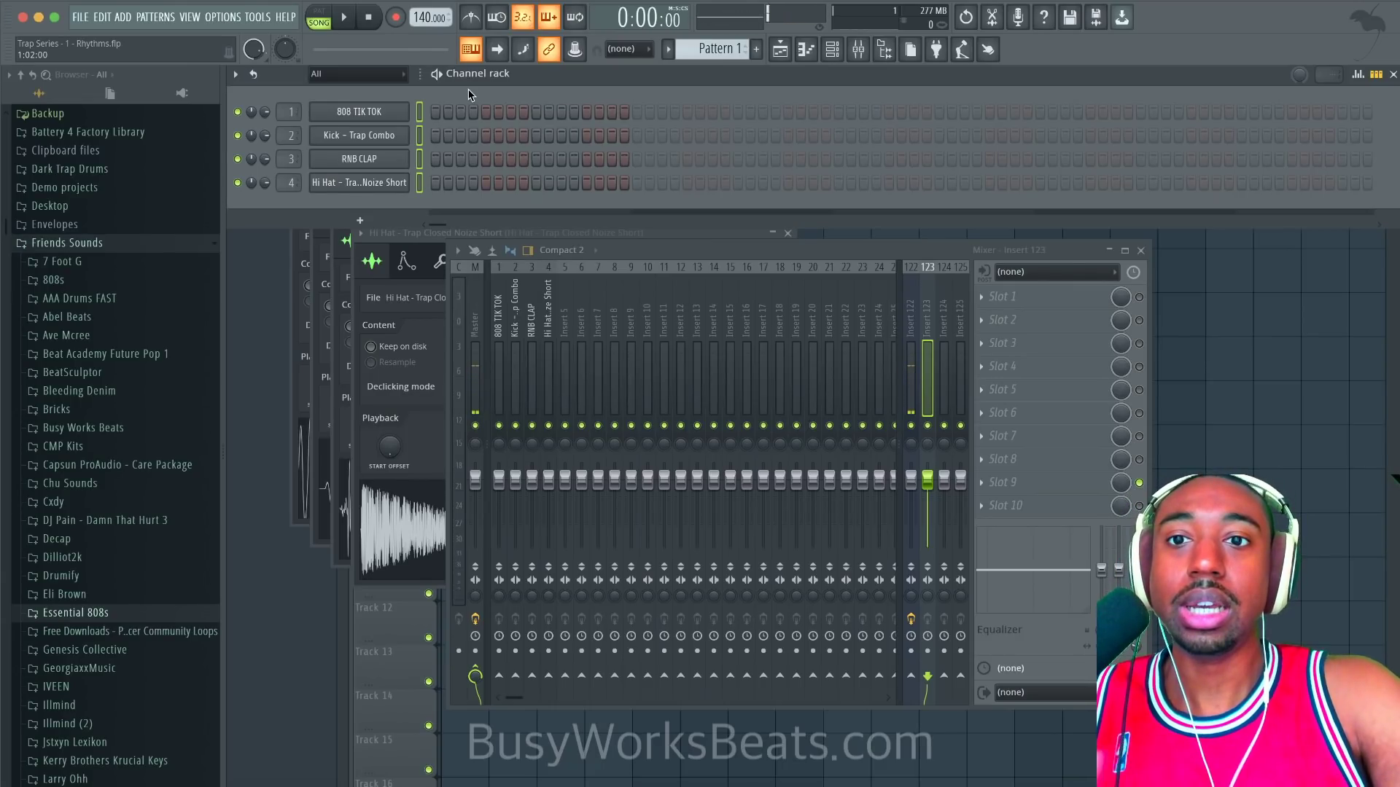
Step: Select only the Kick - Trap Combo channel and turn on the metronome
left_click(419, 135)
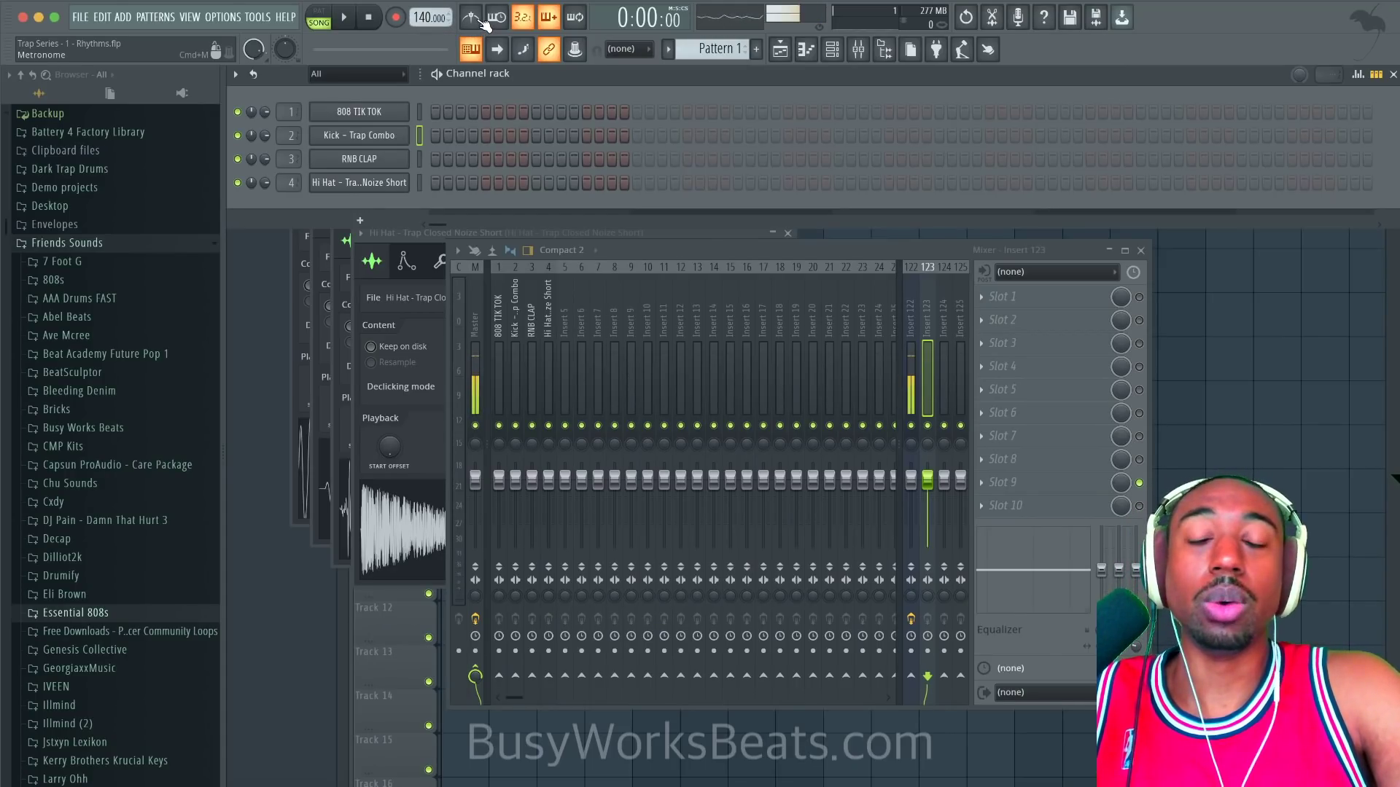
left_click(482, 20)
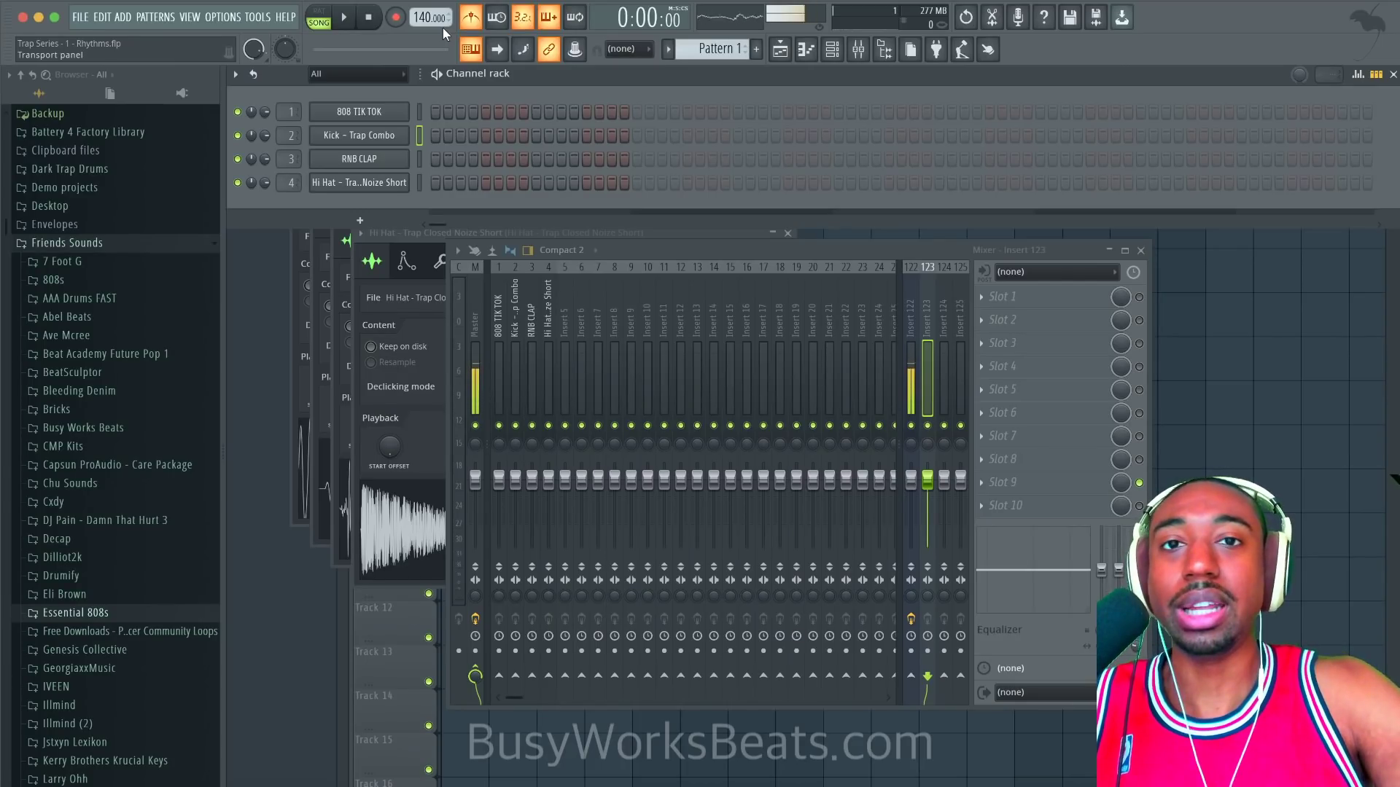
left_click(535, 158)
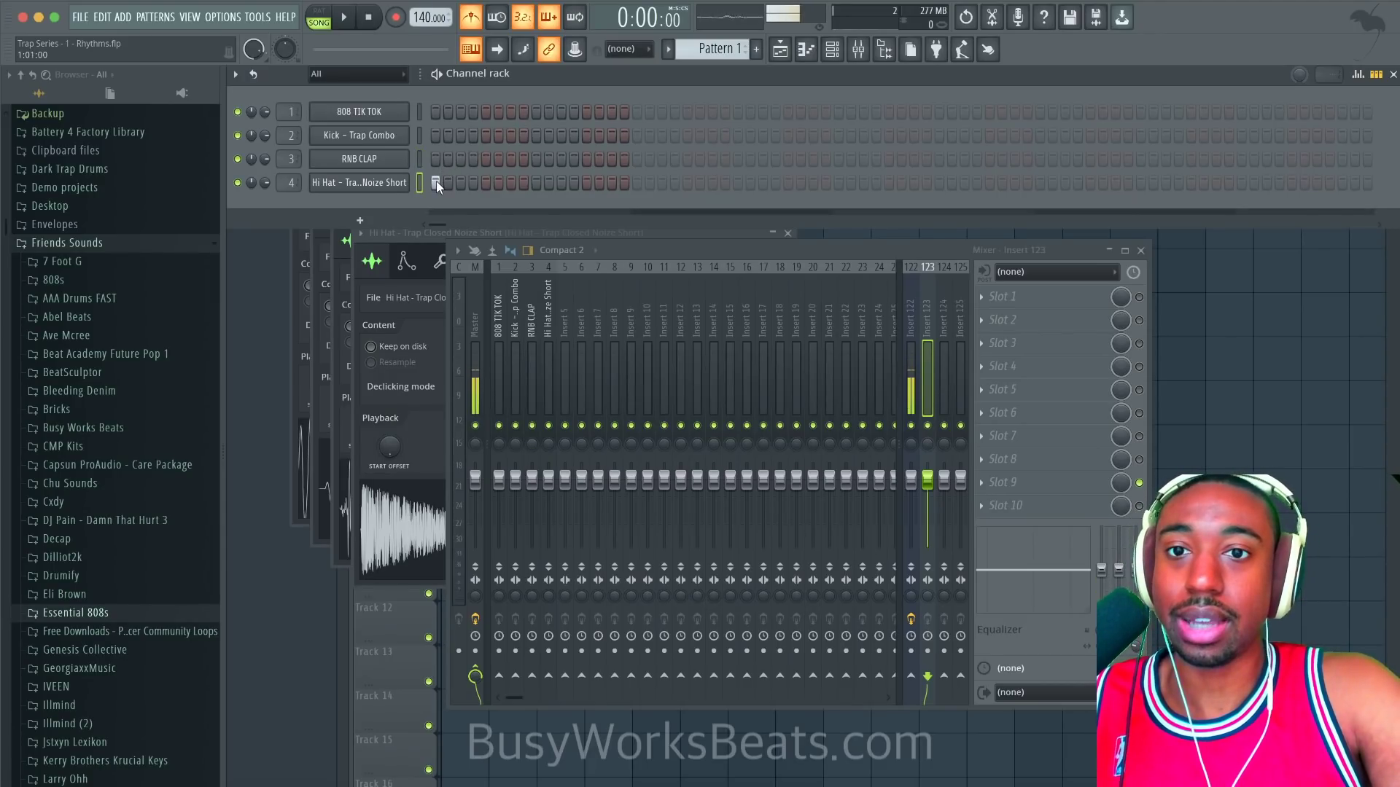
Step: Fill all 16 hi-hat steps, and replace them with a hit on every 2 steps
left_click_drag(445, 181, 624, 187)
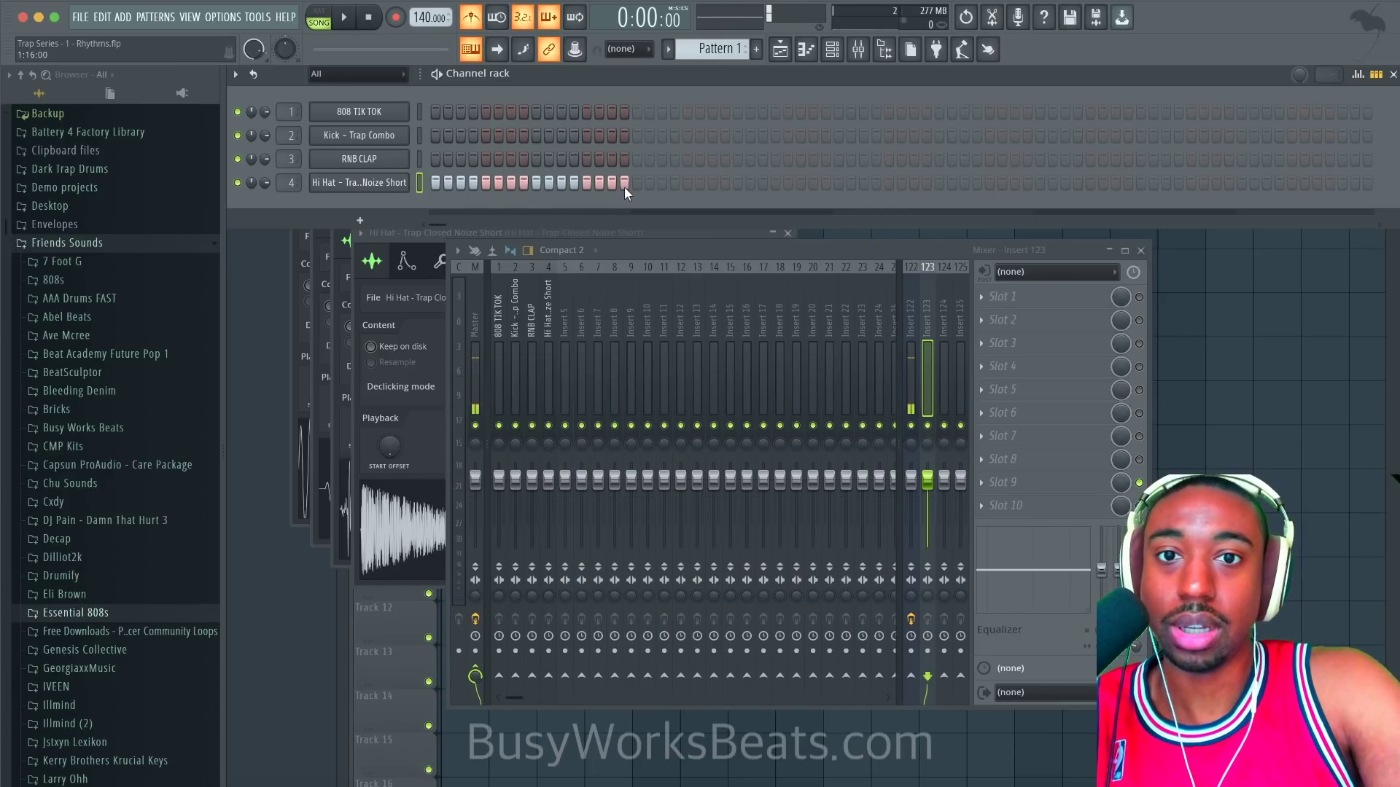
right_click(390, 184)
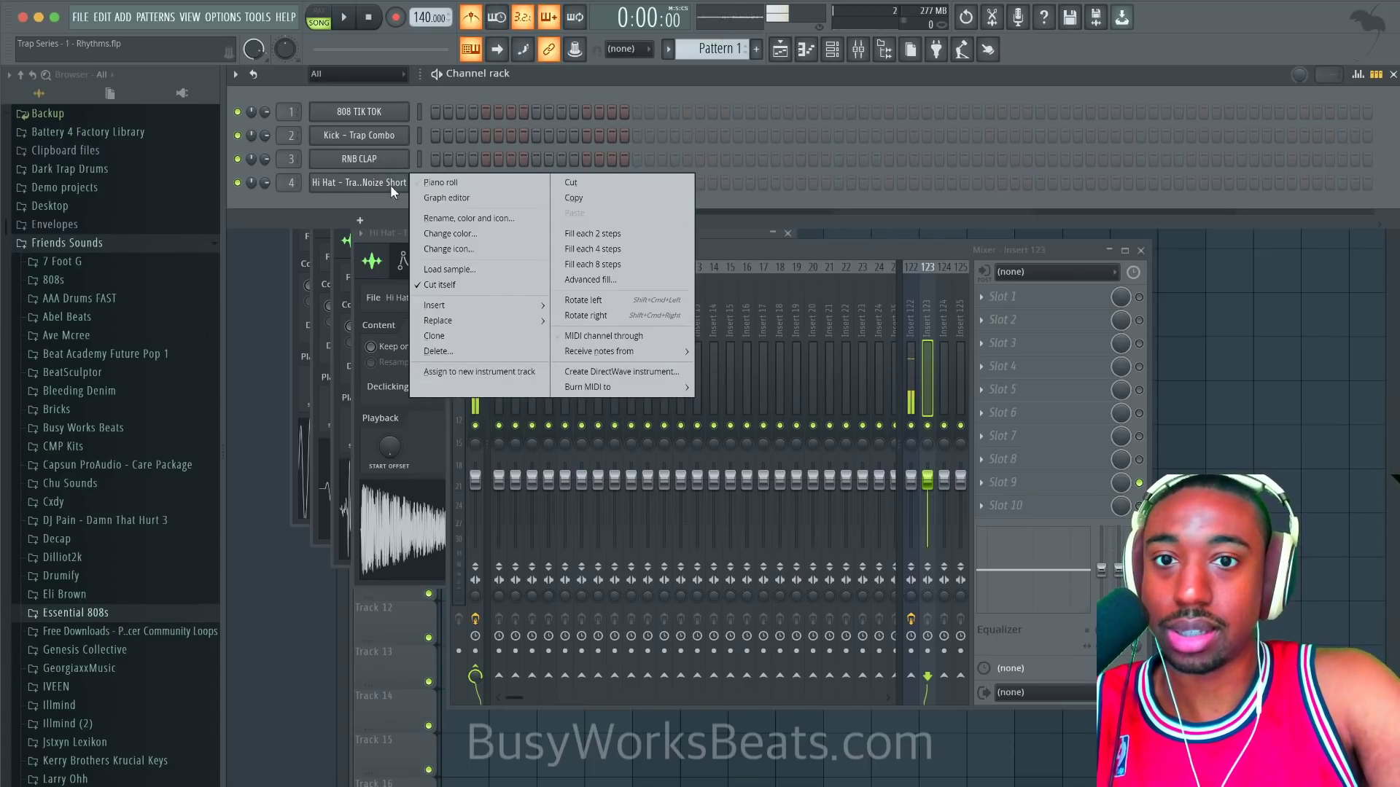
left_click(578, 232)
Step: Extend the hi-hat pattern to bar 5 and fill the channel with a hit every 2 steps
left_click(638, 183)
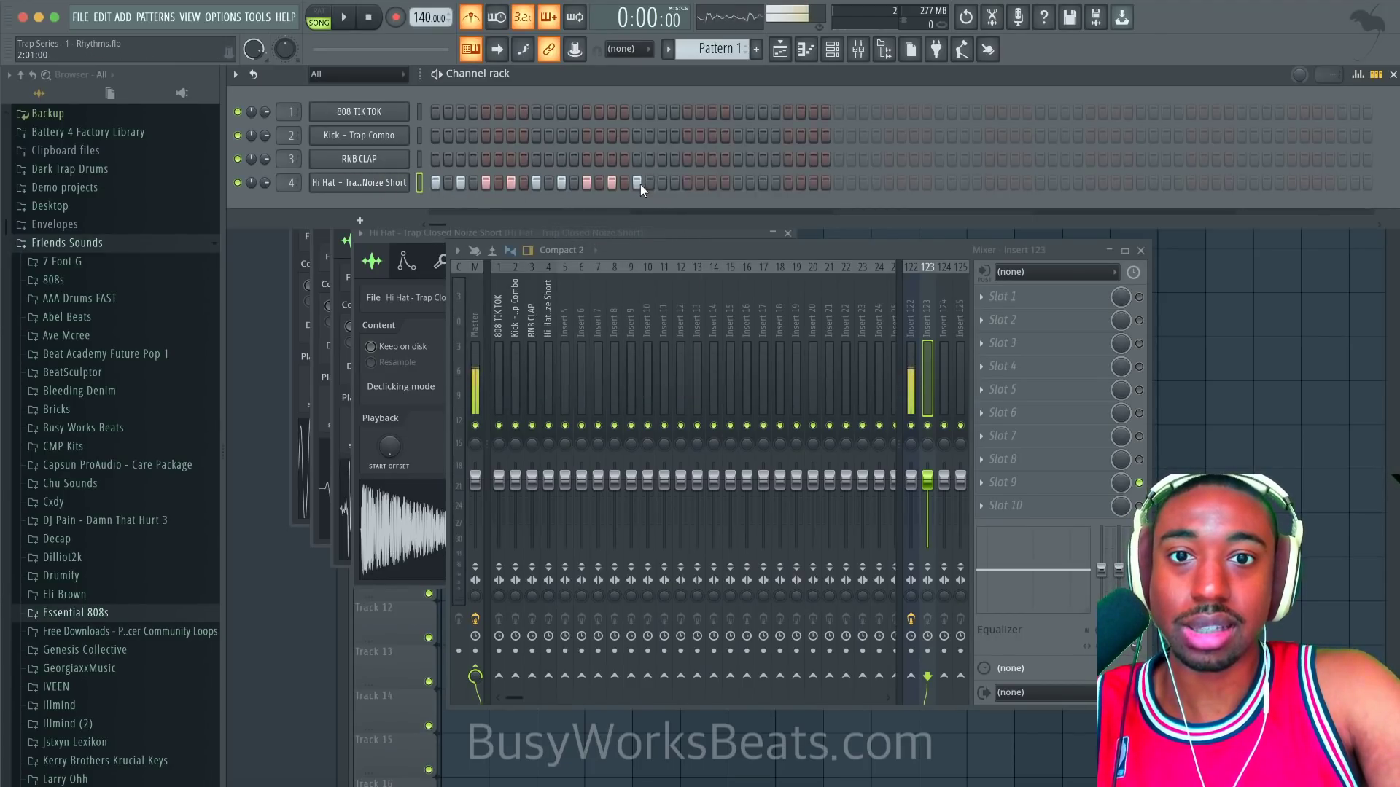
left_click(1240, 183)
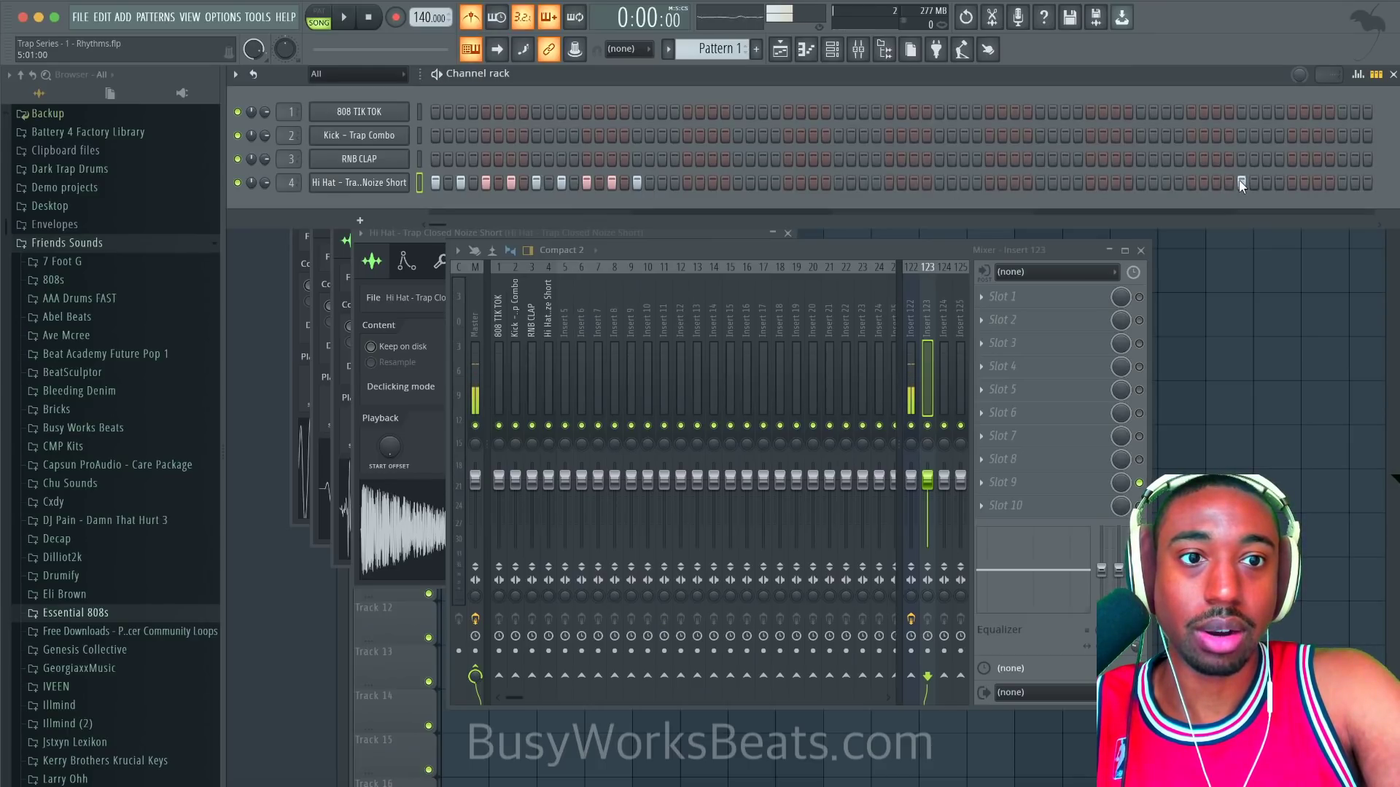
right_click(384, 182)
left_click(580, 229)
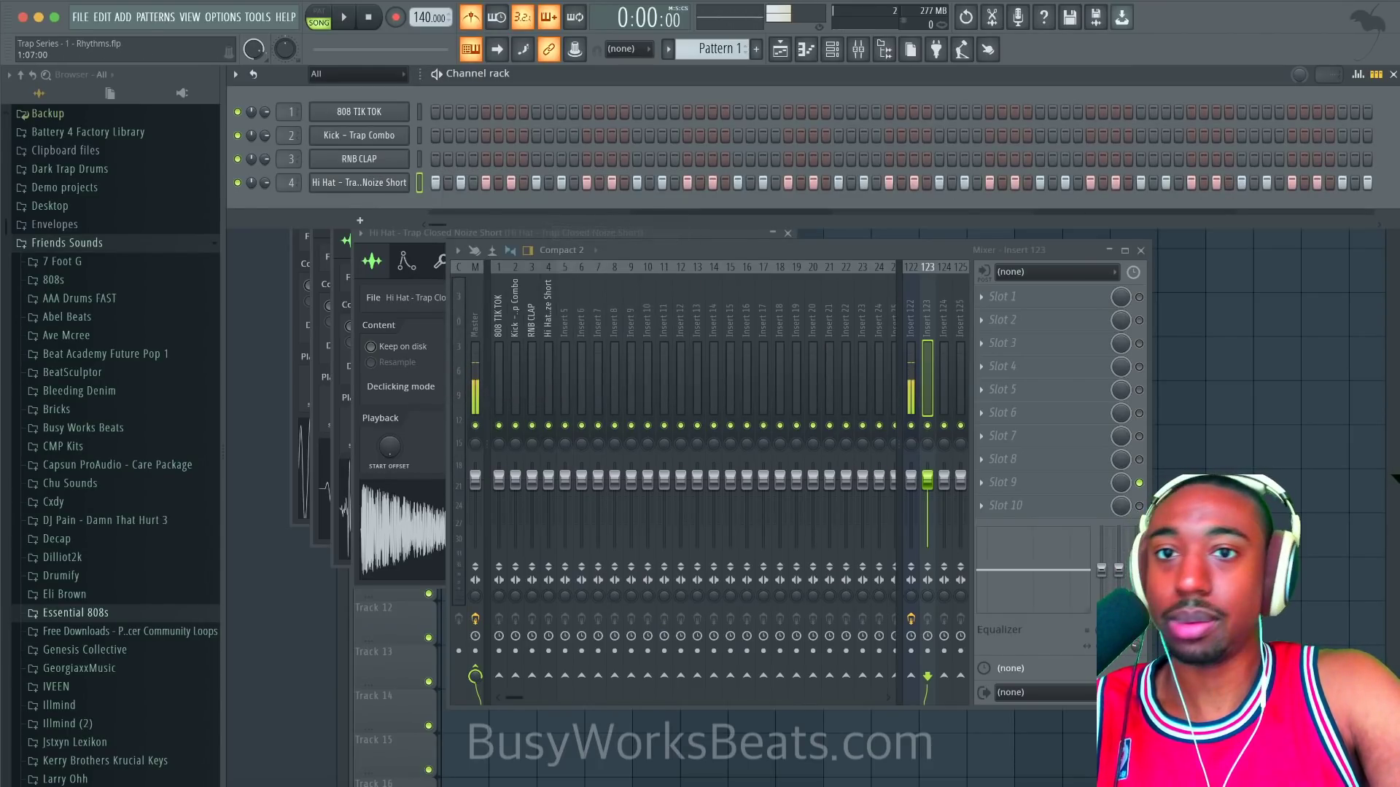
Step: Play the hi-hat pattern in pattern mode with the metronome turned off
left_click(319, 10)
key("space")
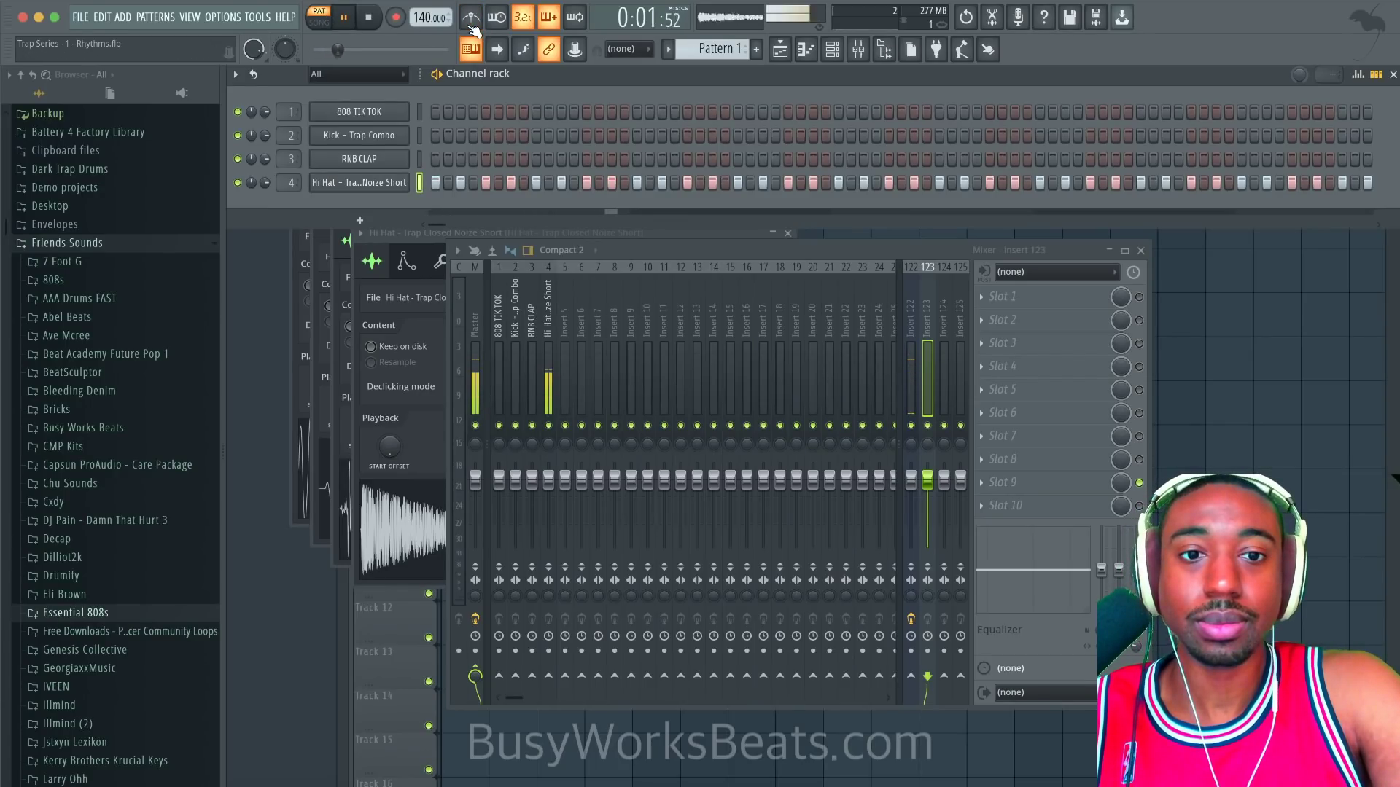
key("space")
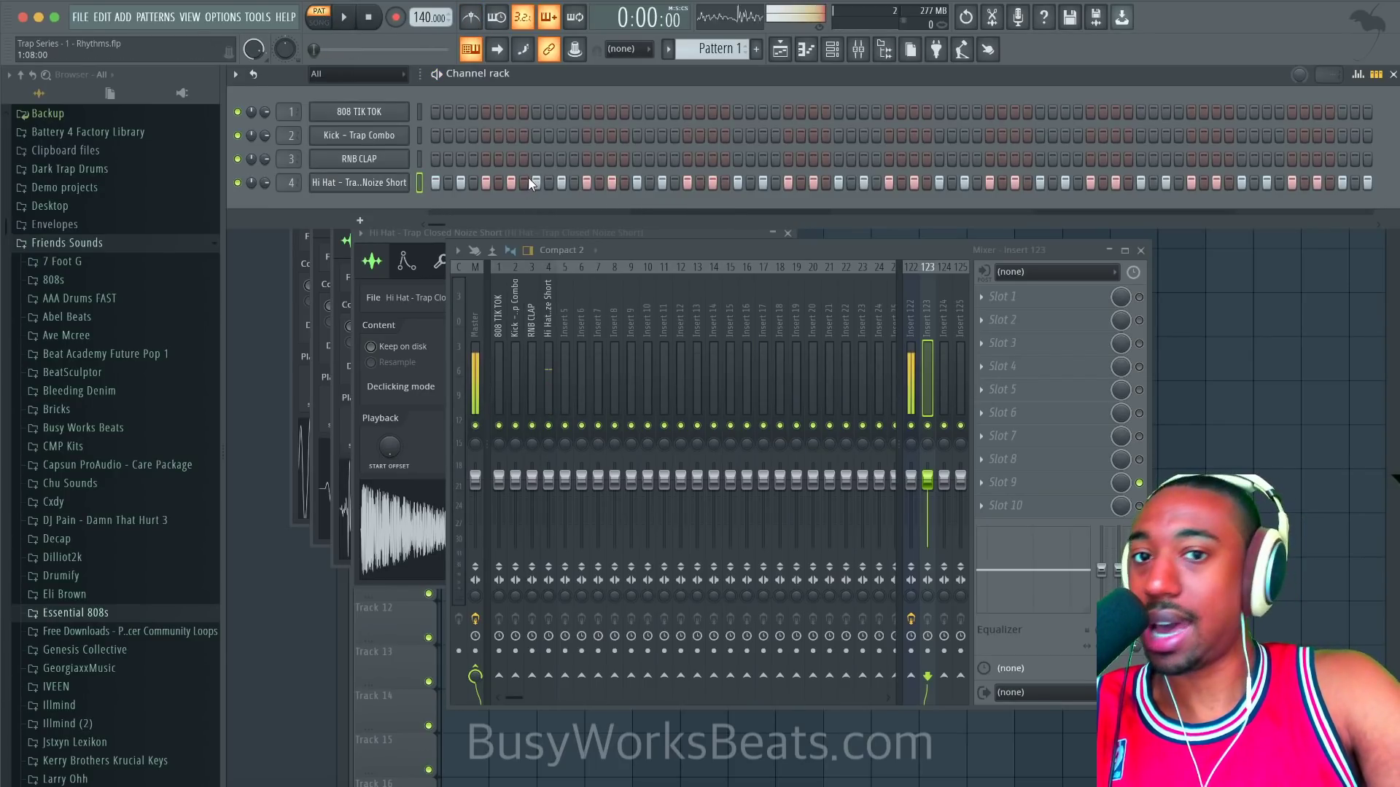
Step: Add an extra hi-hat hit on step 6 of each of the first four bars while the pattern plays
key("space")
left_click(500, 182)
left_click(699, 182)
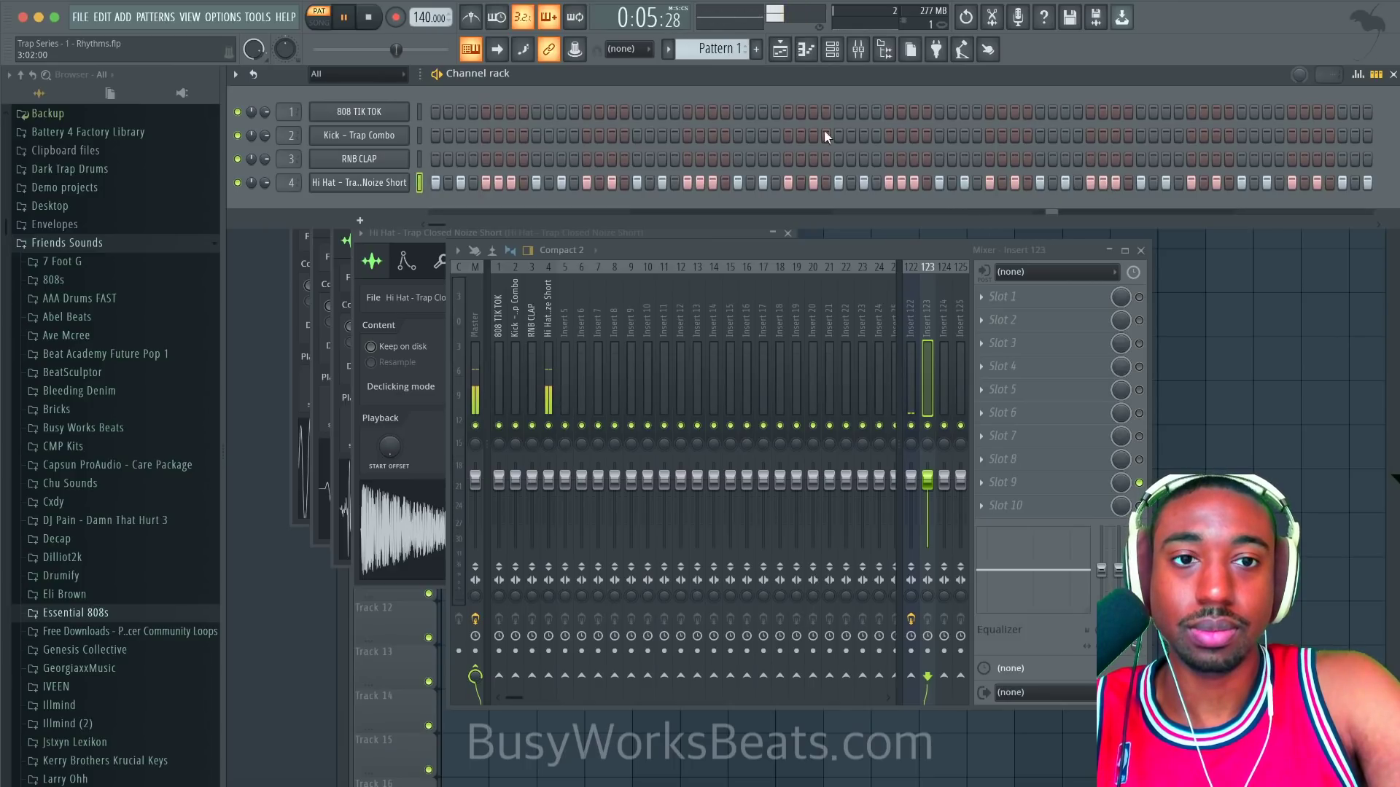
key("space")
Step: Set the tempo to 90 BPM and play the hi-hat pattern
left_click_drag(421, 17, 421, 51)
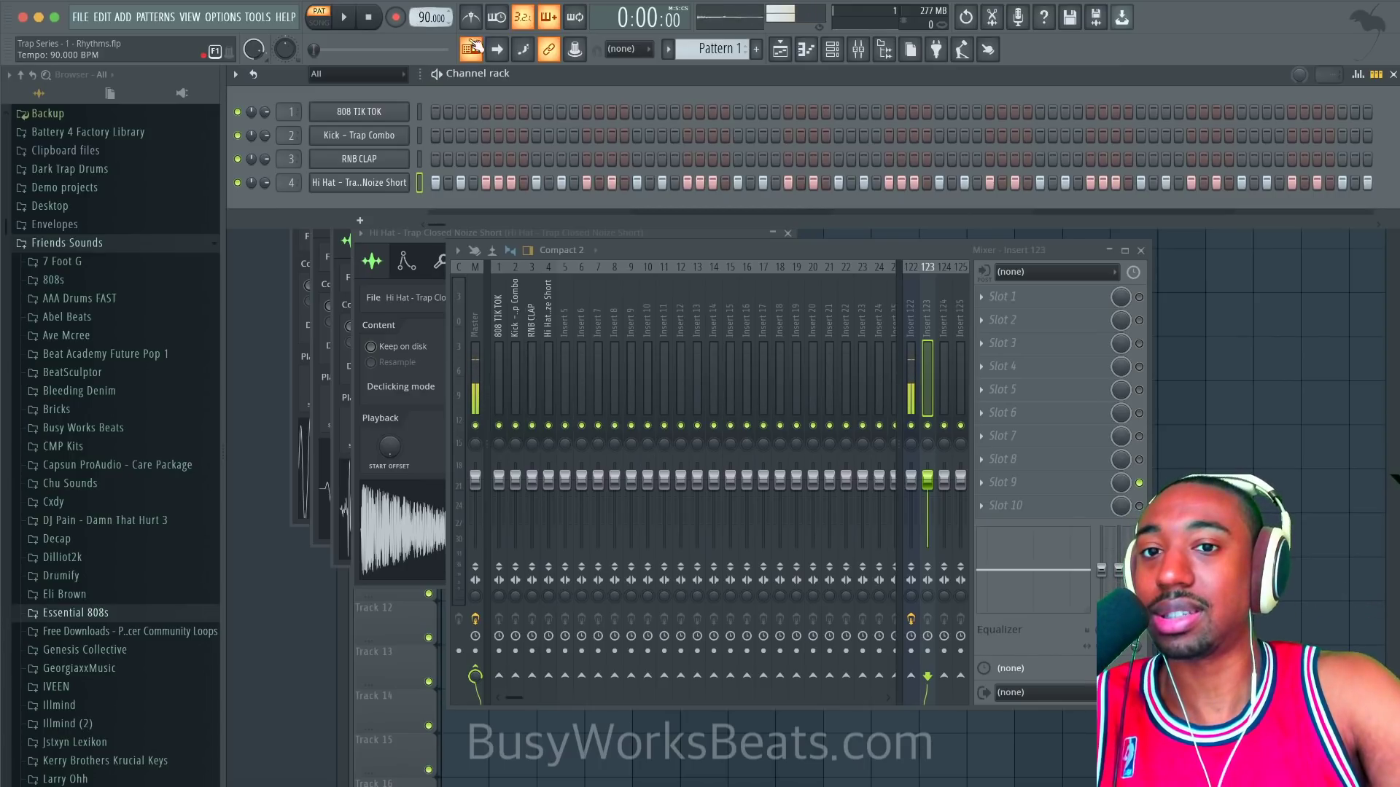
key("space")
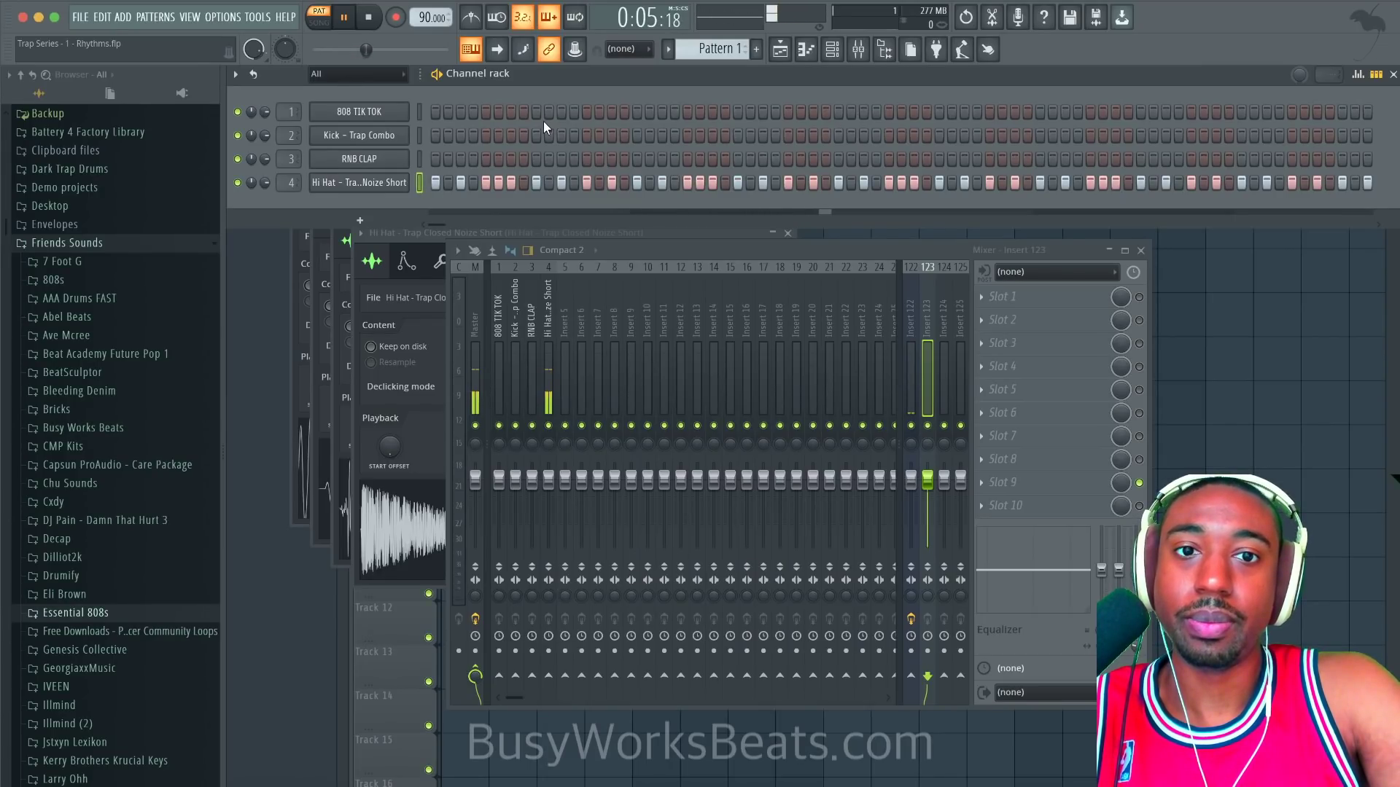
key("space")
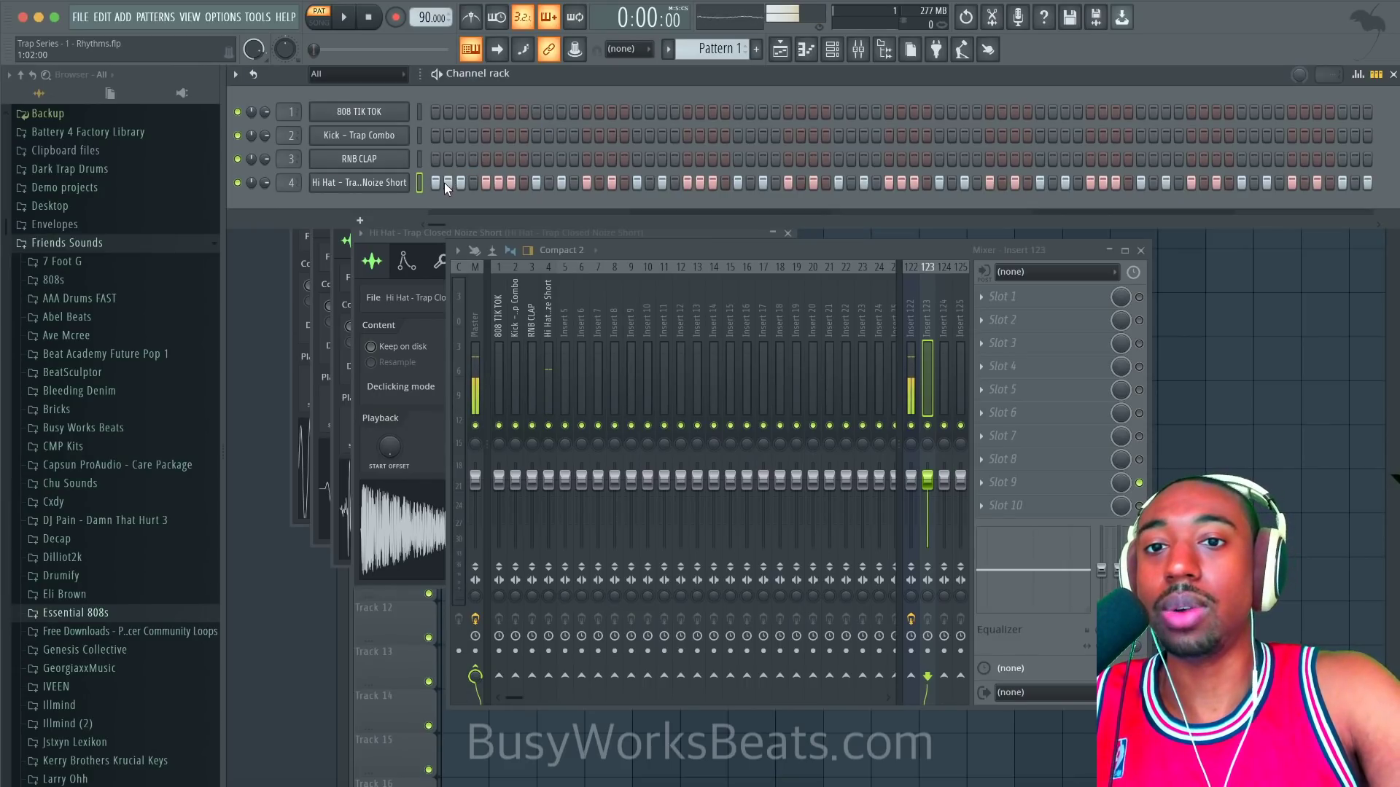
Step: Fill all remaining hi-hat steps across the pattern, and cut every note from the hi-hat channel
left_click_drag(444, 182, 1242, 209)
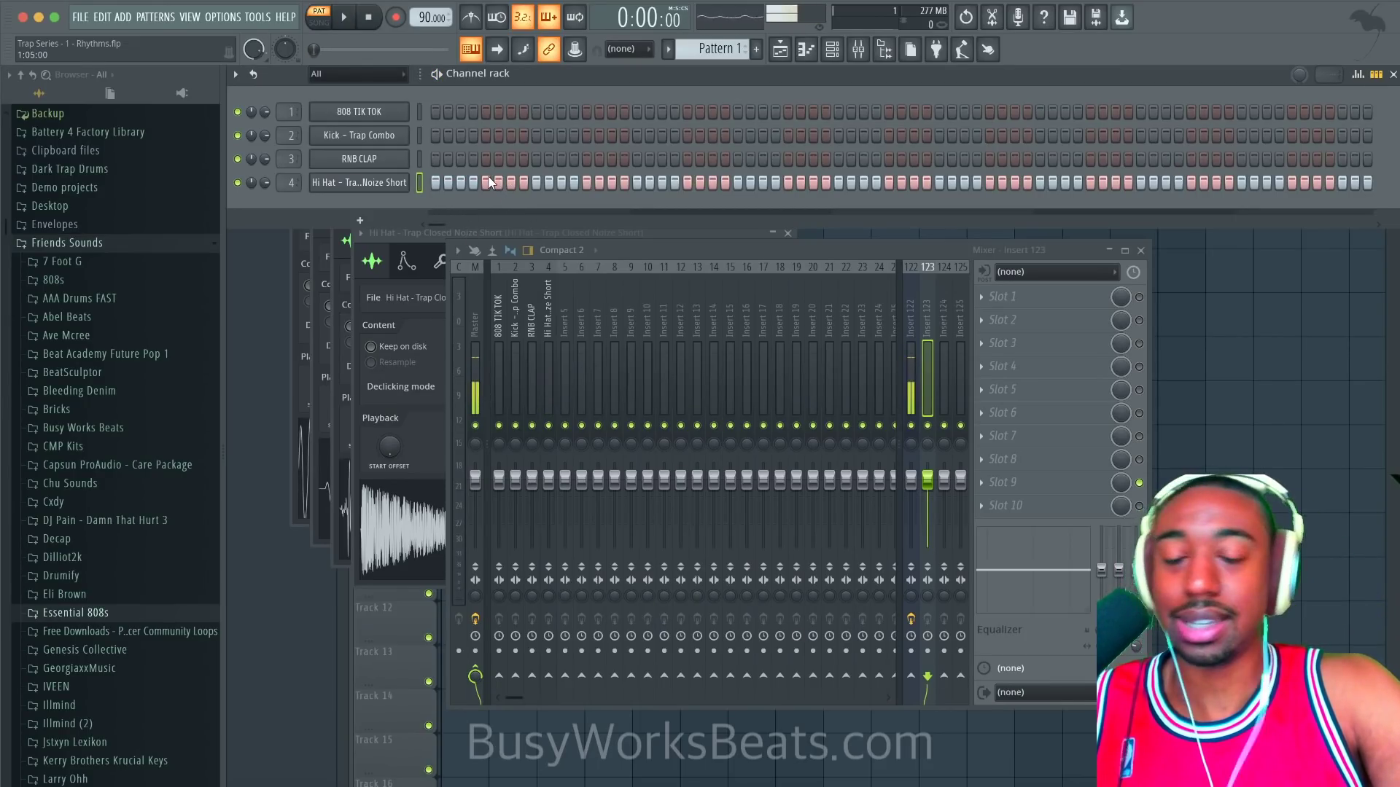
key("super+x")
Step: Set the tempo to 140 BPM and turn the metronome on
mouse_move(430, 17)
left_mouse_down()
mouse_move(430, 2)
mouse_move(424, 12)
left_mouse_up()
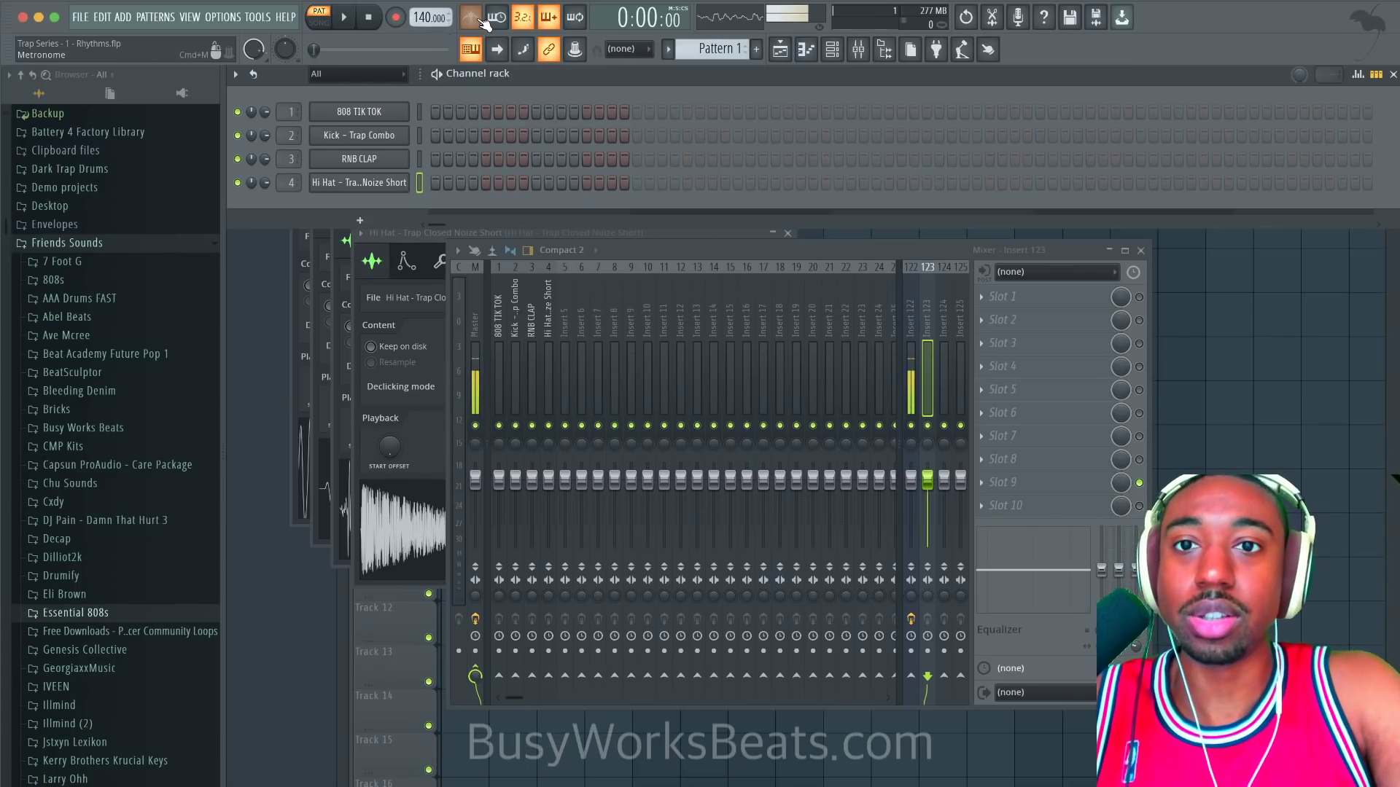
left_click(481, 20)
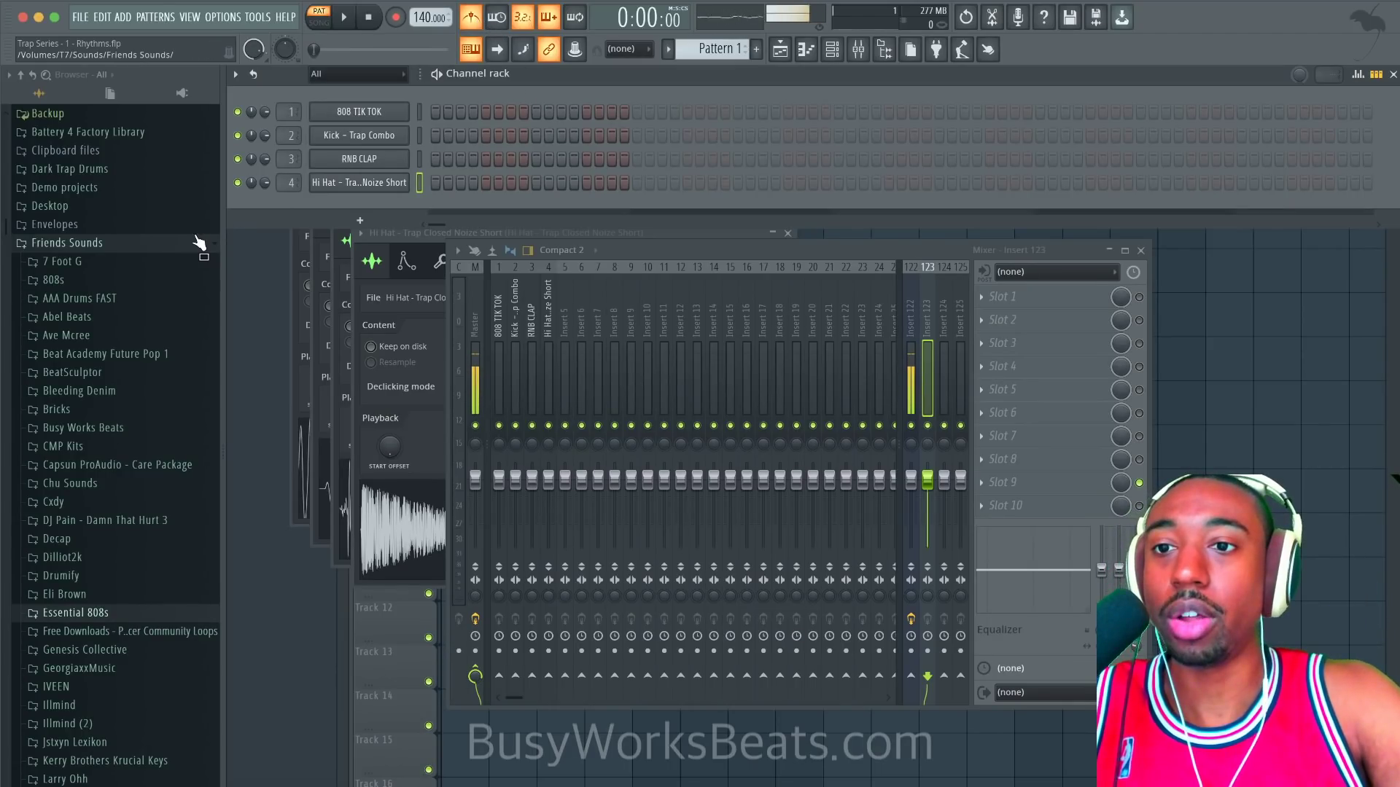
Step: Hide the browser to give the workspace the full window width
left_click(199, 243)
left_click(884, 51)
left_click(885, 51)
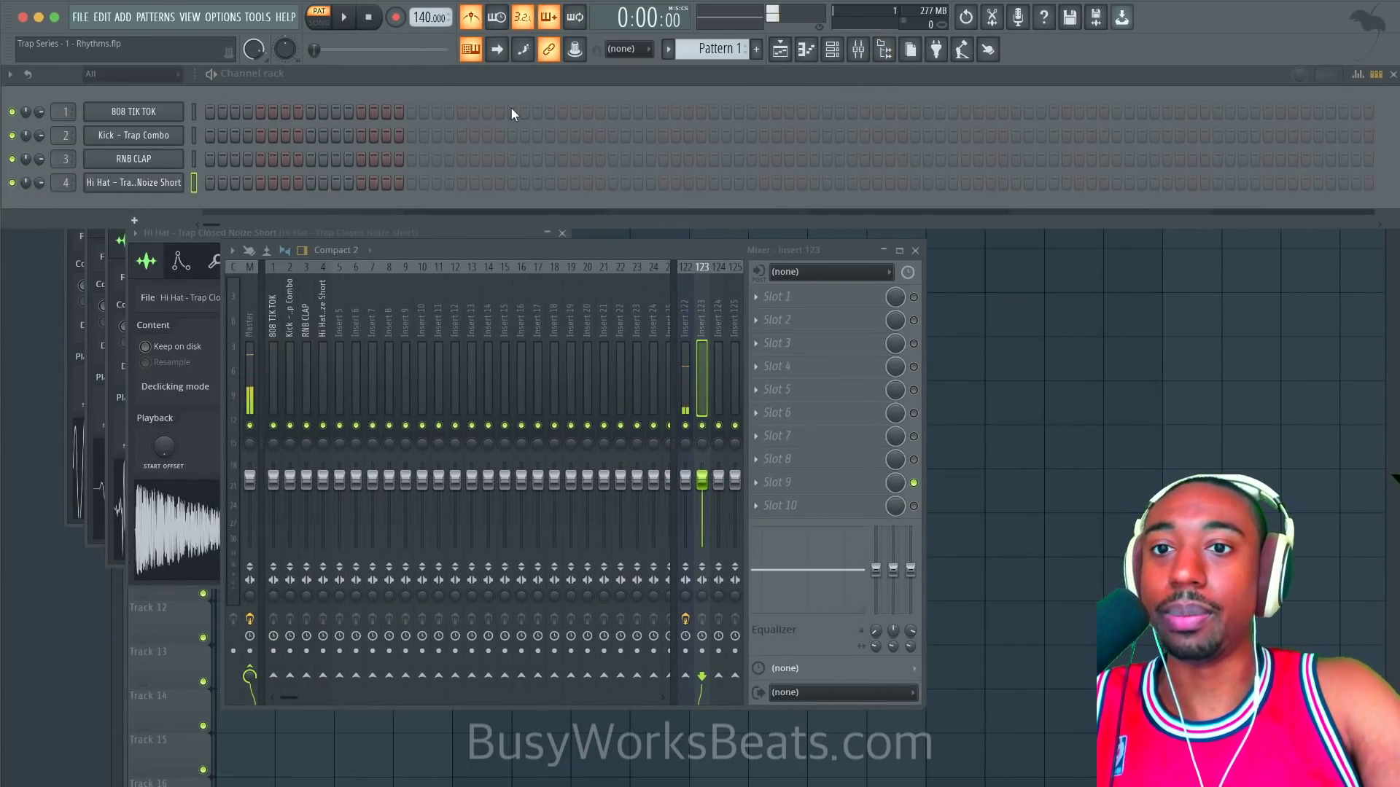
Step: Play the empty pattern twice to listen to the metronome beat at the current tempo
key("space")
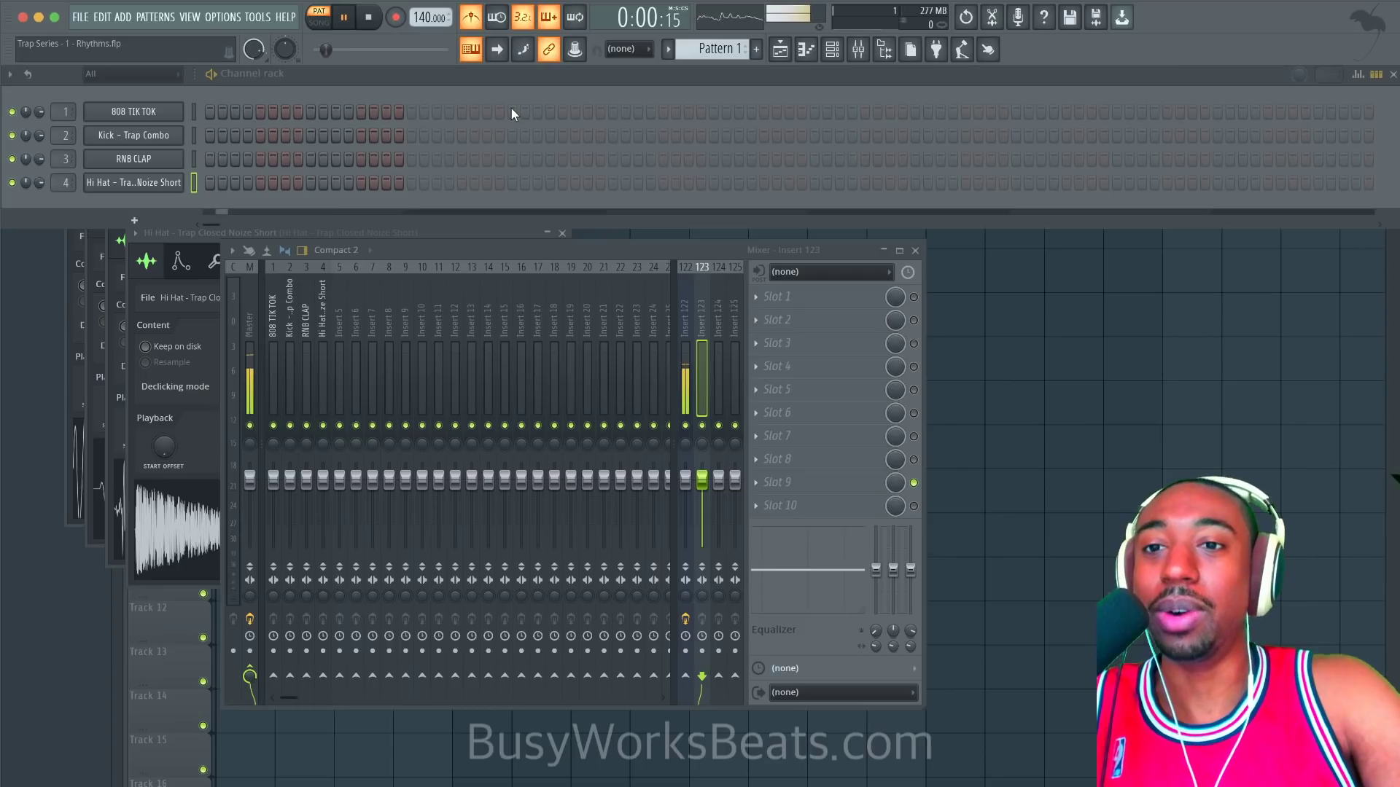
key("space")
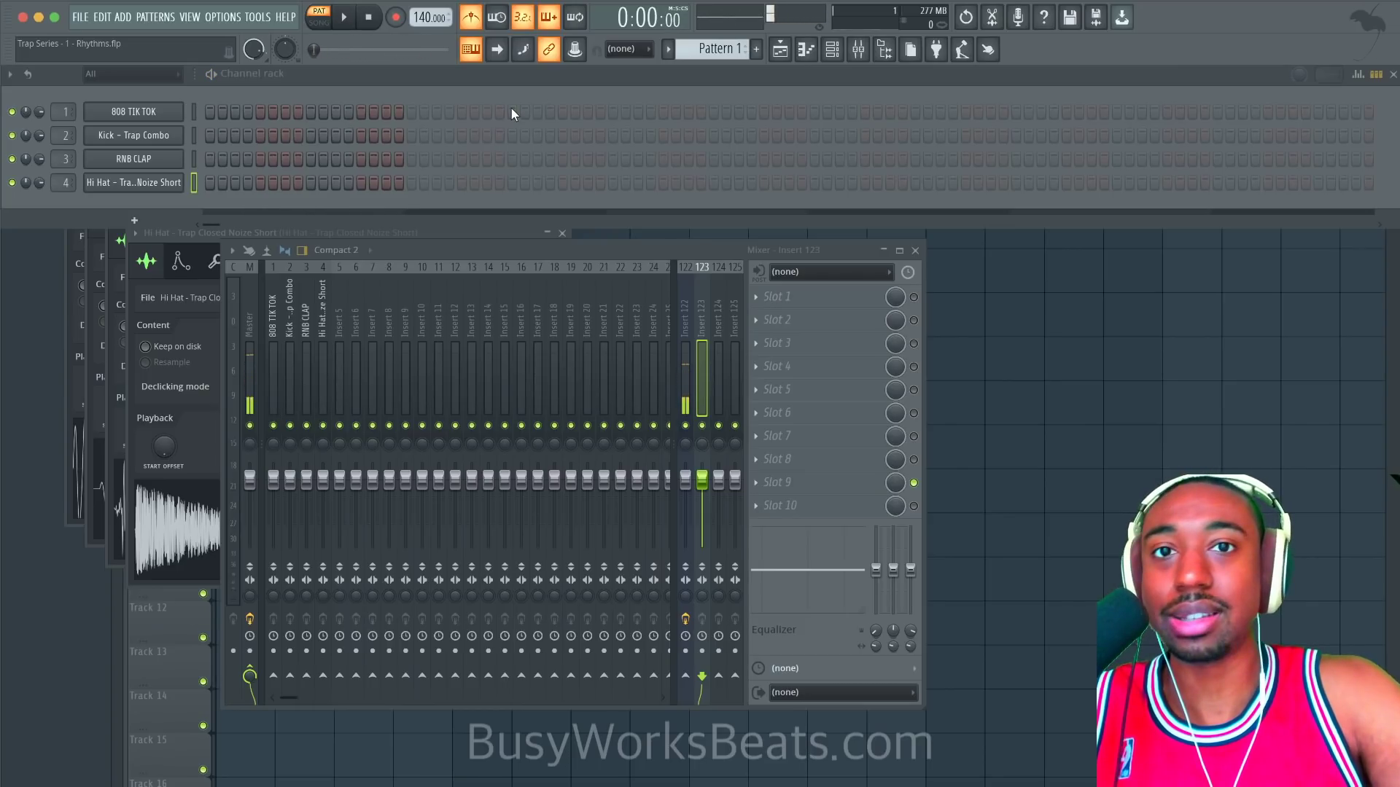
key("space")
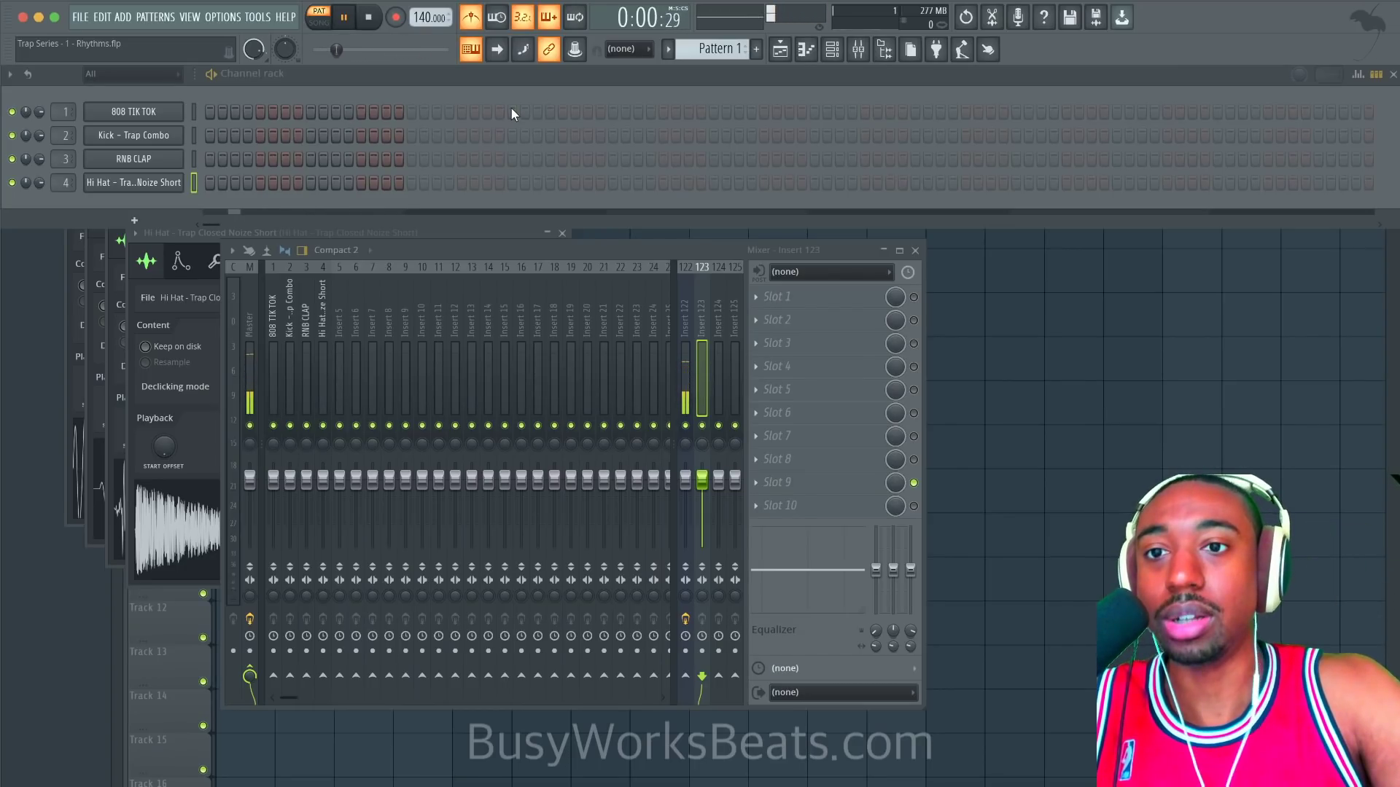
key("space")
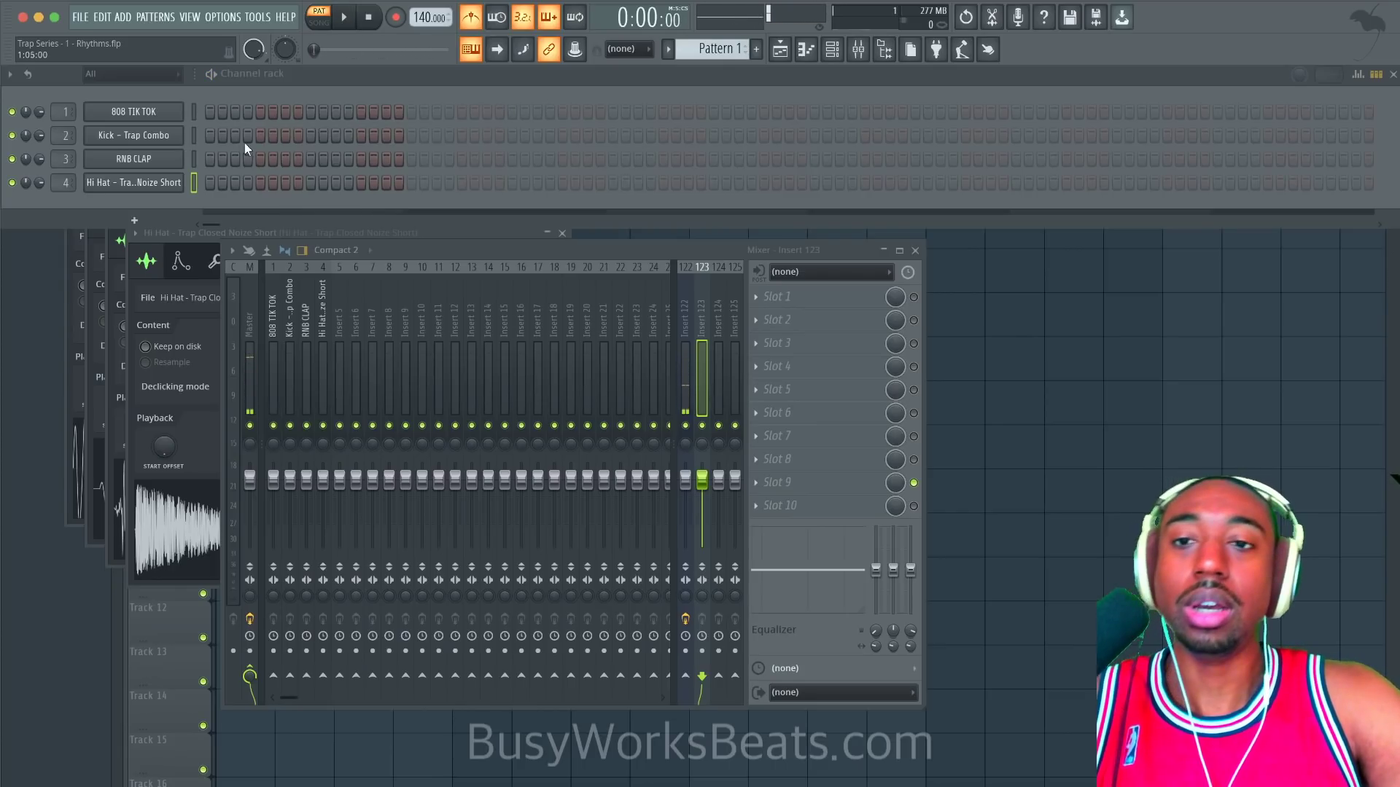
Step: Place hi-hat hits on steps 1, 3, 5 and 7, and fill the whole channel every 2 steps
left_click(208, 184)
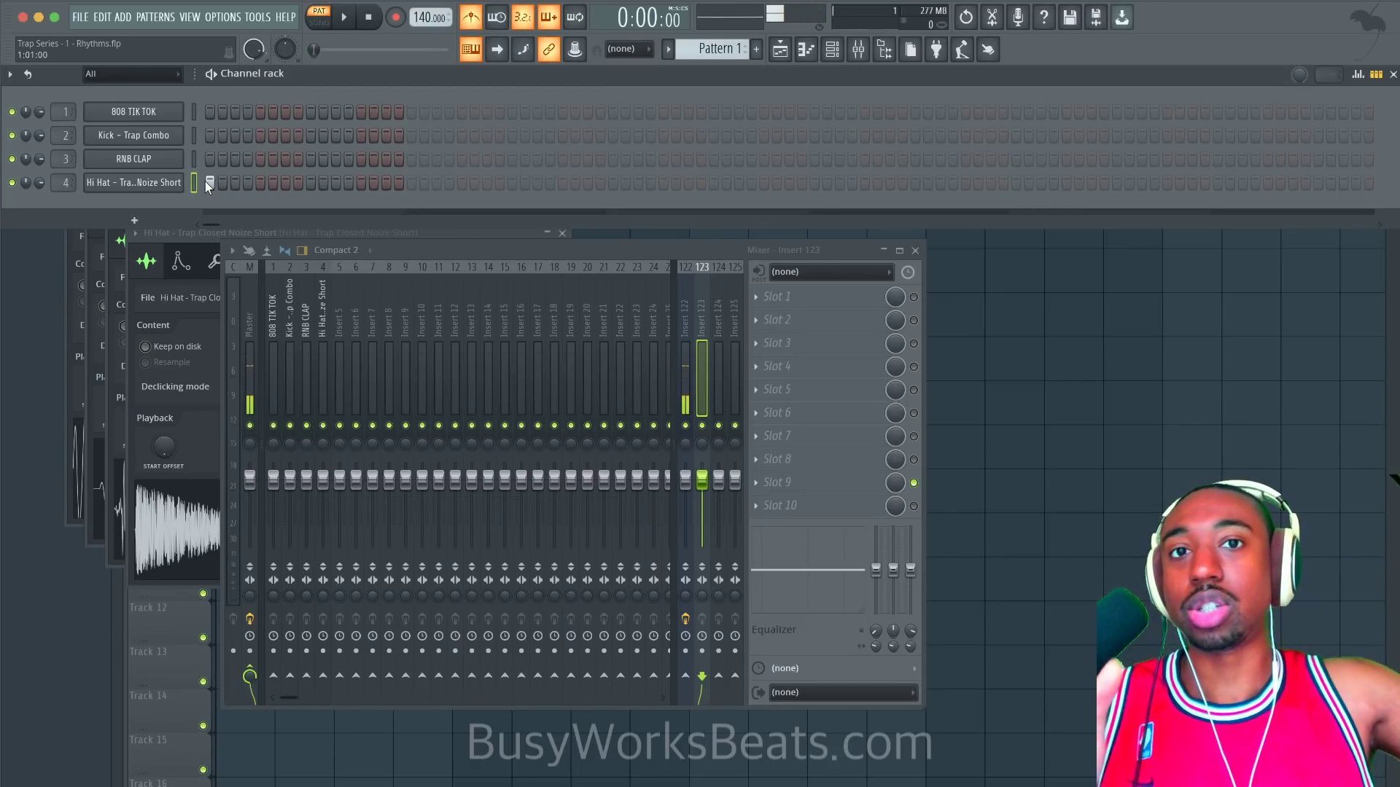
left_click(236, 183)
left_click(261, 183)
left_click(286, 183)
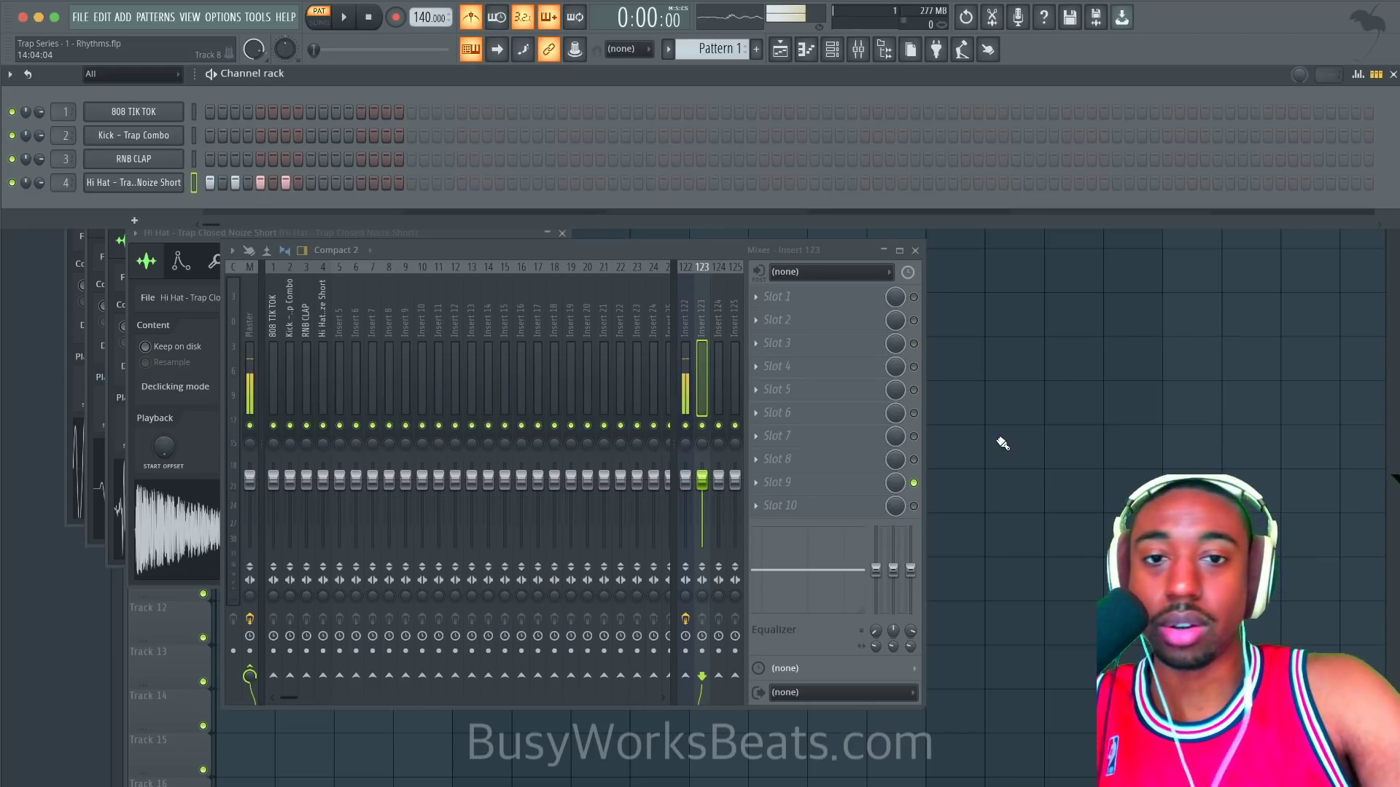
right_click(179, 183)
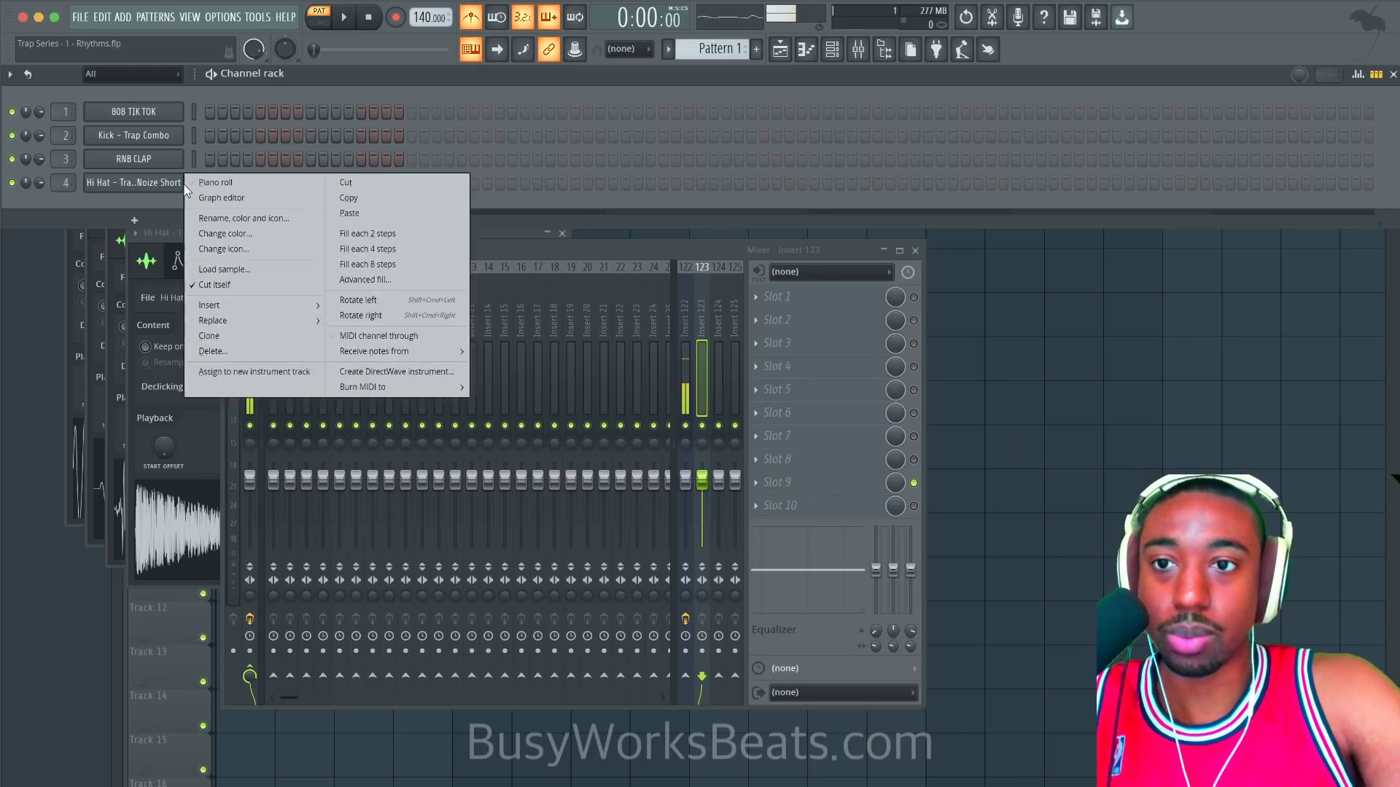
left_click(346, 231)
Step: Place Pattern 1 clips at bars 1 and 2 of playlist Track 1 and switch playback to song mode
left_click(1009, 233)
left_click(248, 146)
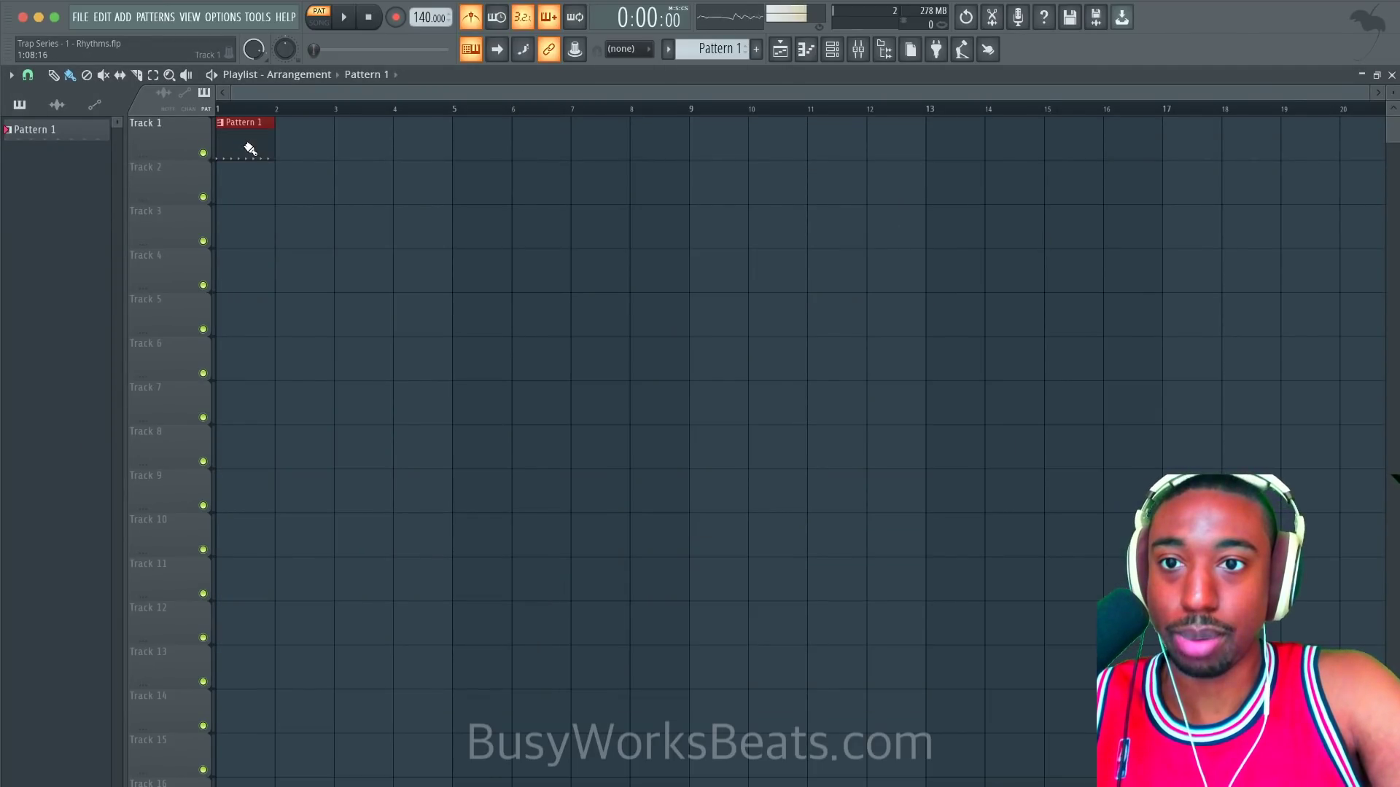
left_click(283, 146)
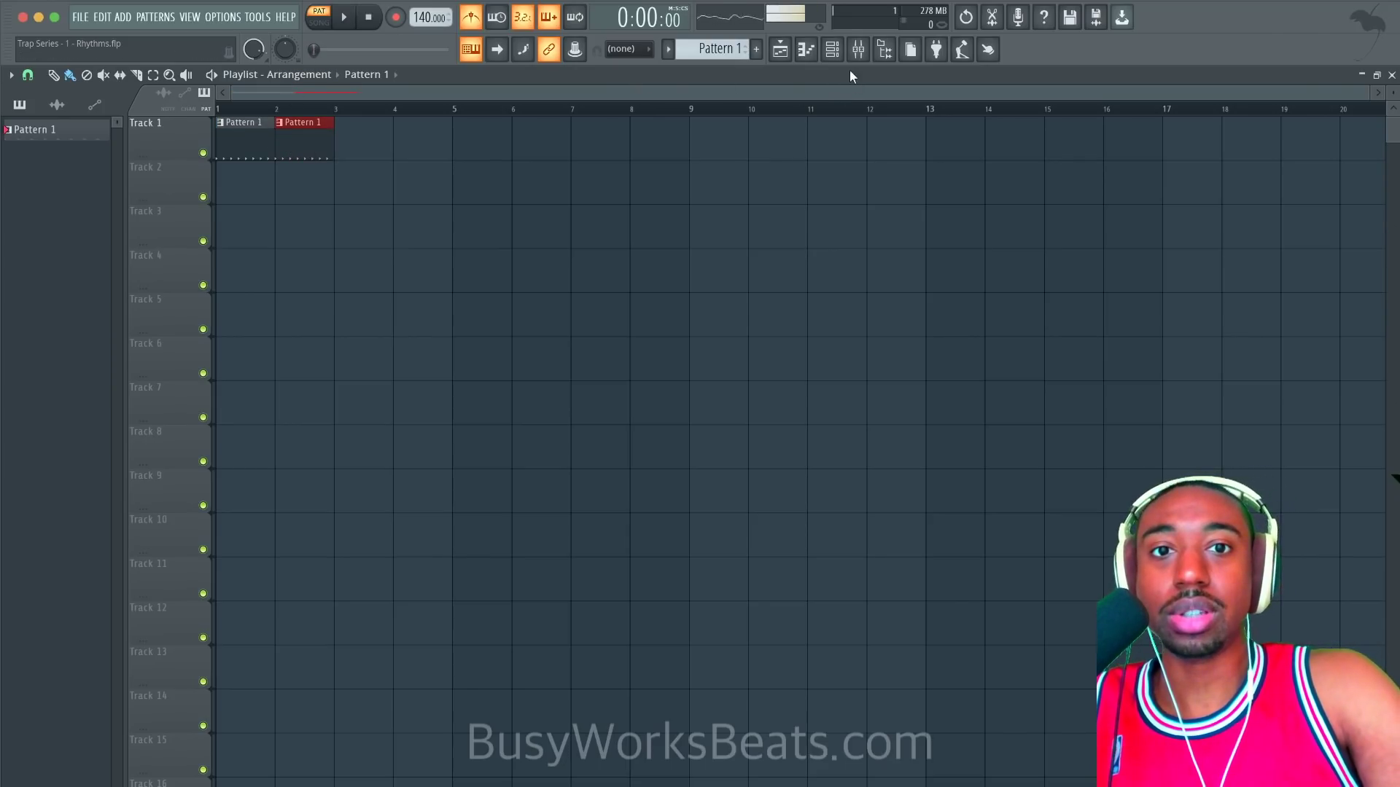
left_click(318, 23)
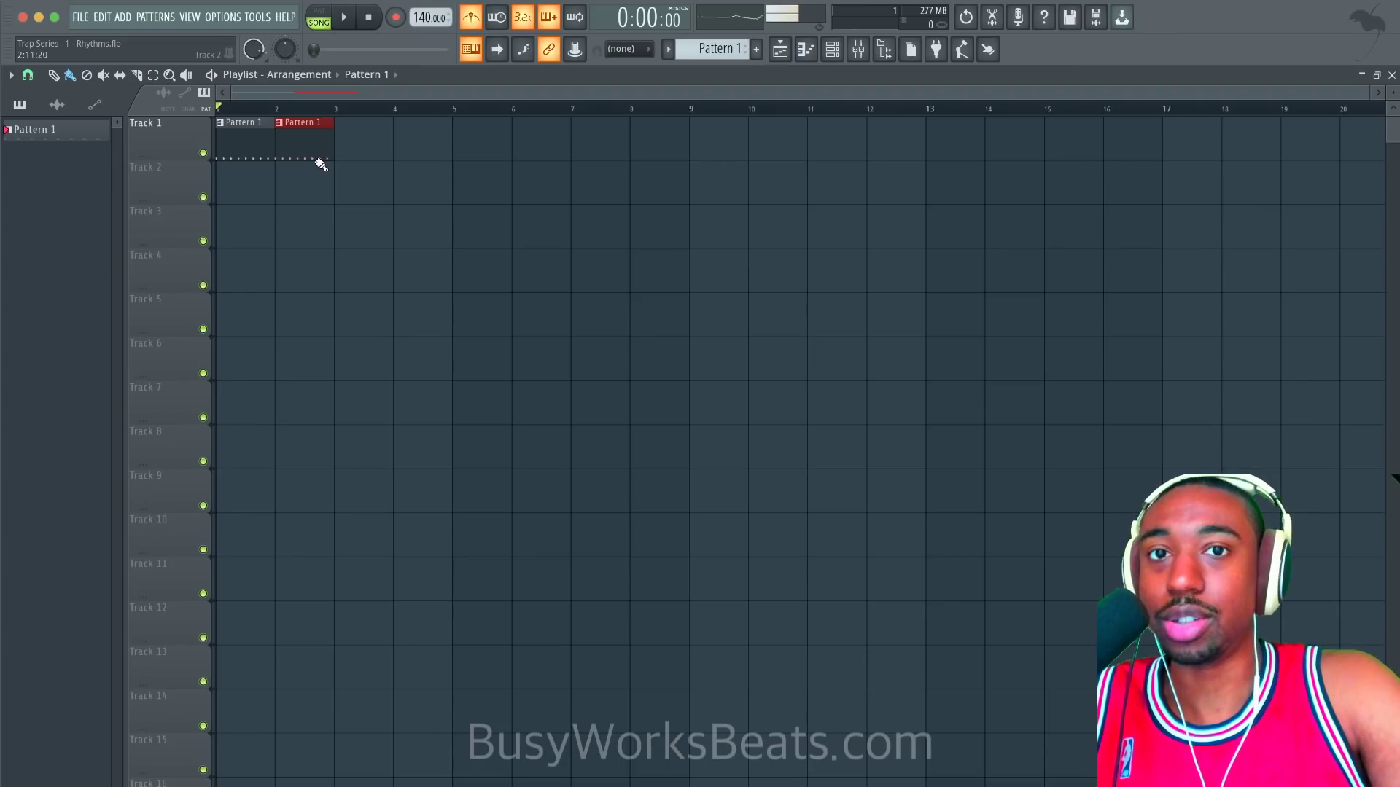
Step: Extend the hi-hat pattern to two bars with a hit every 2 steps, and check its clip length in the playlist
left_click(832, 48)
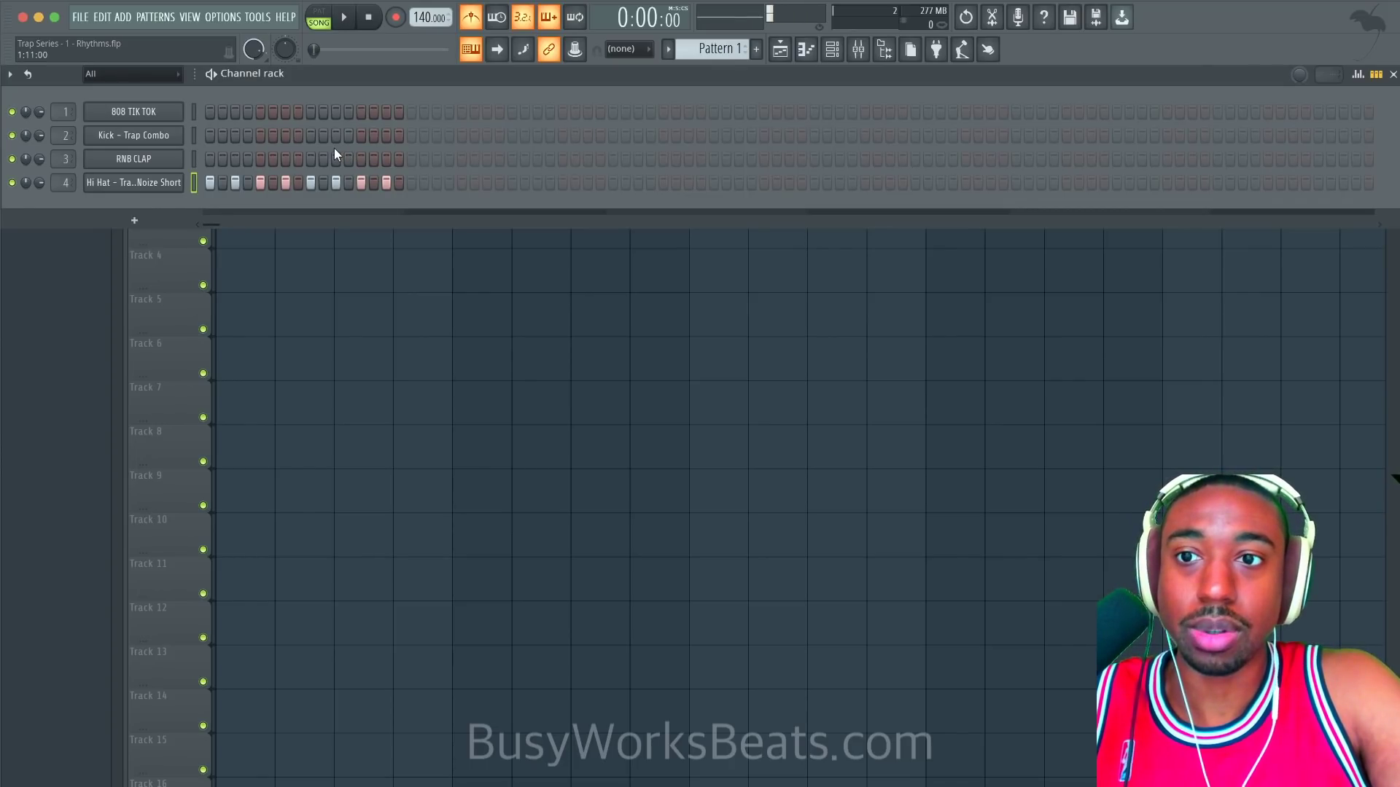
left_click(423, 178)
right_click(178, 184)
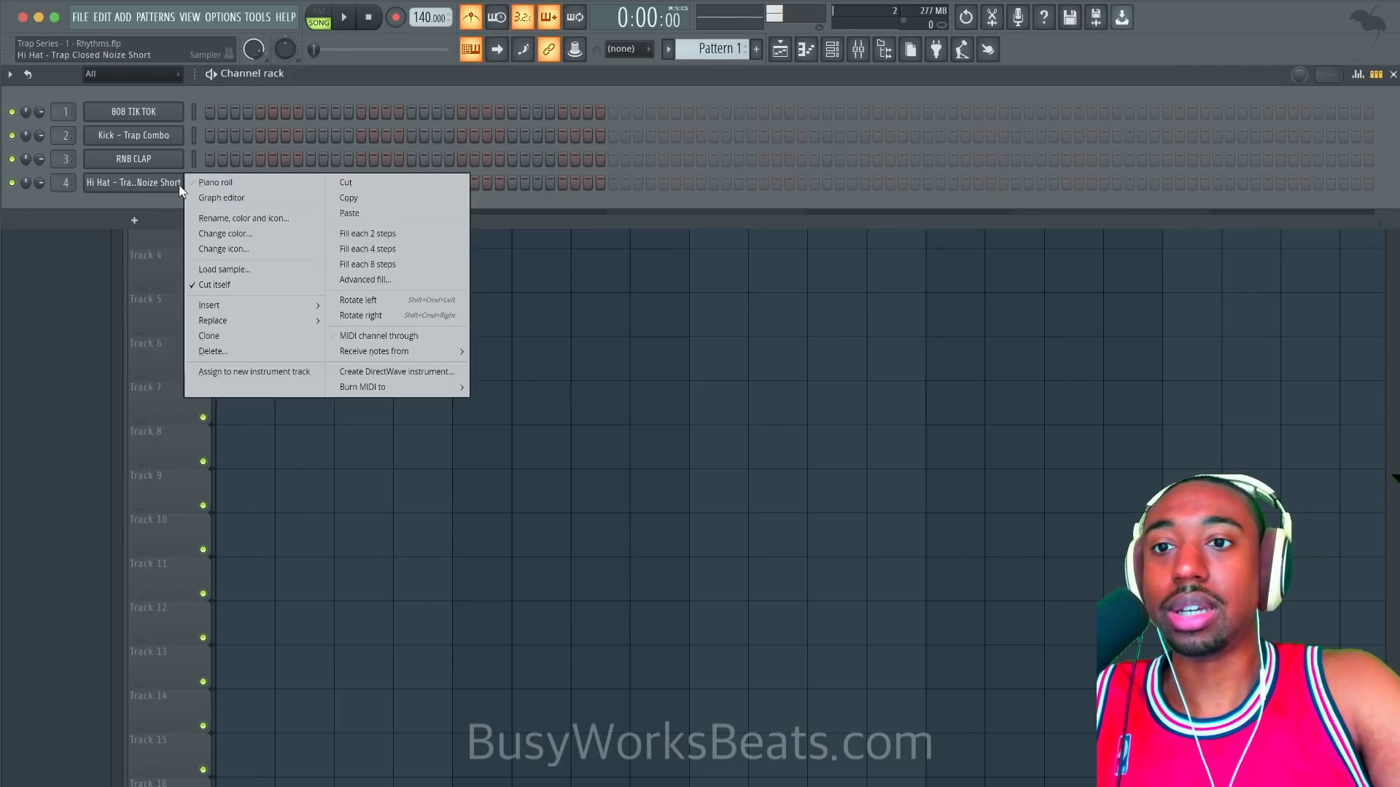
left_click(369, 250)
key("F6")
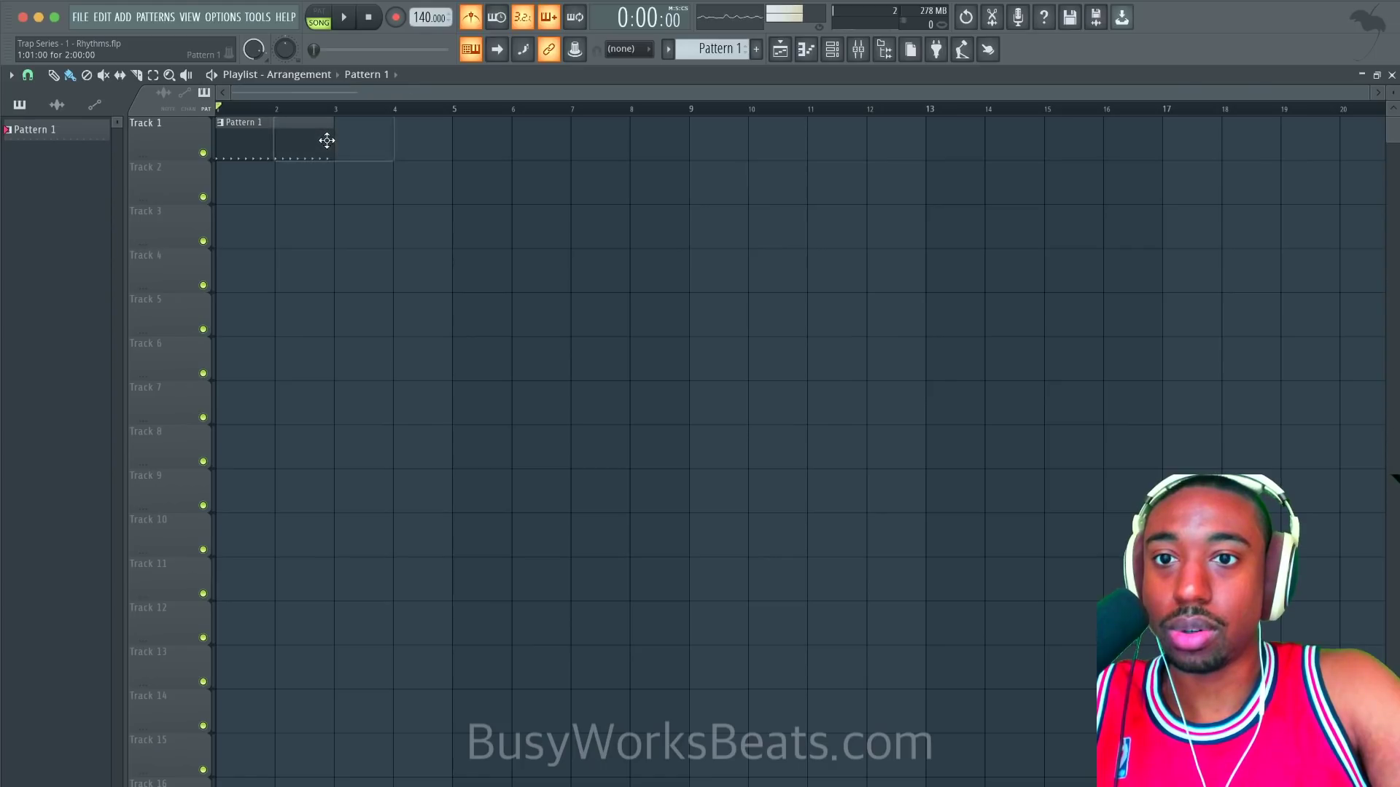
left_click(831, 49)
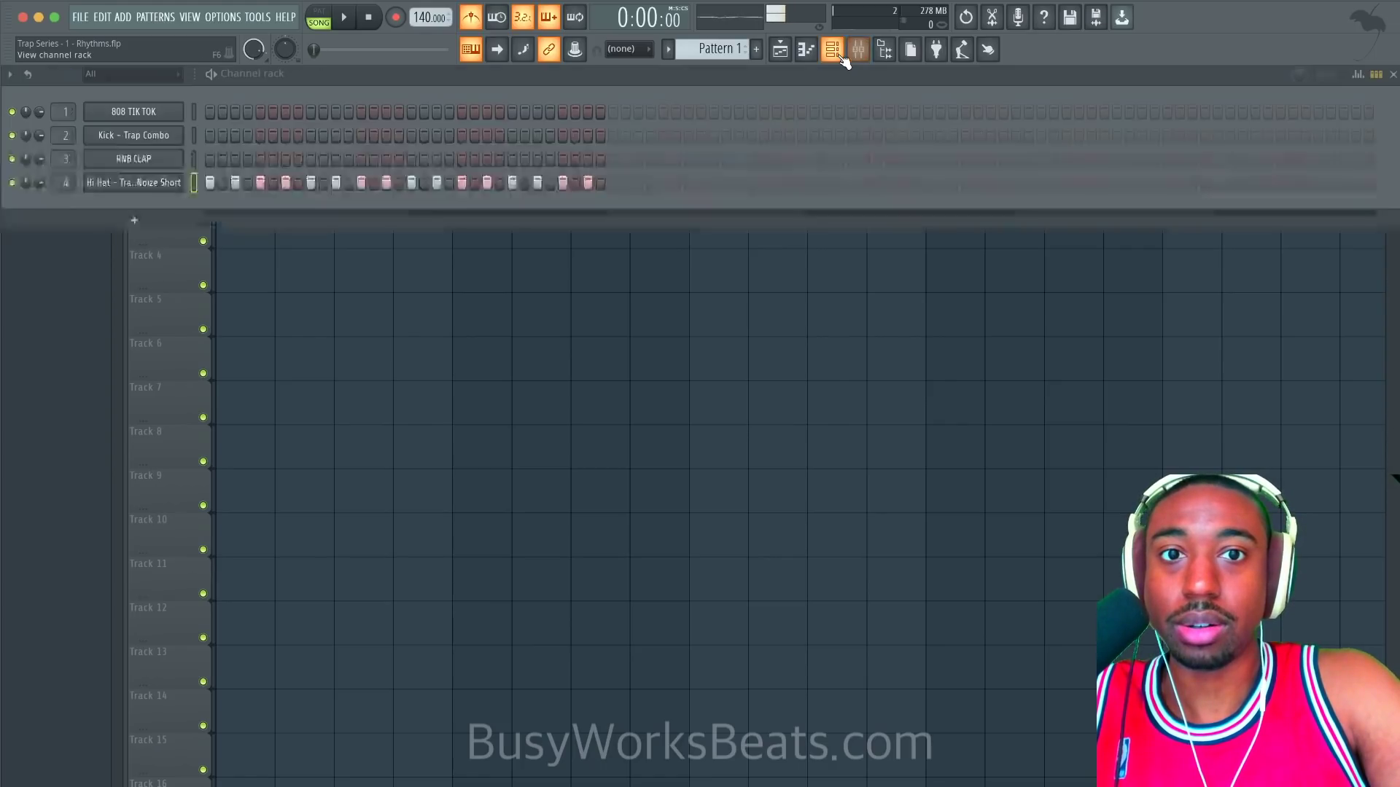
right_click(178, 185)
left_click(431, 71)
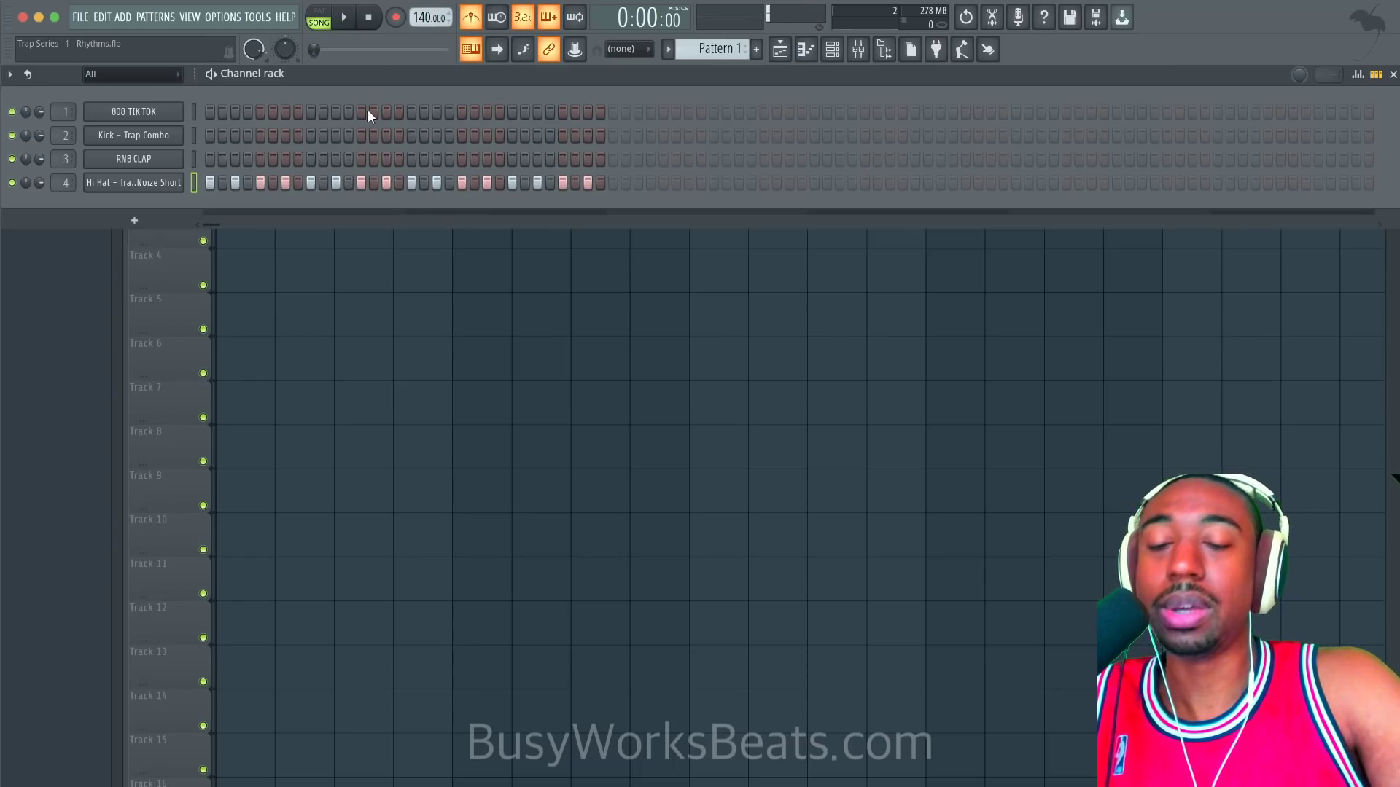
Step: Place RNB CLAP hits on step 9 of both bars and play the beat
left_click(310, 159)
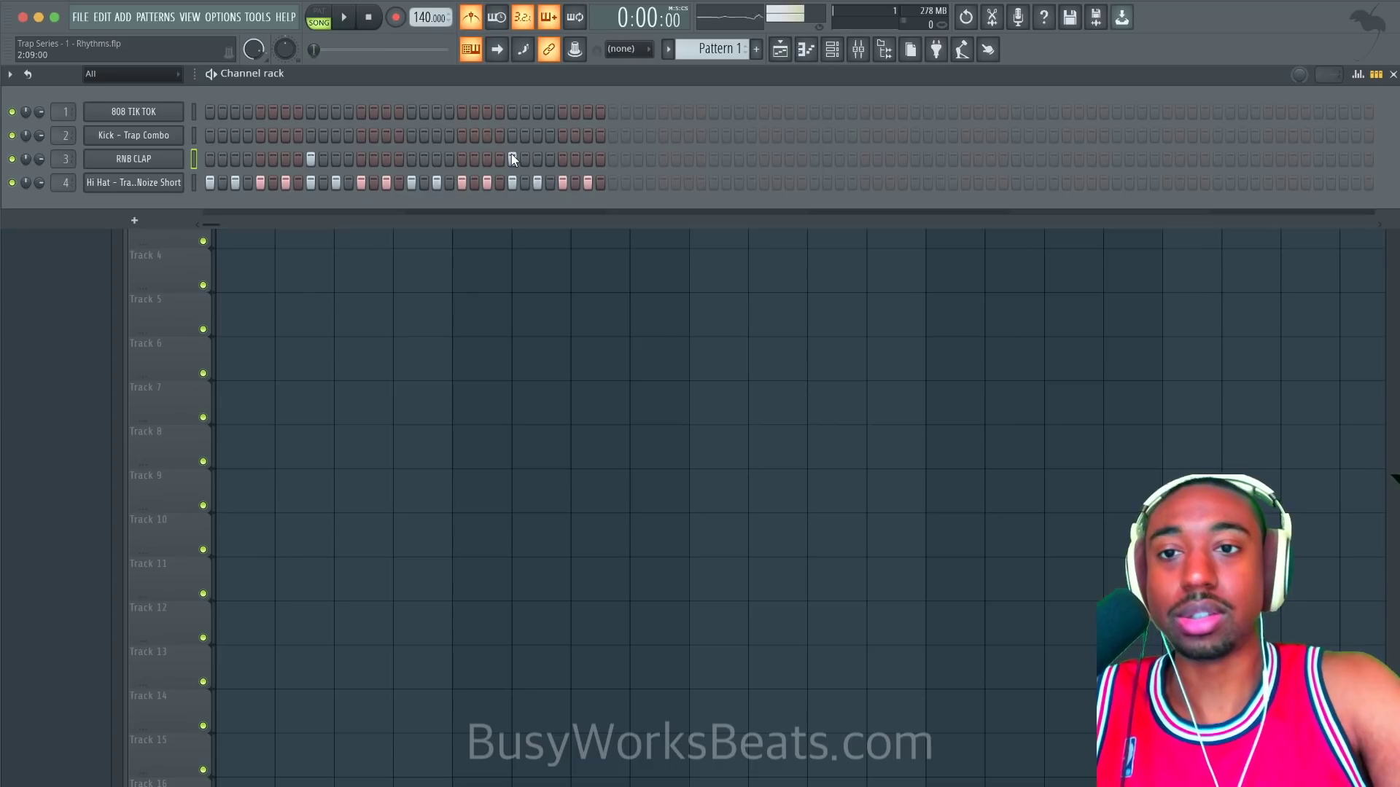
key("space")
key("space")
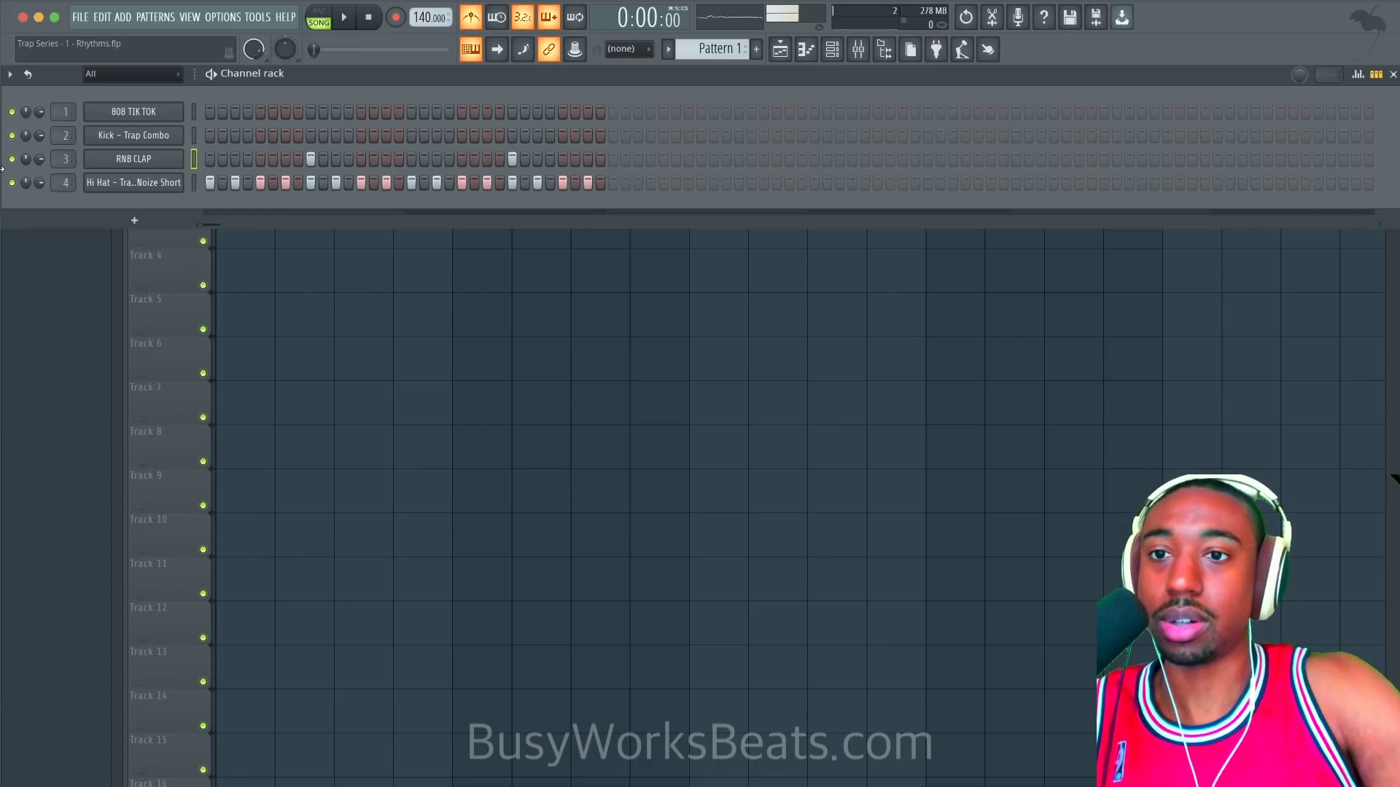
Step: Mute the hi-hat channel and play the RNB CLAP hits without it
left_click(11, 182)
key("space")
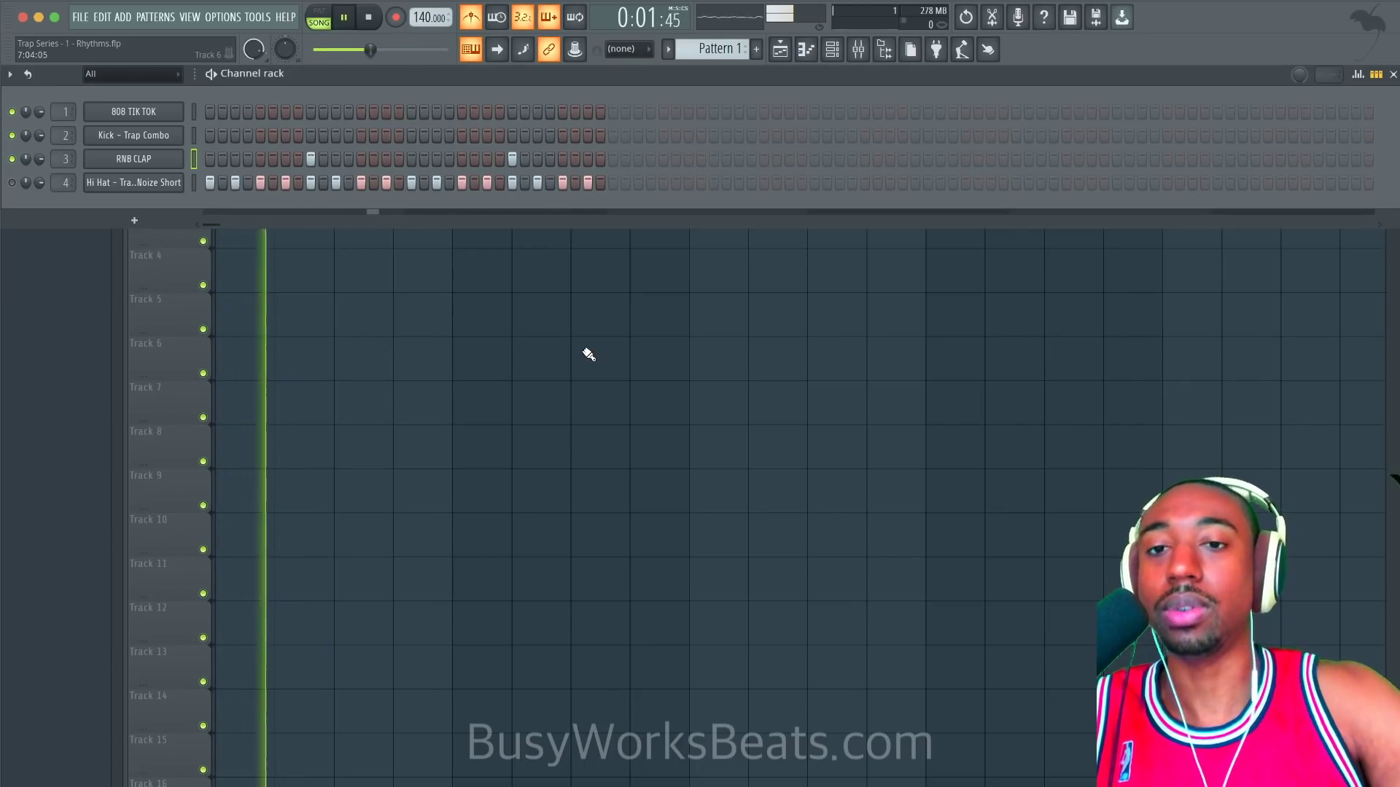
key("space")
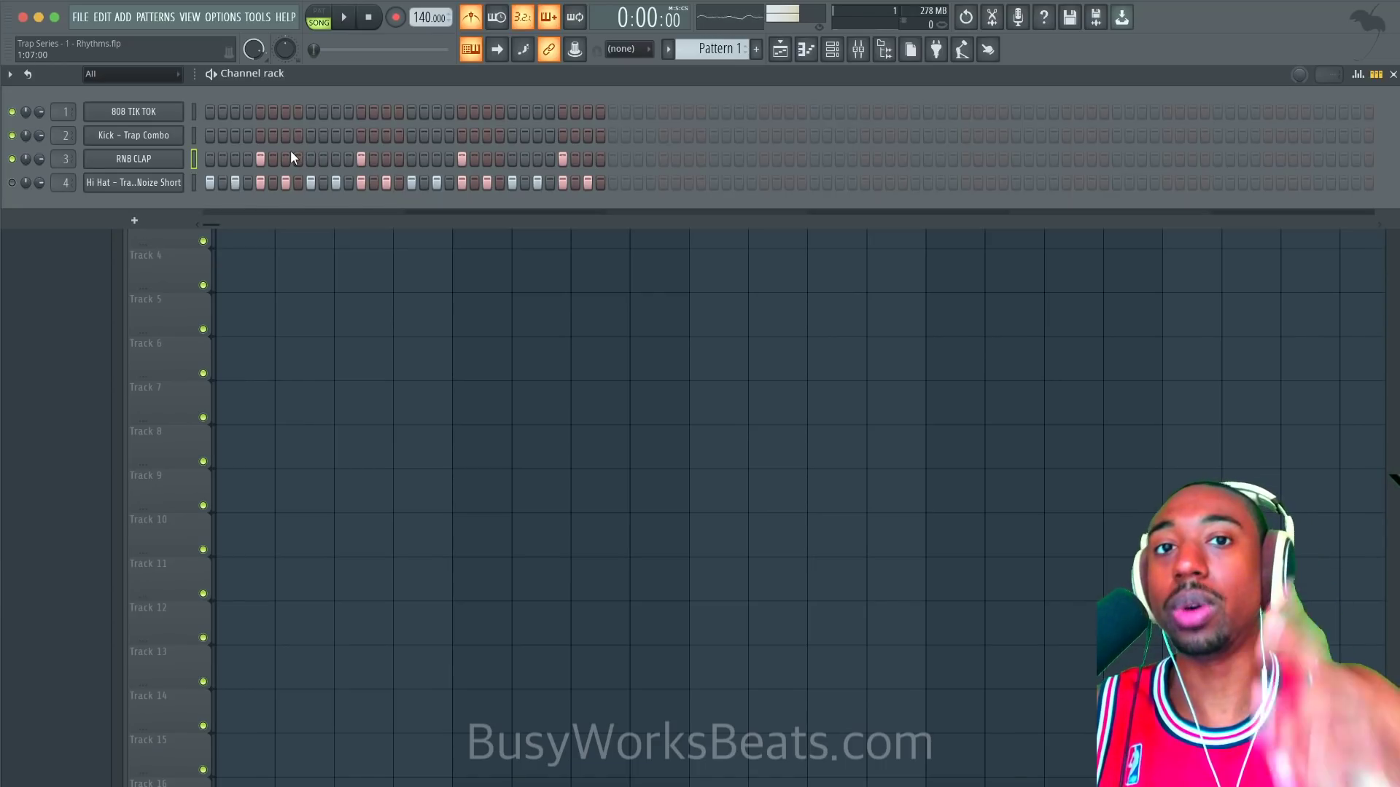
Step: Compare the clap rhythm with hits on steps 5 and 13 of each bar against hits on step 9 only
key("space")
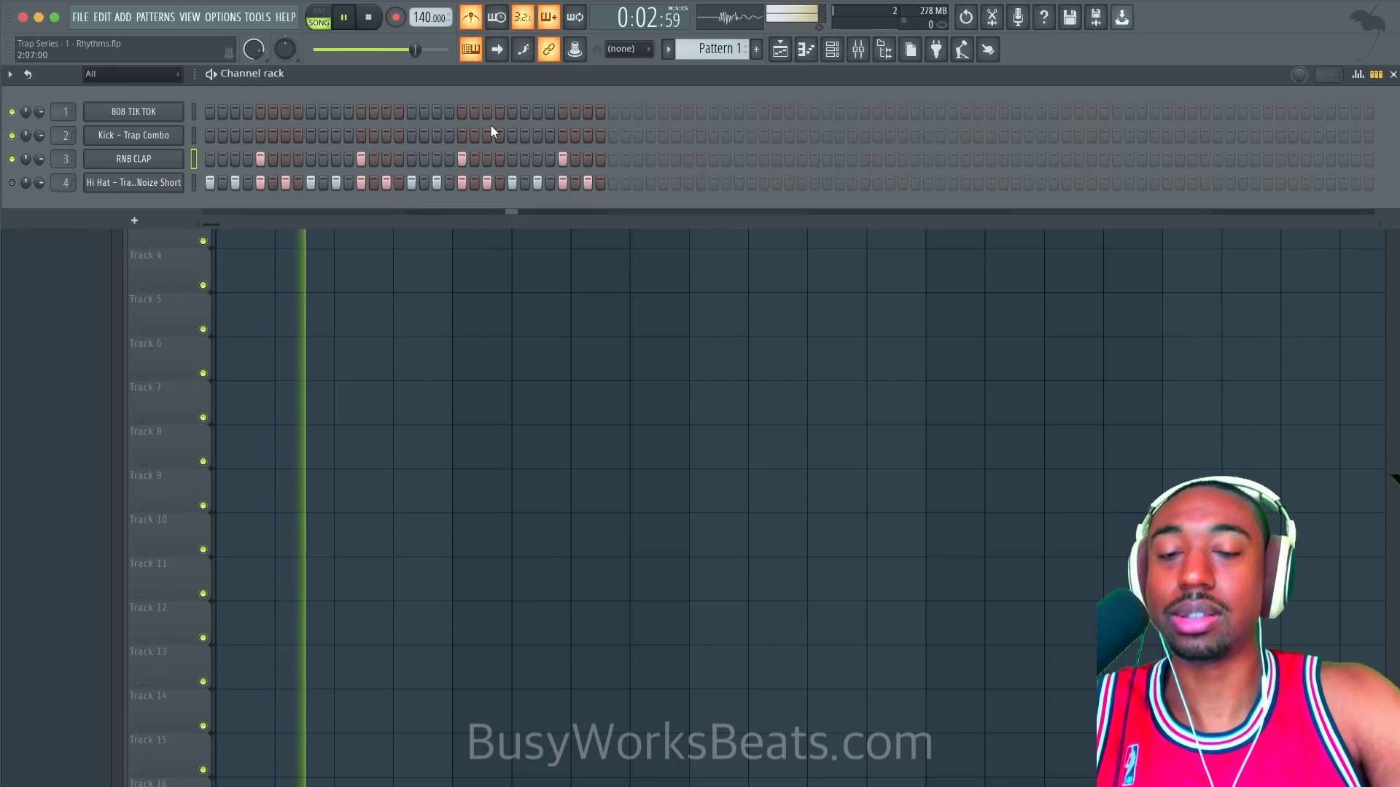
key("space")
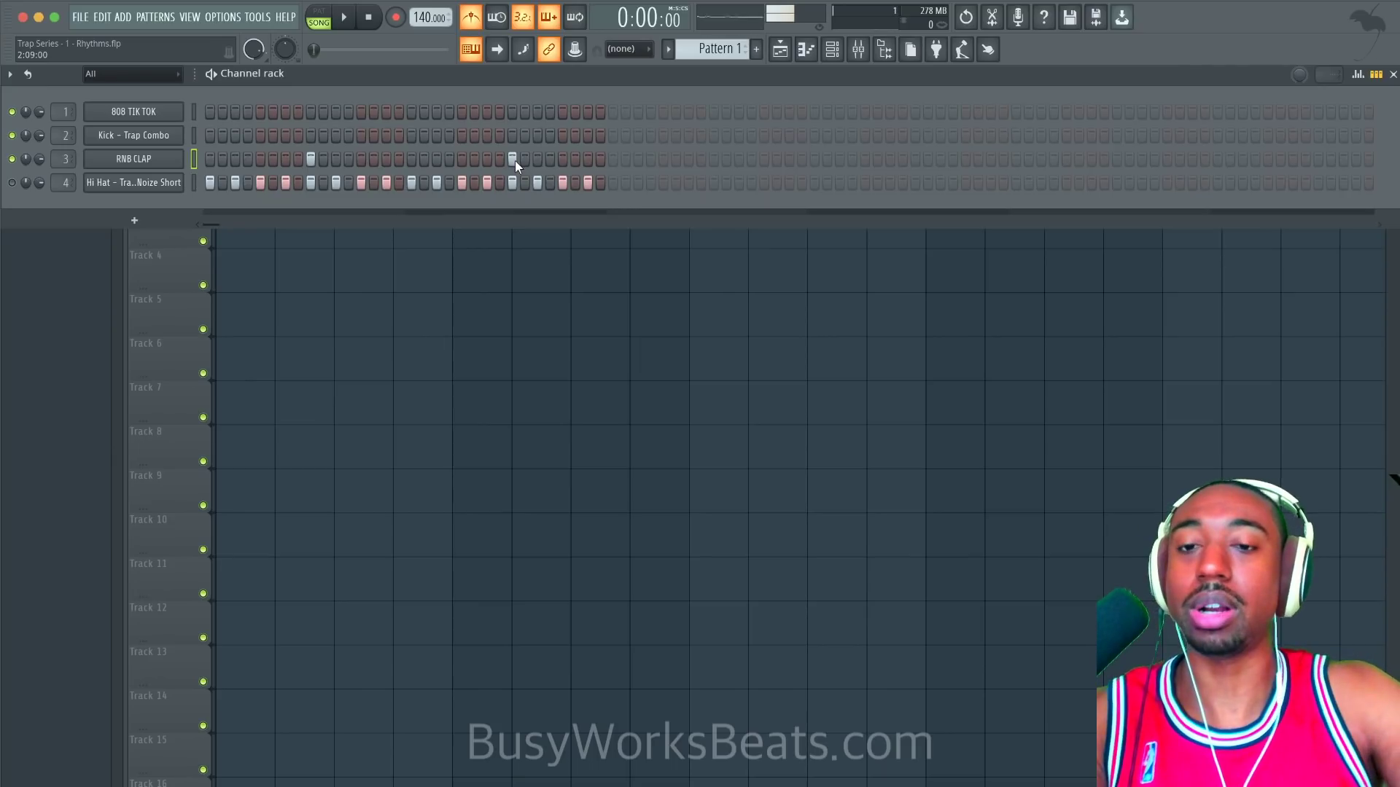
key("space")
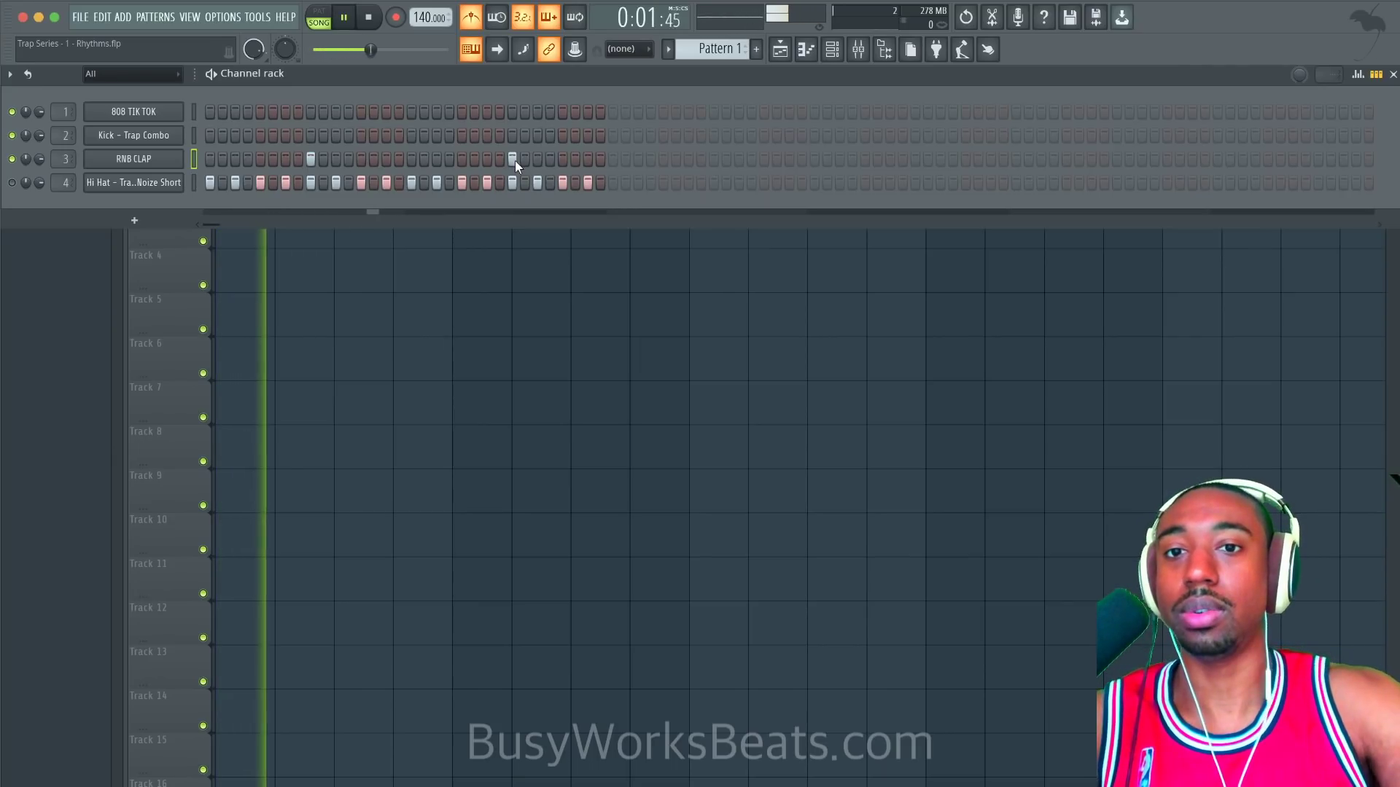
key("space")
Step: Add another two-bar Pattern 1 clip at bar 3 of playlist Track 1 and deselect it
right_click(501, 291)
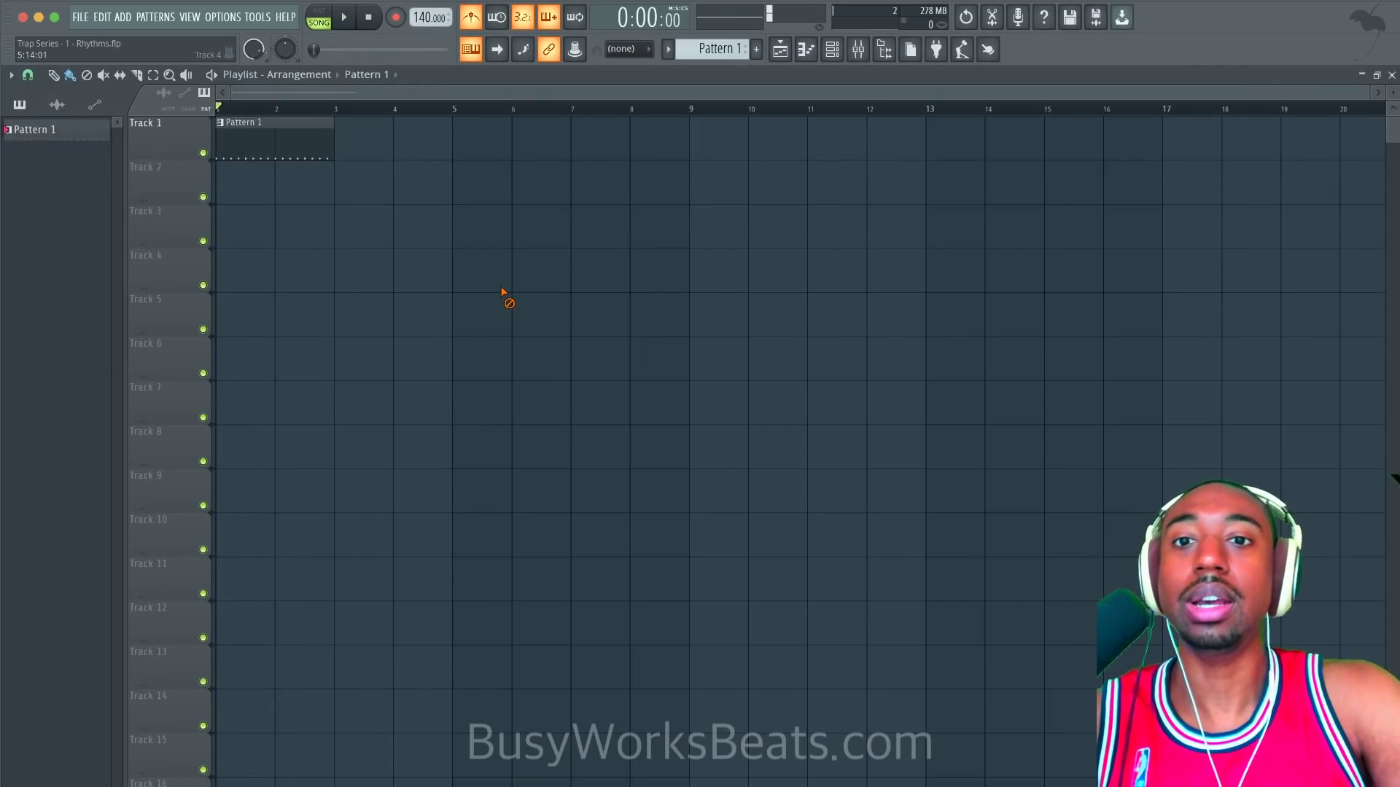
left_click(353, 146)
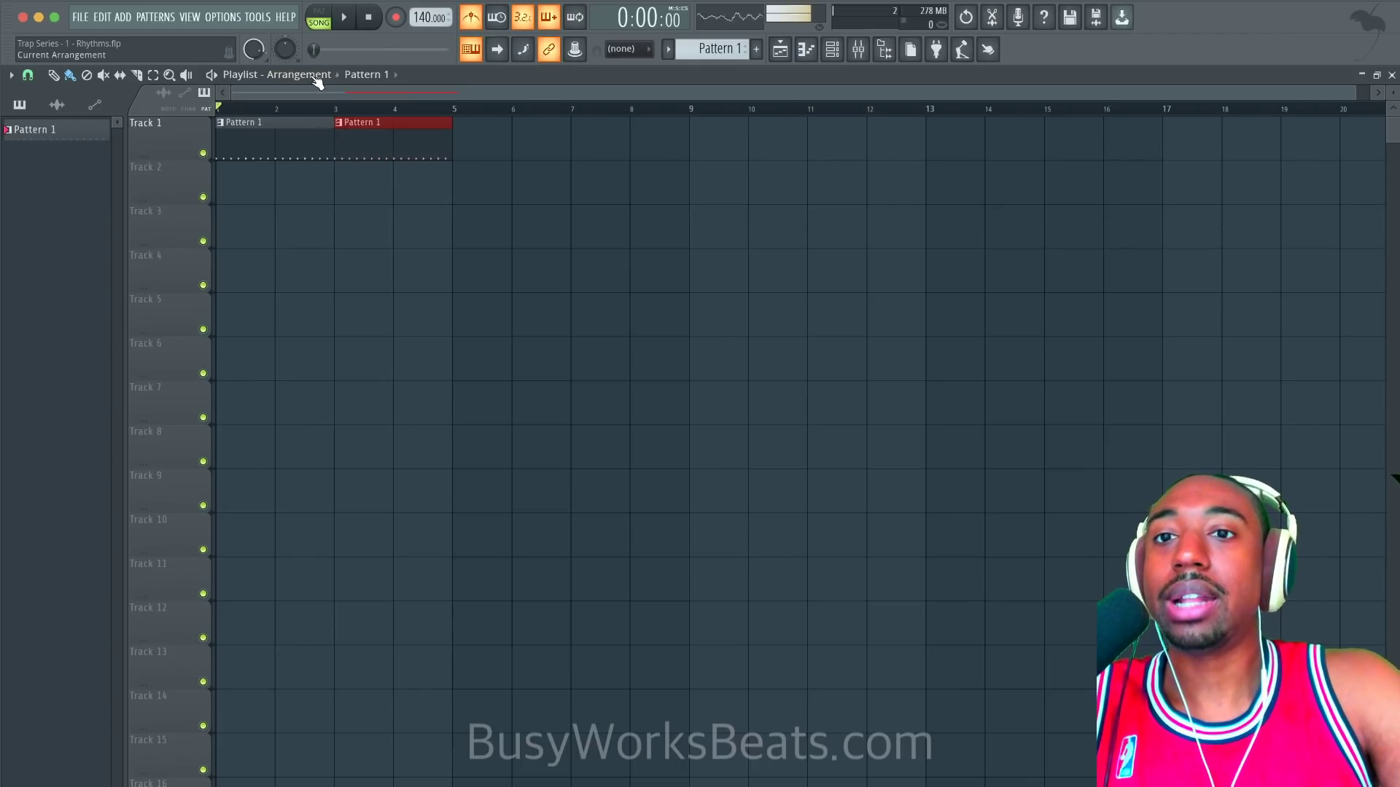
left_click(805, 49)
left_click(806, 48)
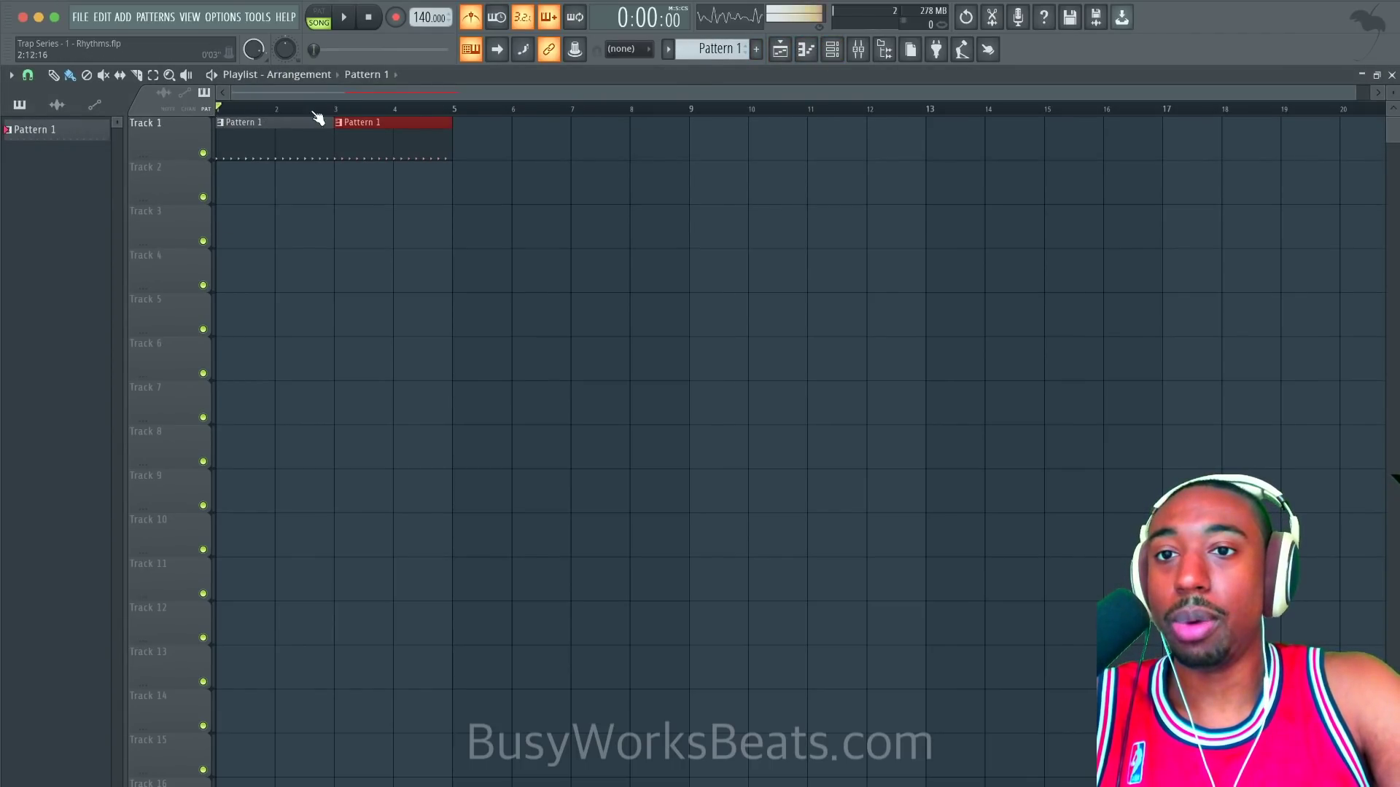
left_click(368, 237, "ctrl")
scroll(366, 235, "down", 1)
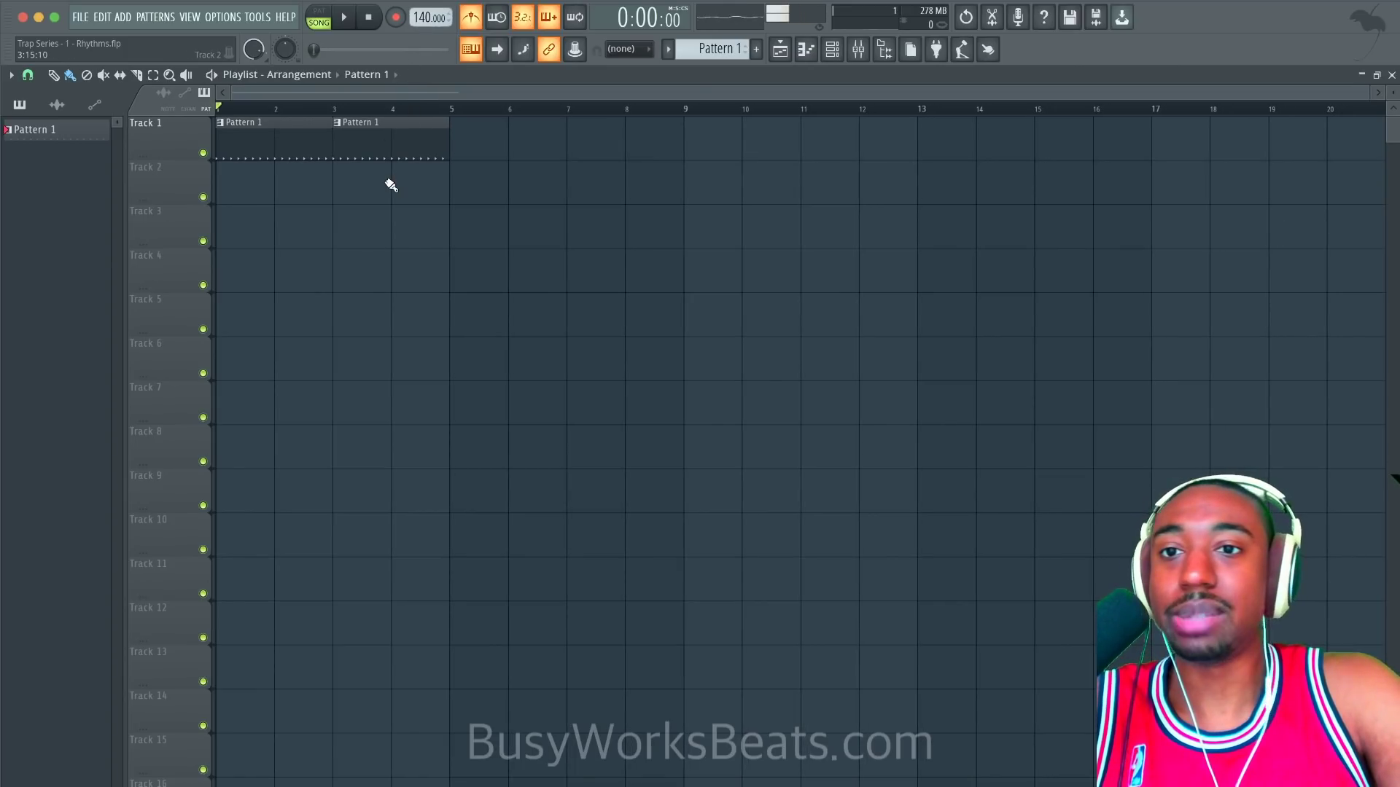
Step: Play the four-bar arrangement and follow the playhead across the two Pattern 1 clips in the playlist
left_click(831, 48)
key("space")
key("space")
key("F6")
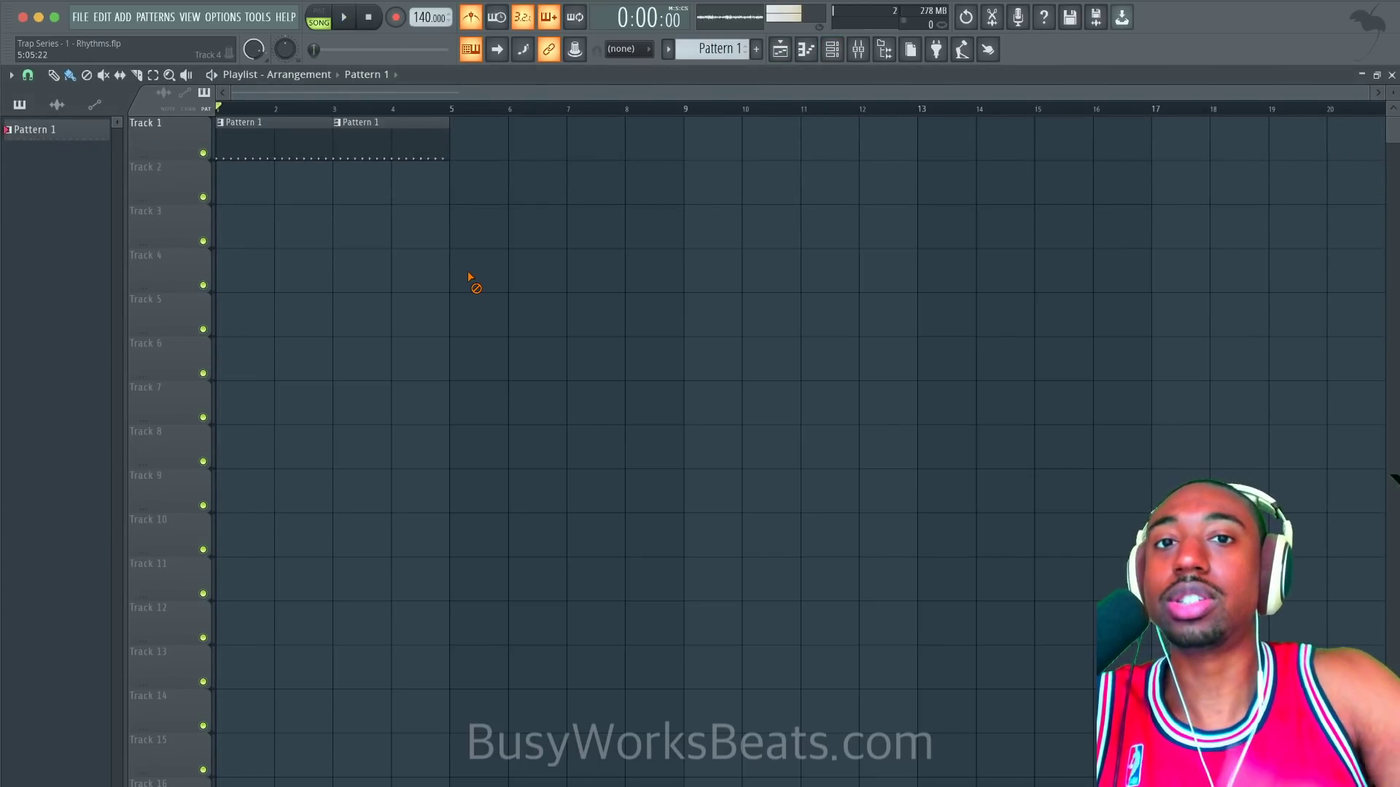
key("space")
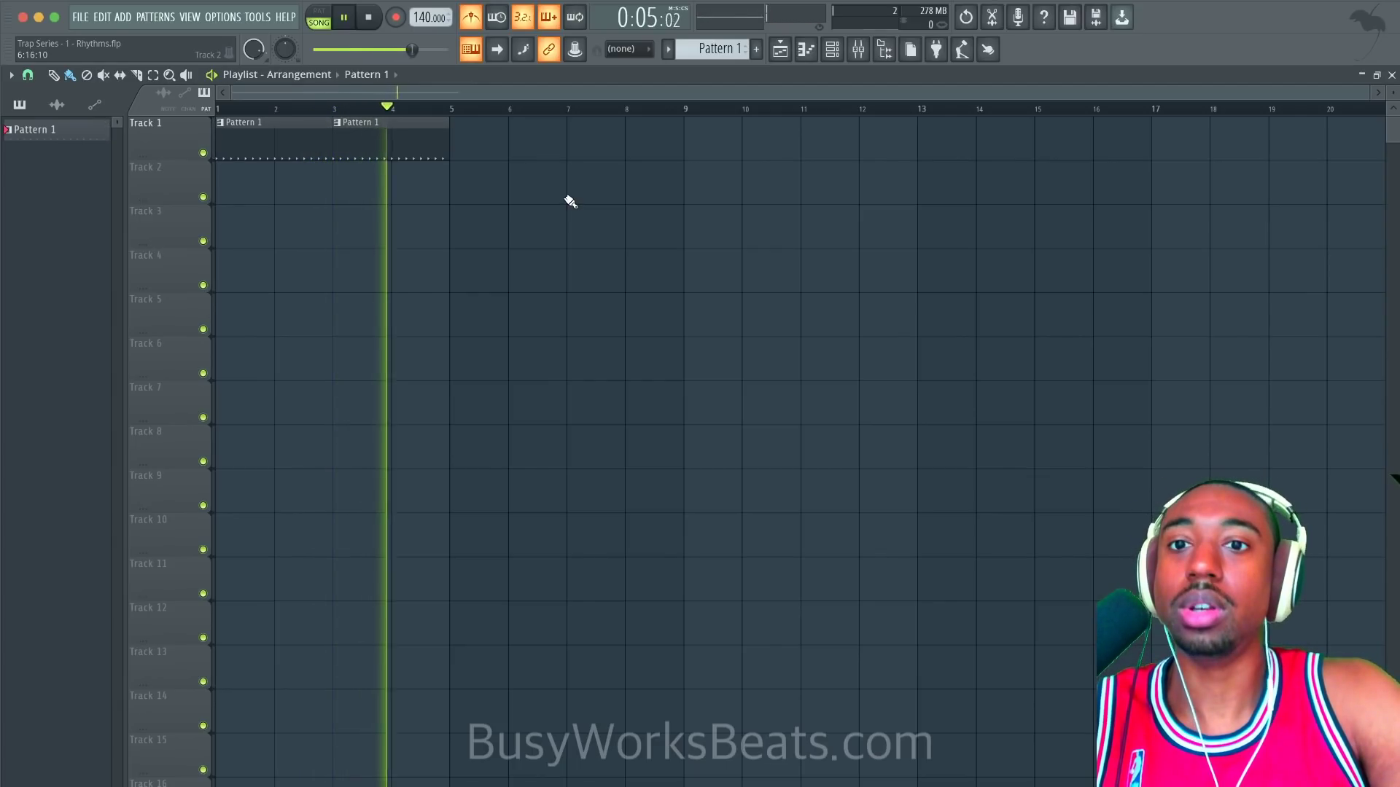
key("space")
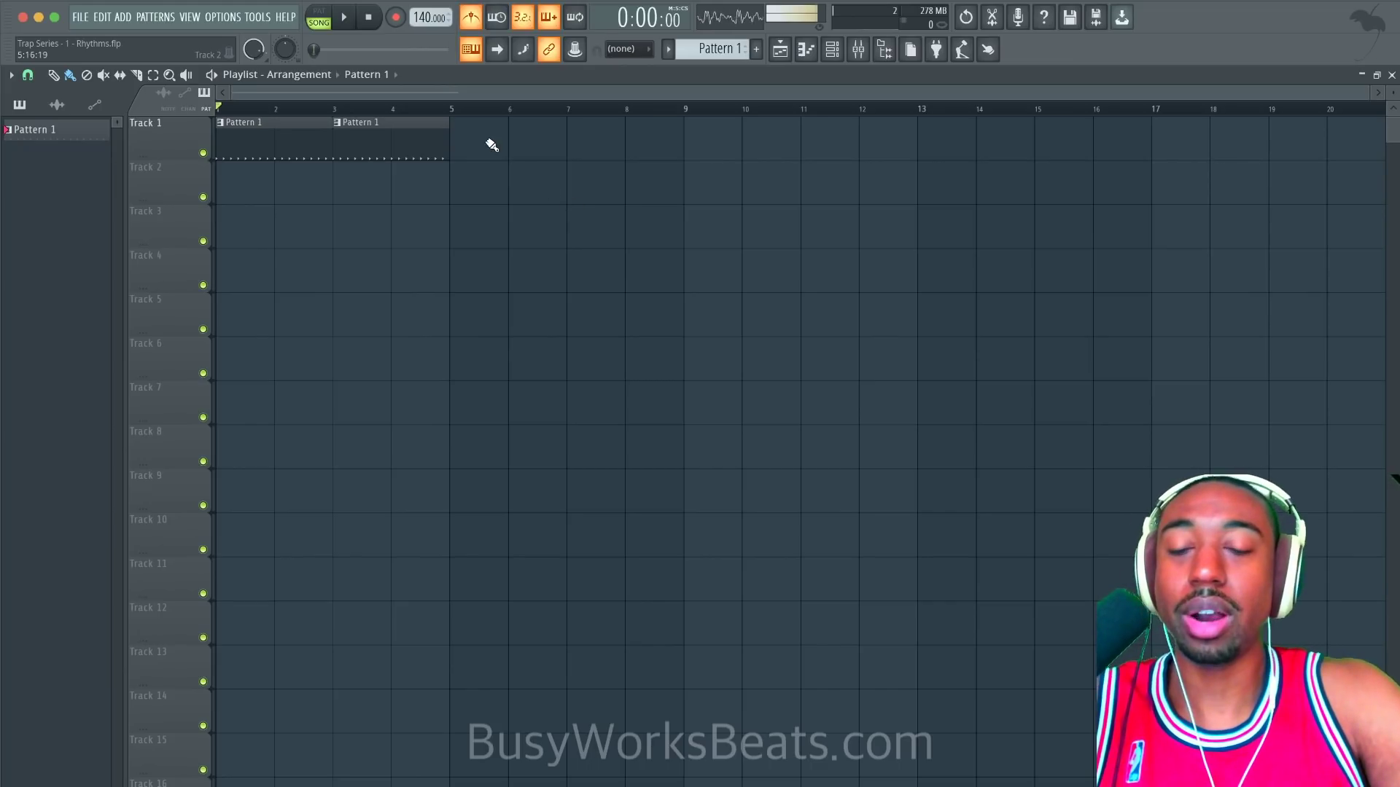
Step: Select both Pattern 1 clips on playlist Track 1 to mark out the four-bar section
left_click_drag(447, 141, 393, 156)
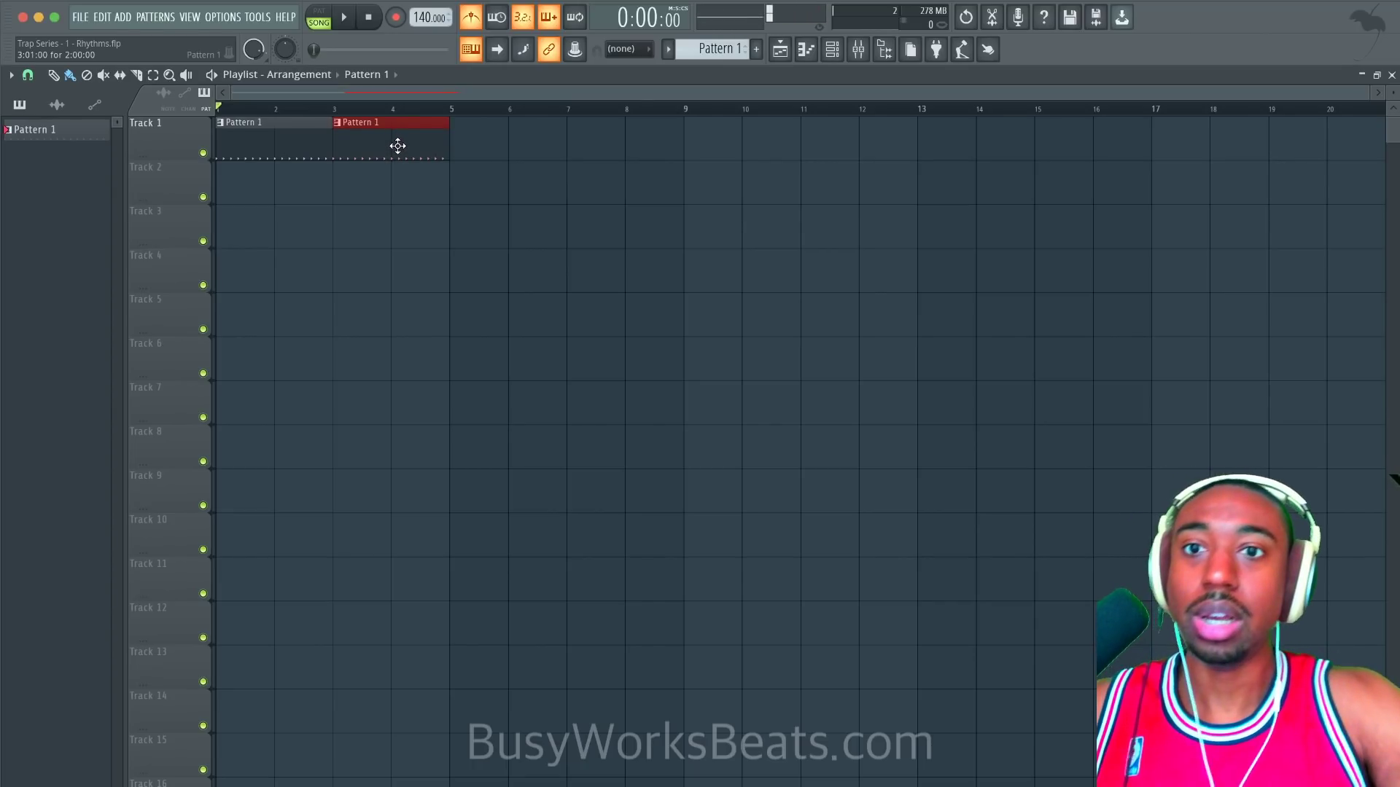
left_click_drag(400, 143, 306, 150)
left_click(421, 223, "ctrl")
left_click_drag(497, 149, 299, 149, "ctrl")
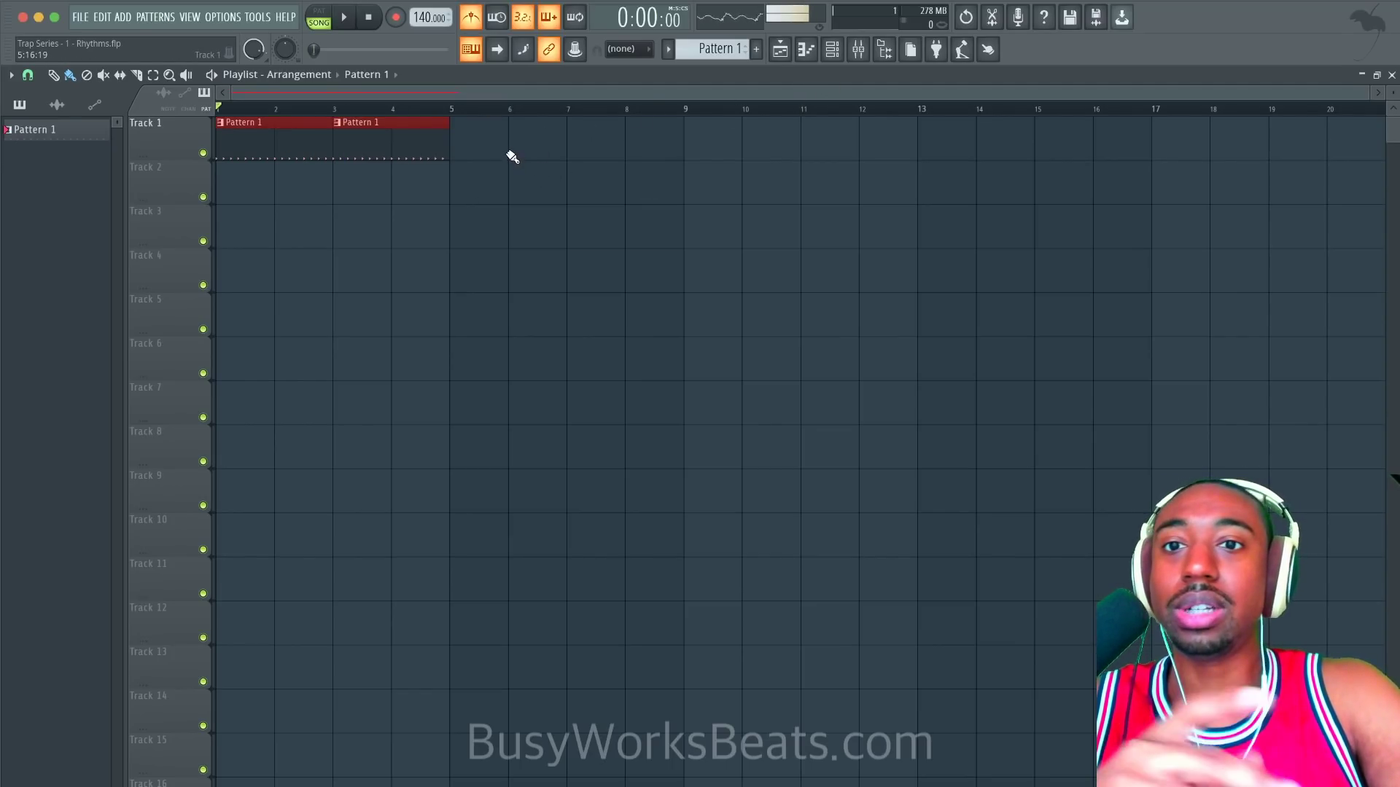
left_click_drag(468, 149, 252, 150, "ctrl")
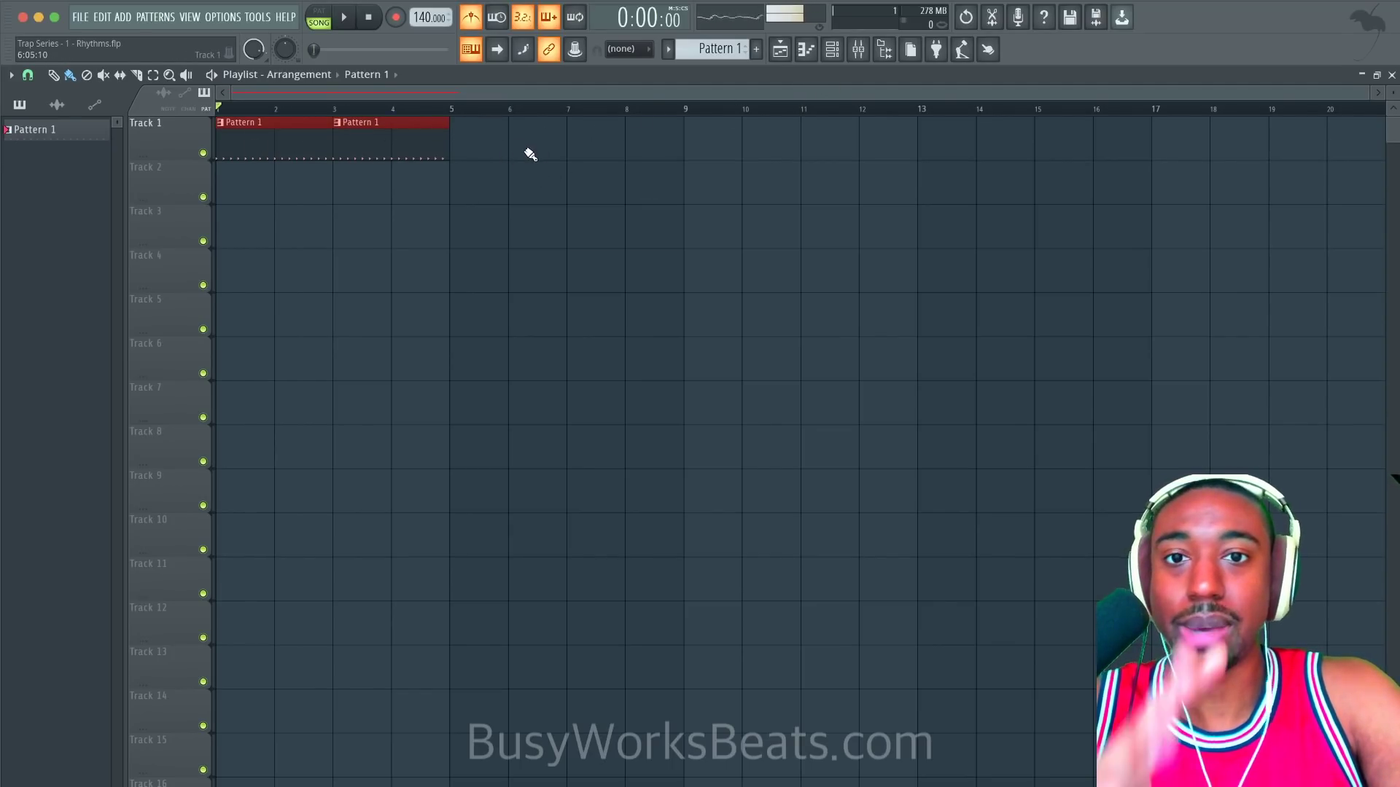
Step: Unmute the hi-hat channel, check the beat by ear and turn off the metronome
left_click(838, 56)
left_click(12, 183)
key("space")
key("space")
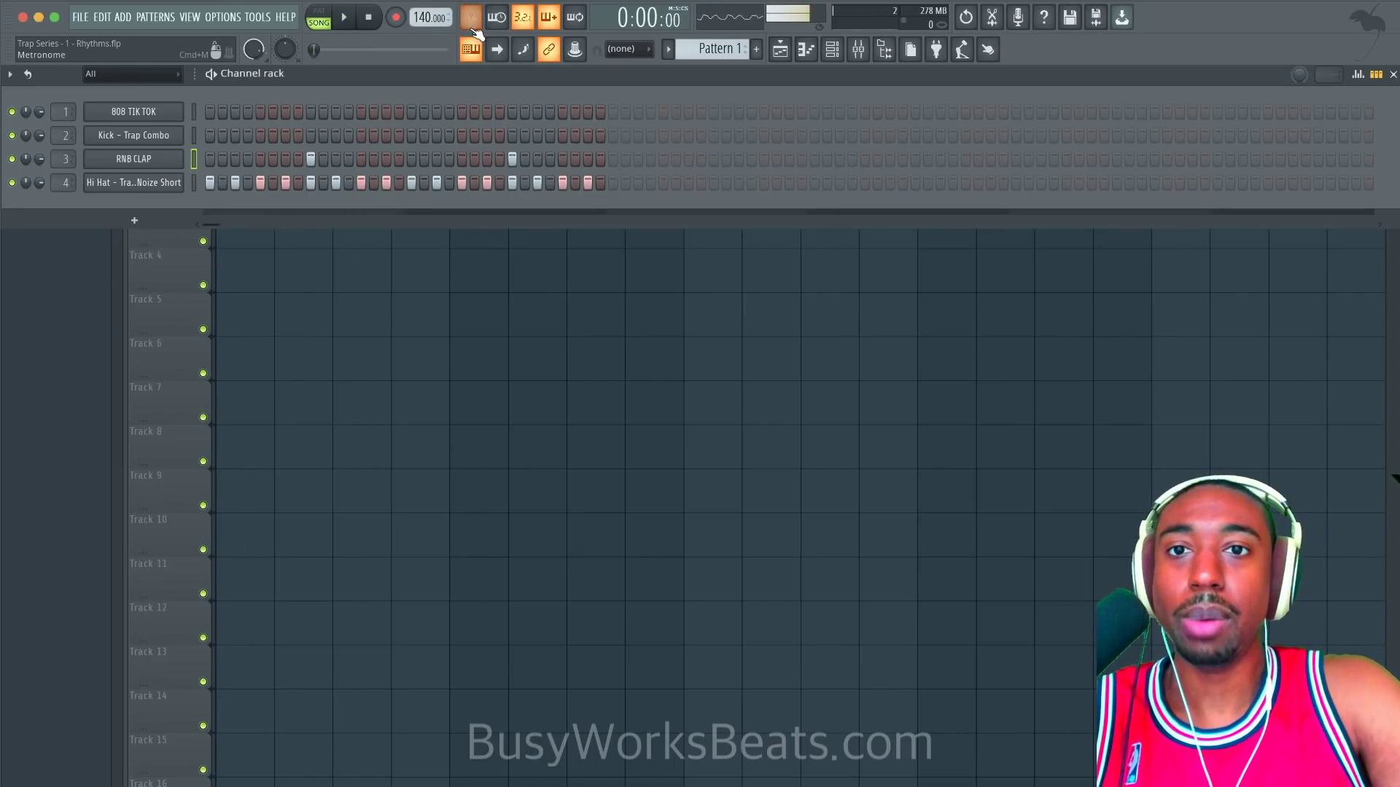
right_click(182, 186)
left_click(358, 237)
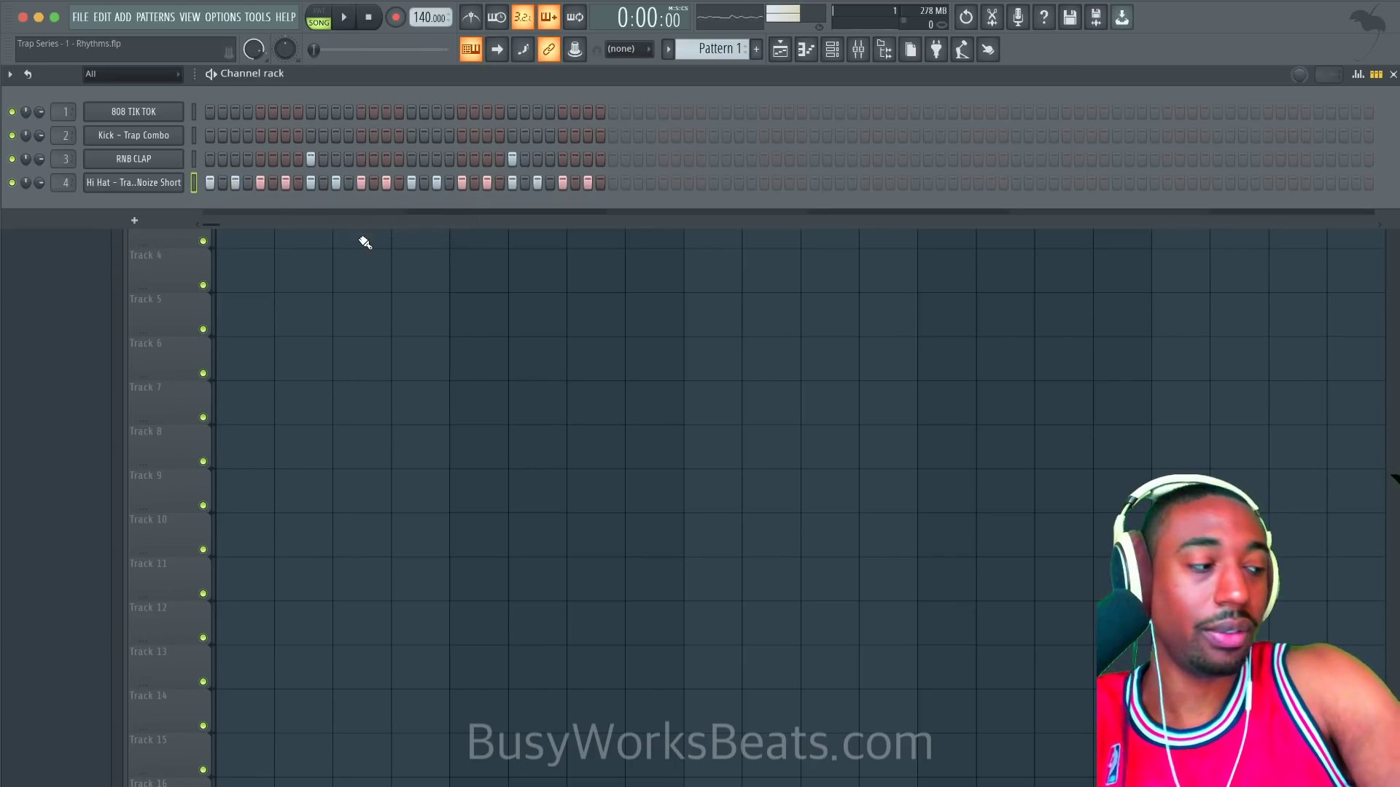
Step: Extend the arrangement to eight bars with Pattern 1 clips at bars 5 and 7 of Track 1
right_click(389, 318)
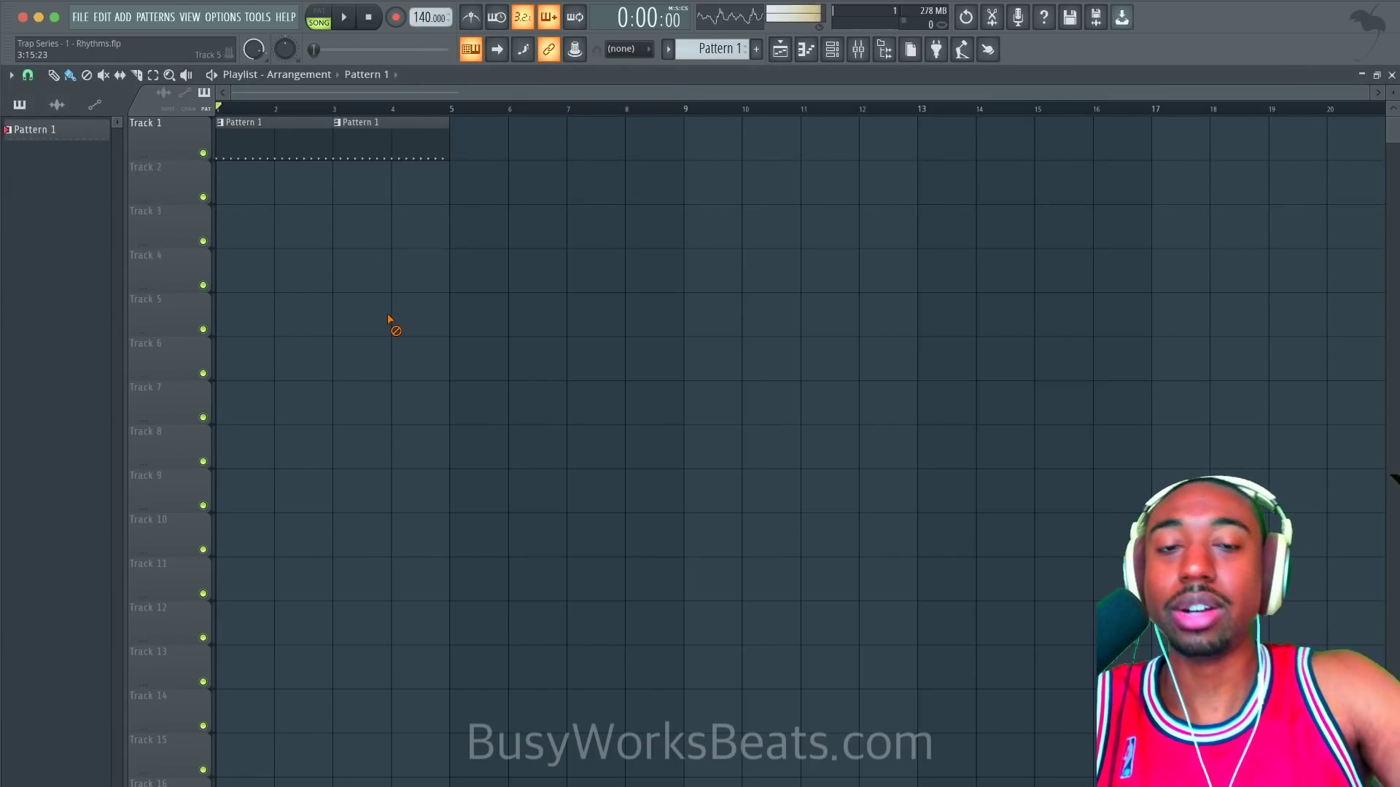
left_click(471, 158)
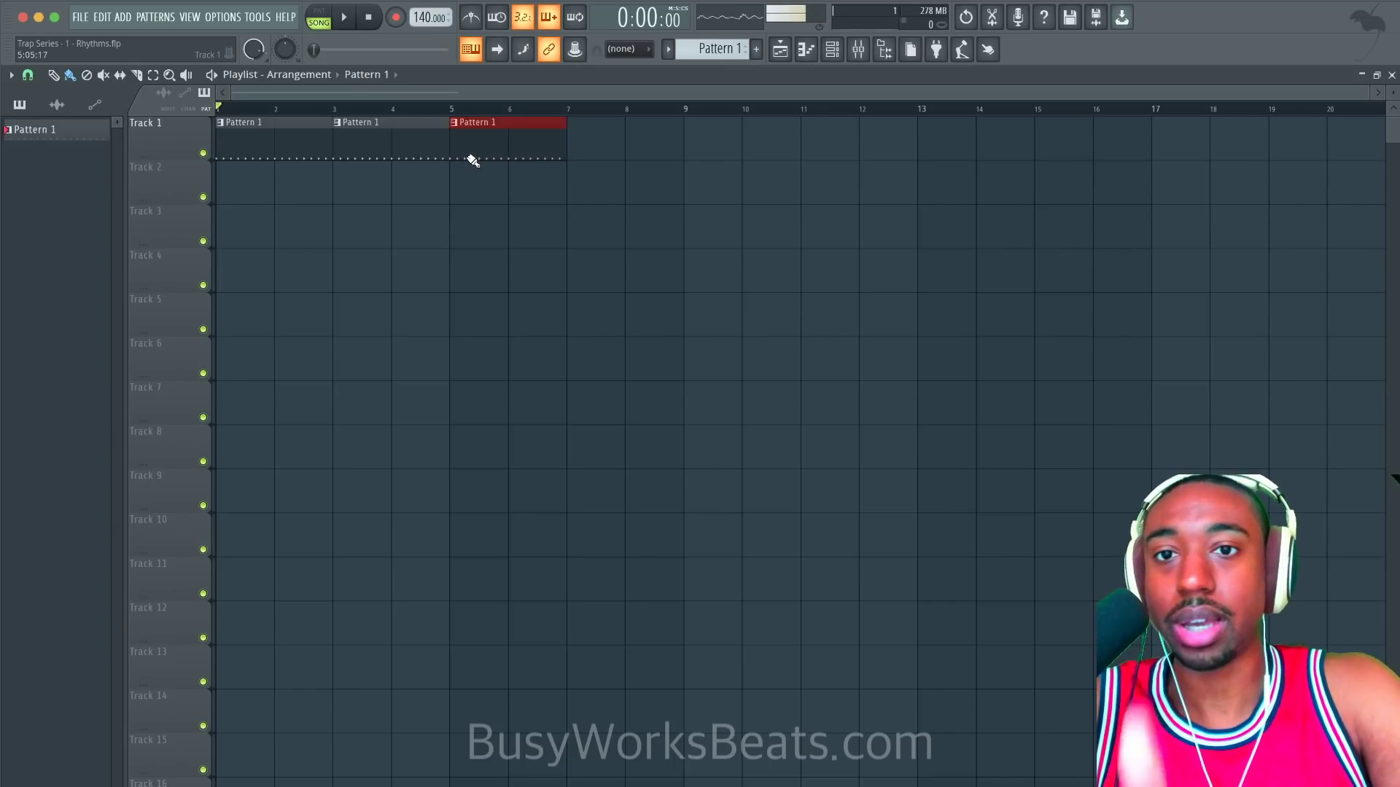
left_click_drag(470, 159, 659, 153)
right_click(785, 124)
left_click(834, 50)
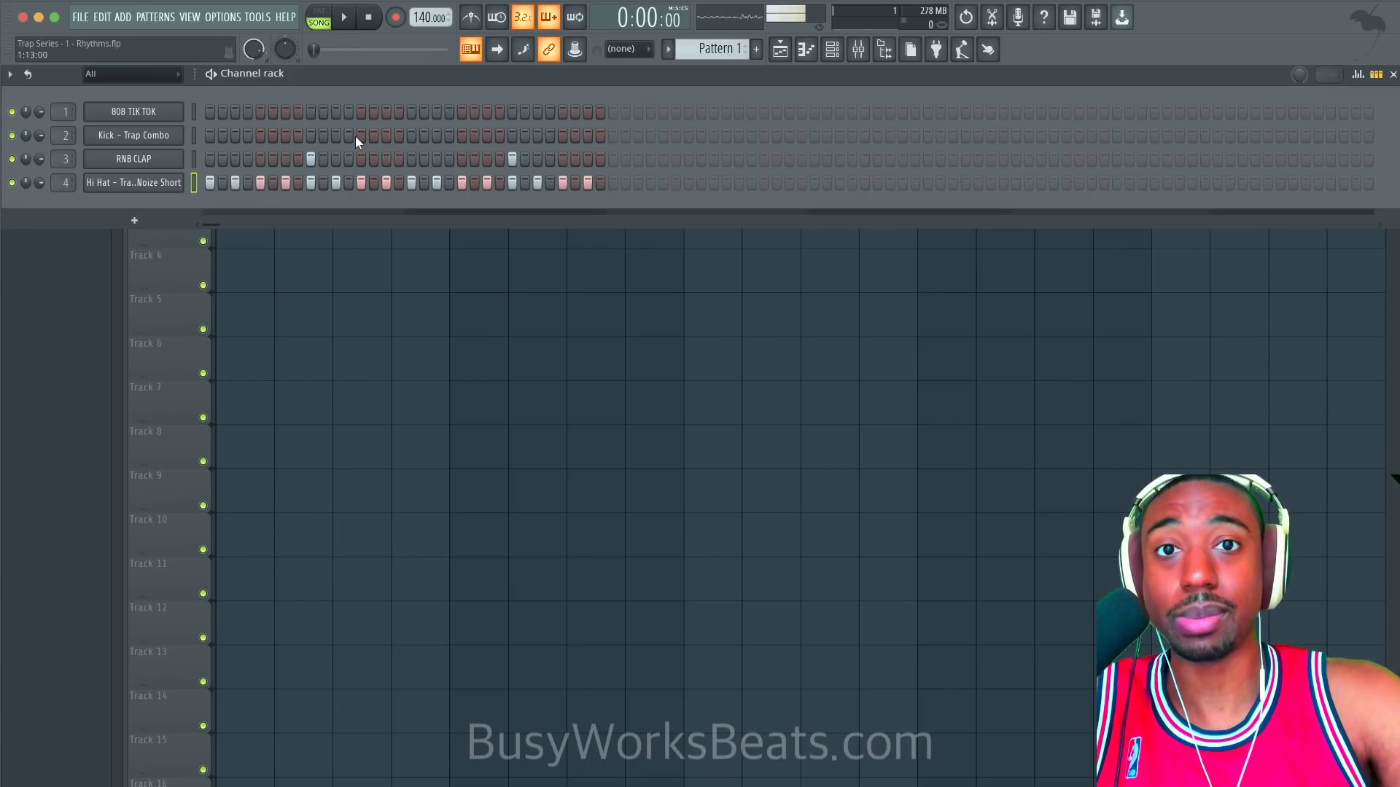
key("F6")
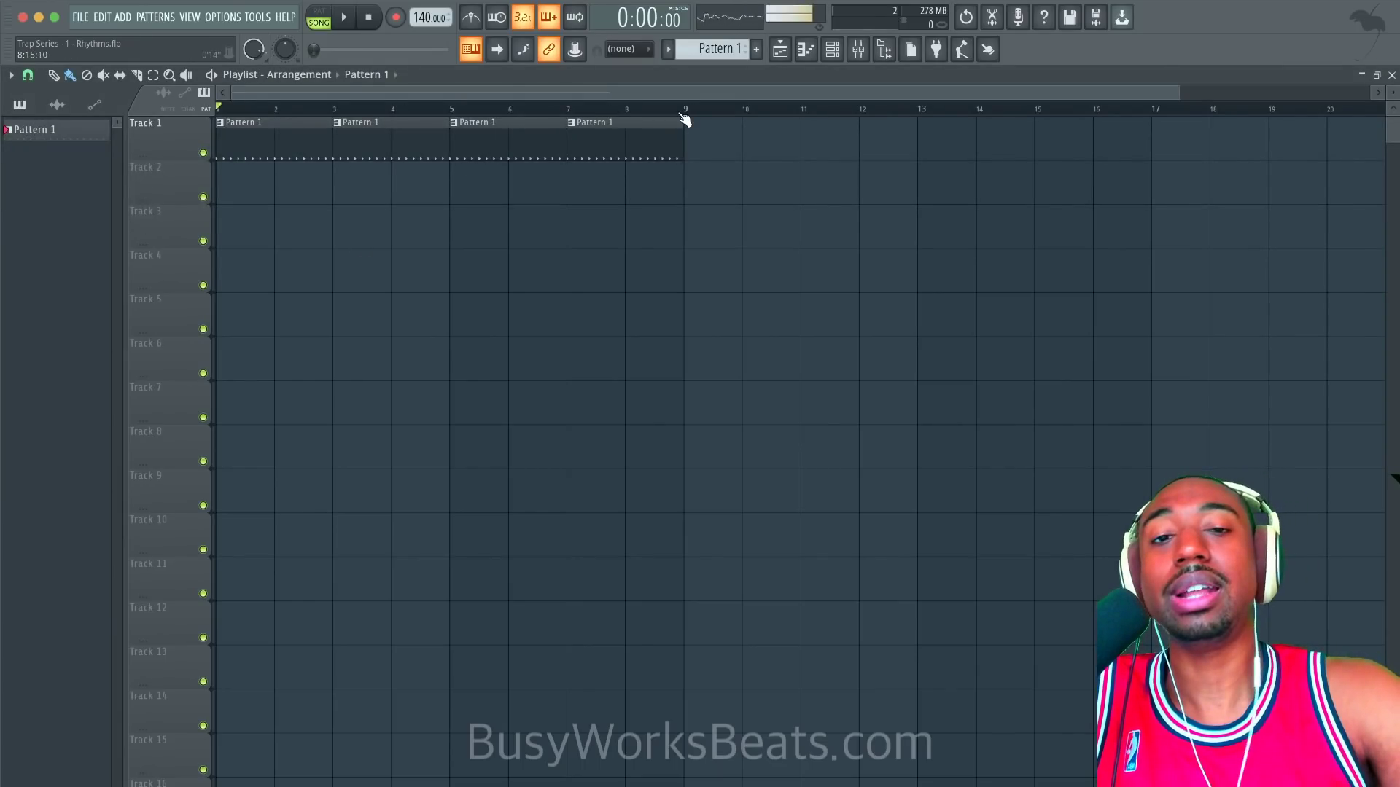
Step: Play the eight-bar arrangement while viewing the playlist and the channel rack steps
left_click(844, 49)
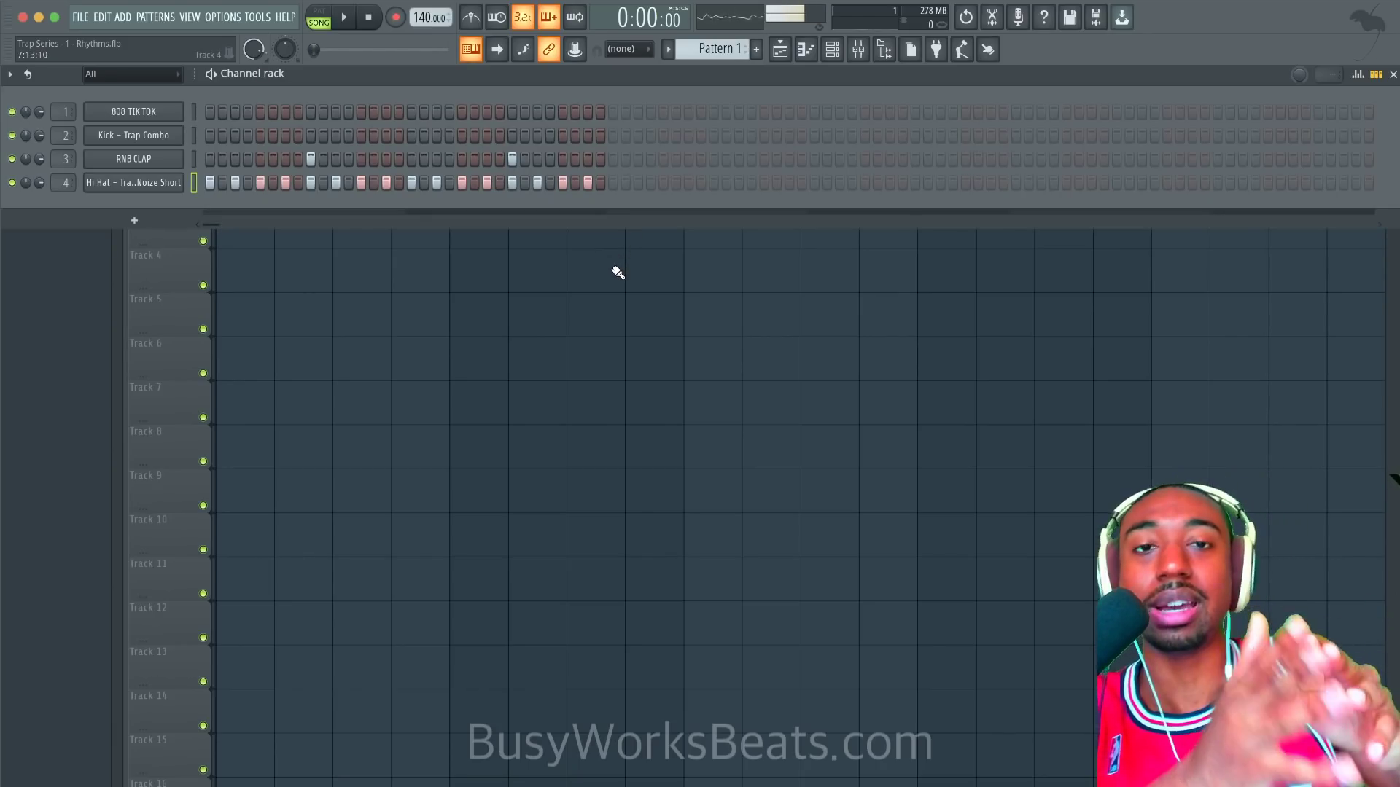
key("F6")
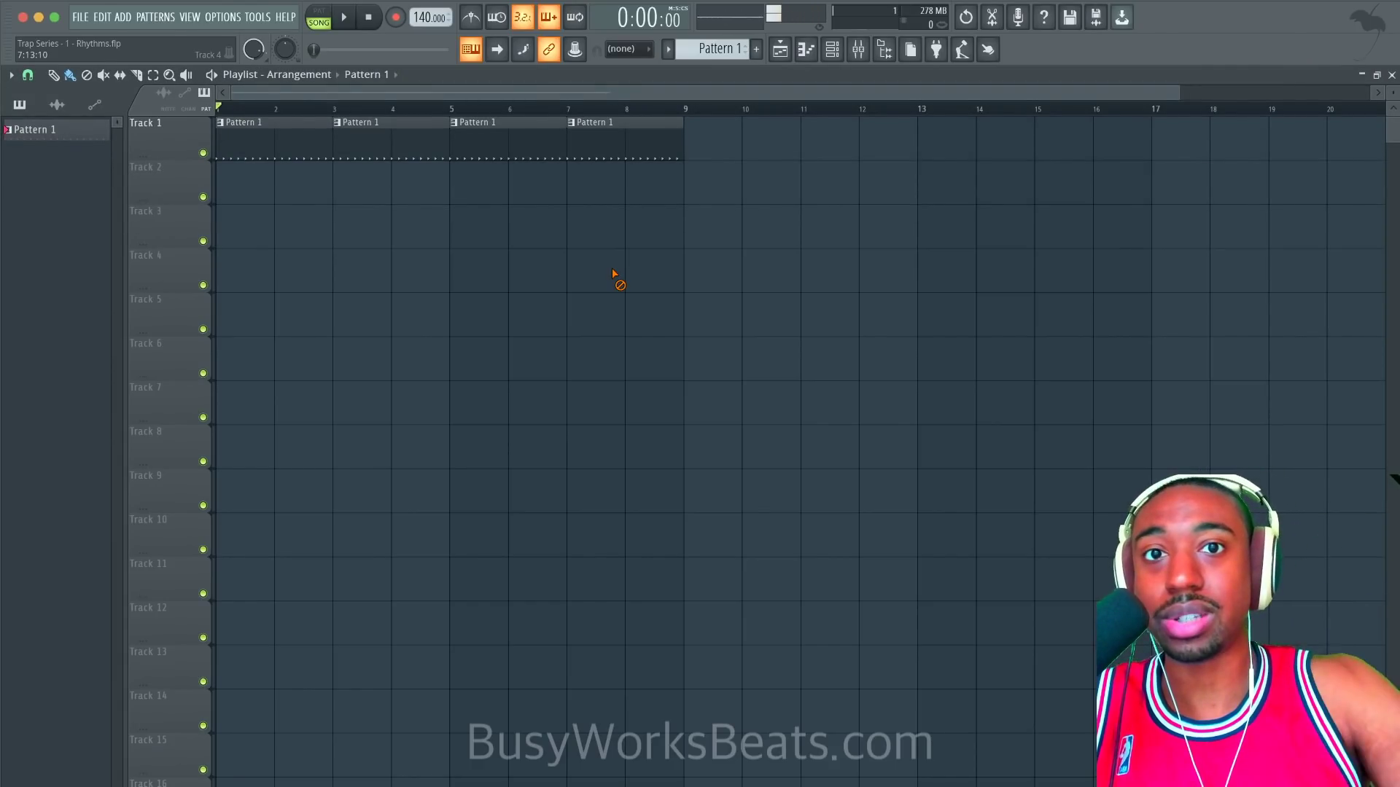
left_click(840, 57)
left_click(840, 58)
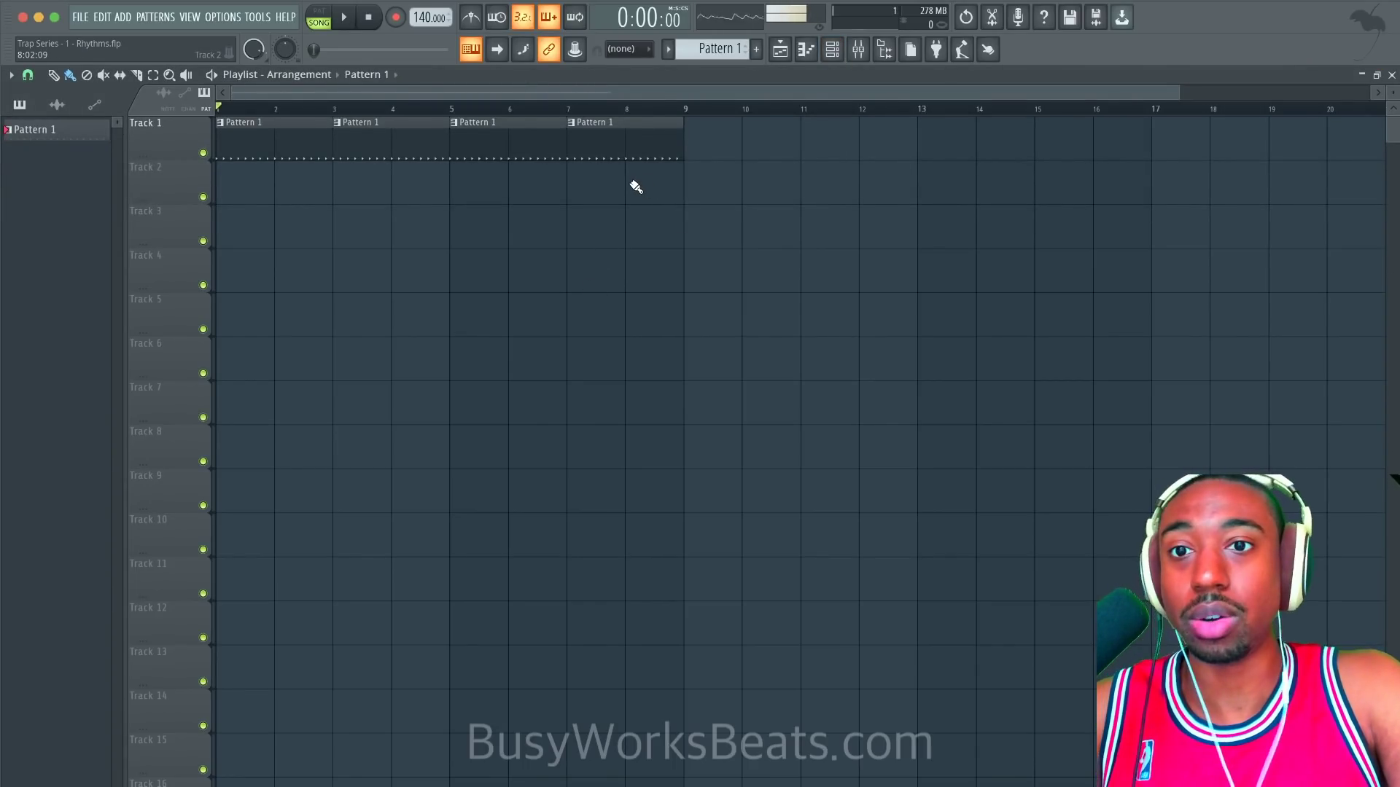
key("space")
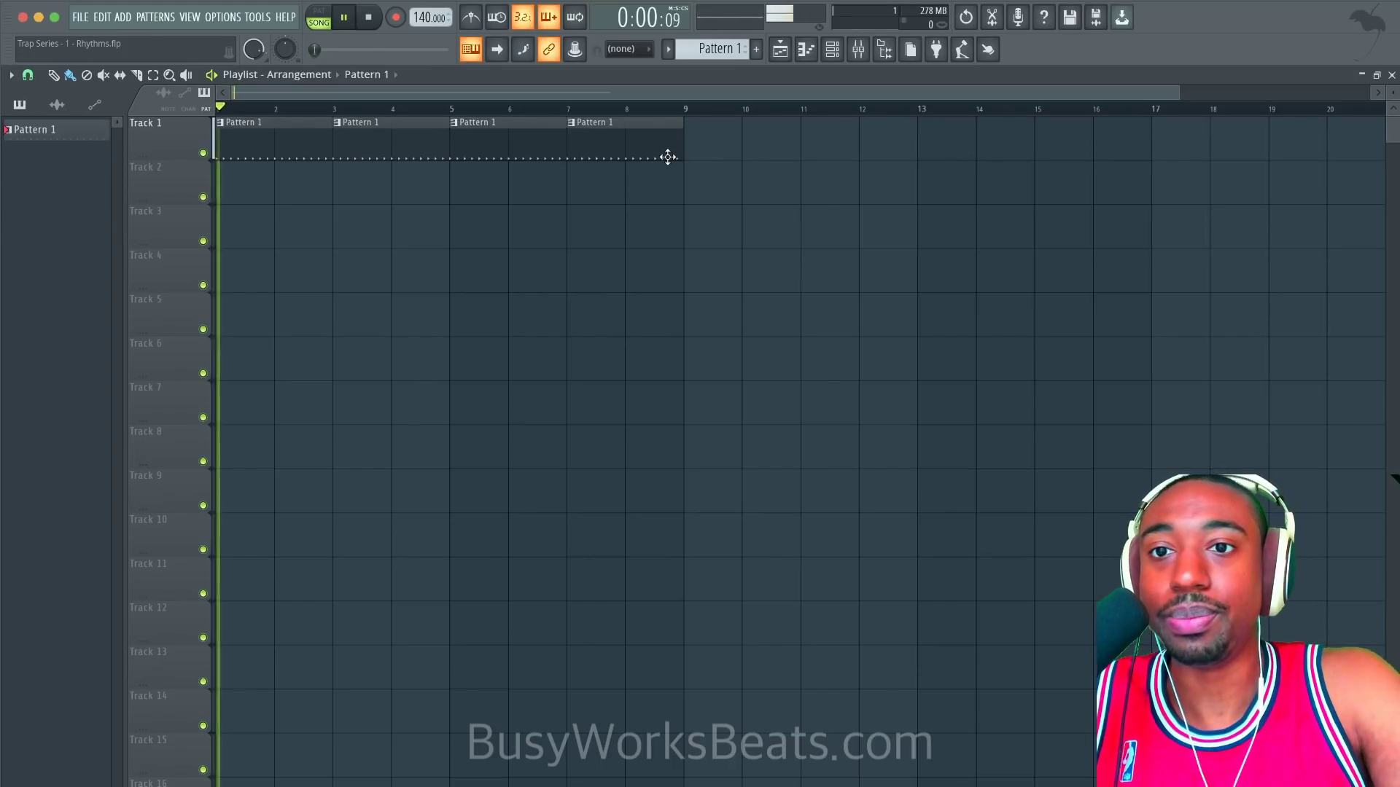
key("F6")
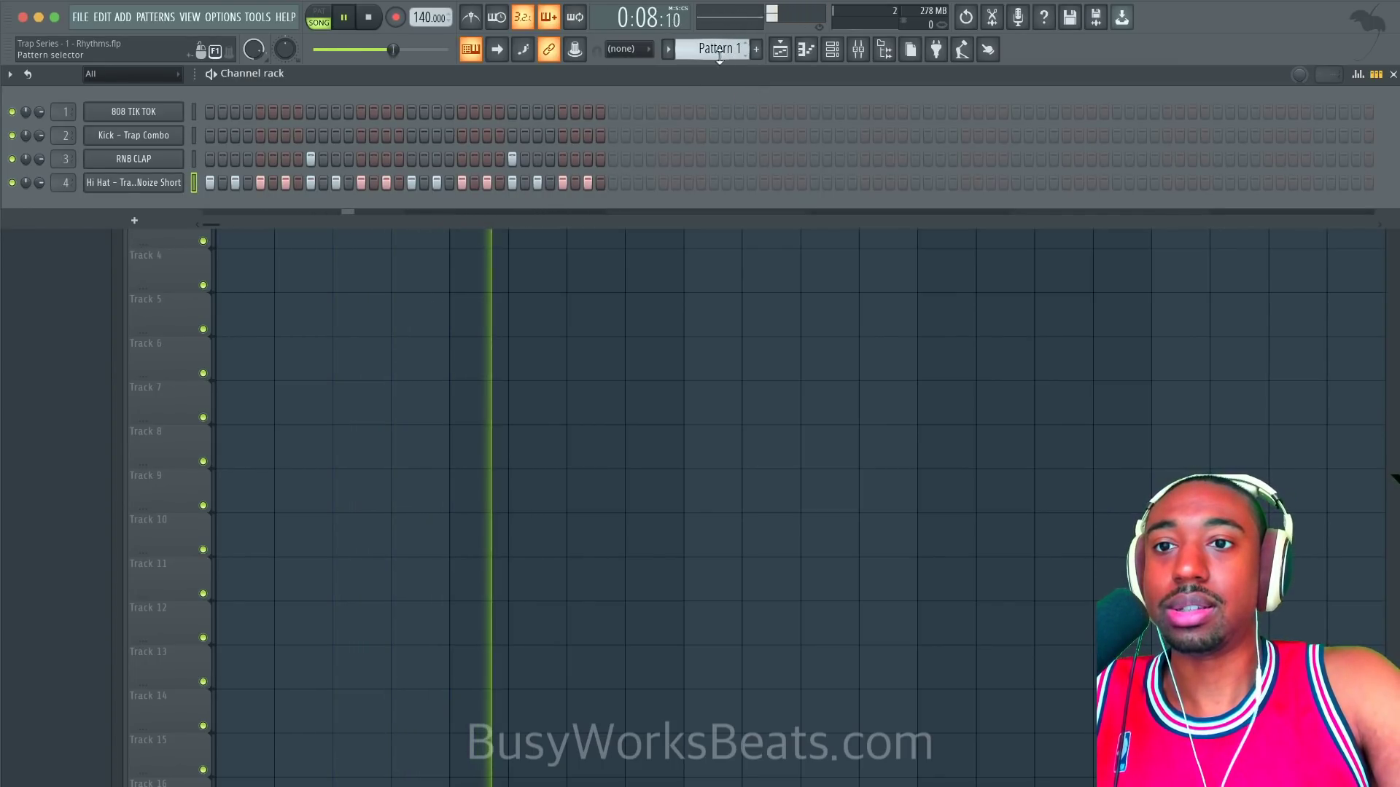
key("space")
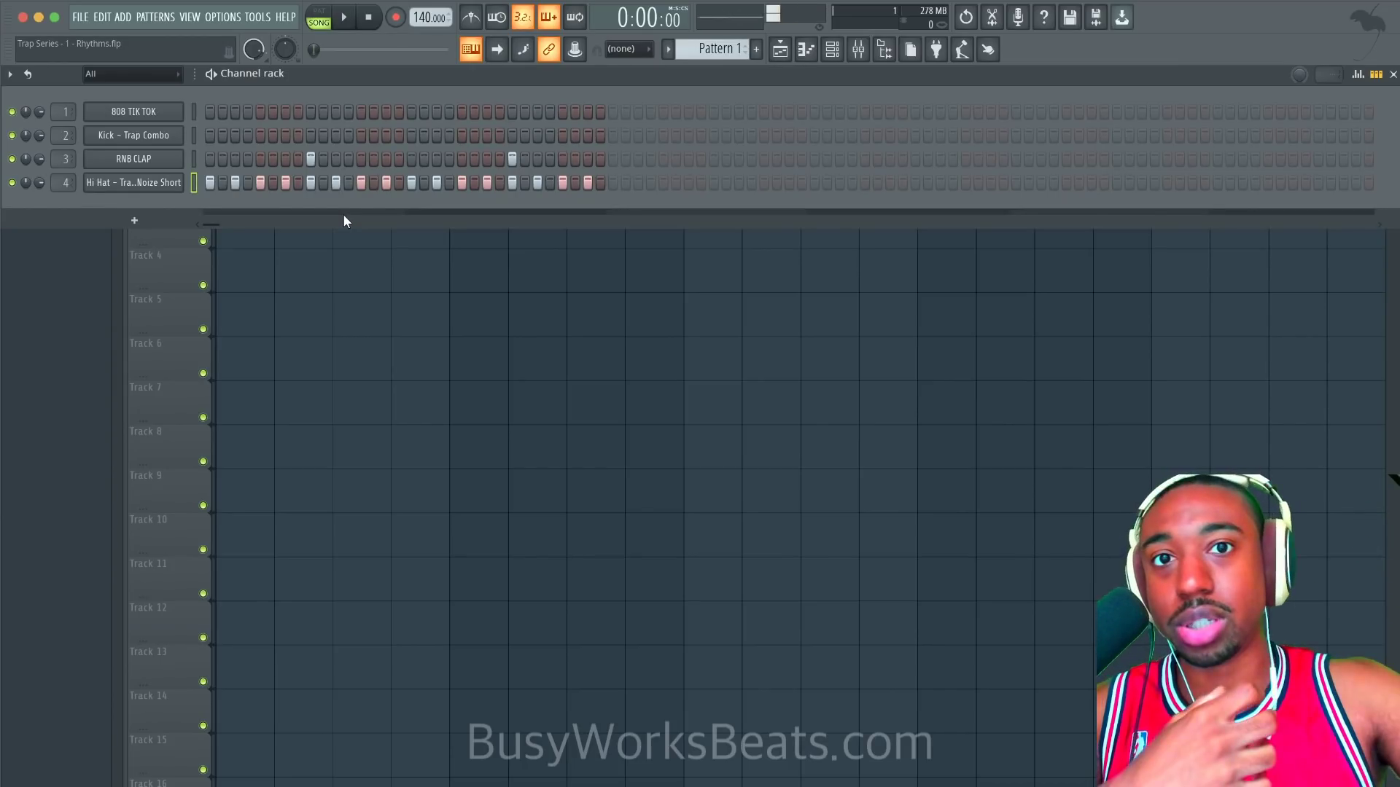
Step: Place an 808 TIK TOK hit on step 1 of the pattern
left_click(210, 111)
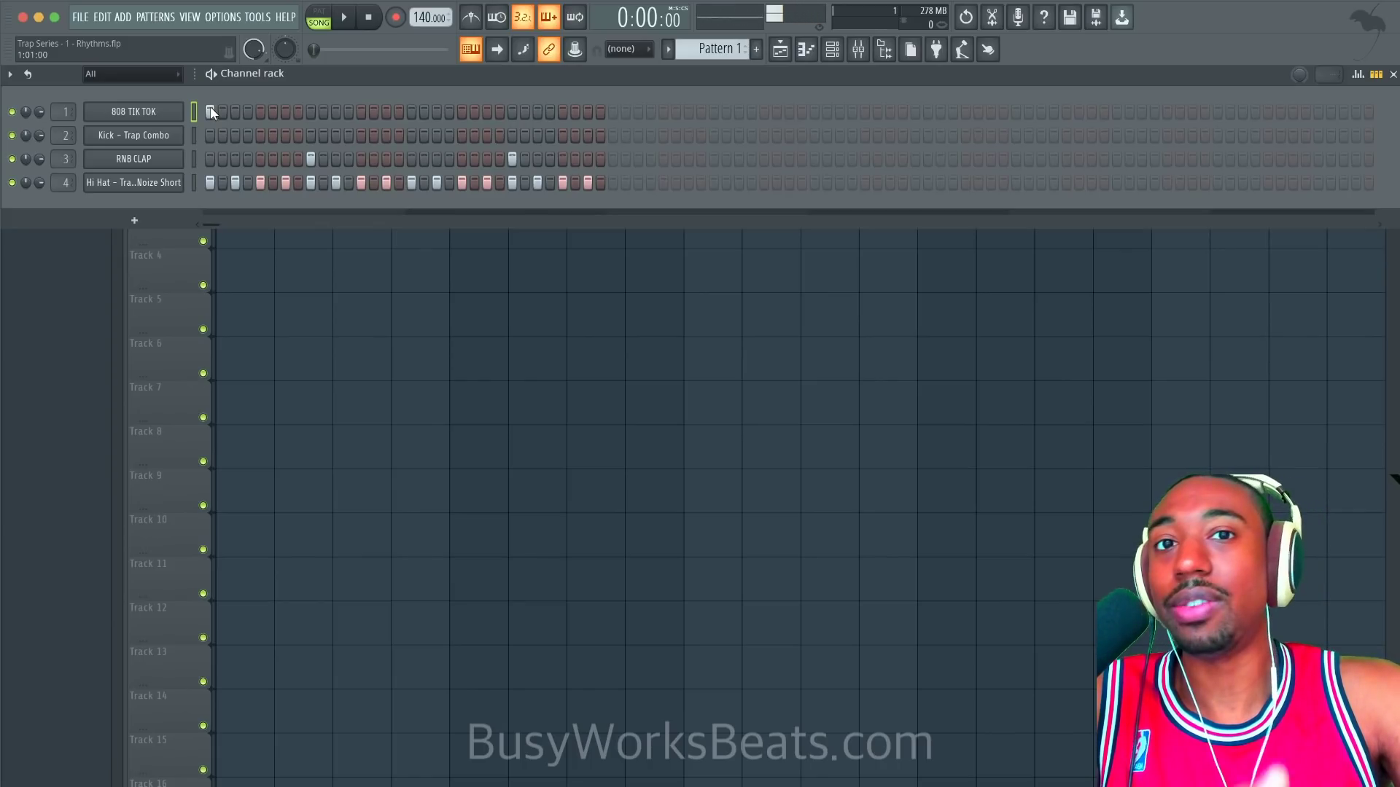
Step: Try filling every remaining step of the 808 TIK TOK channel across both bars and listen to the result
left_click_drag(229, 111, 594, 111)
right_click(178, 105)
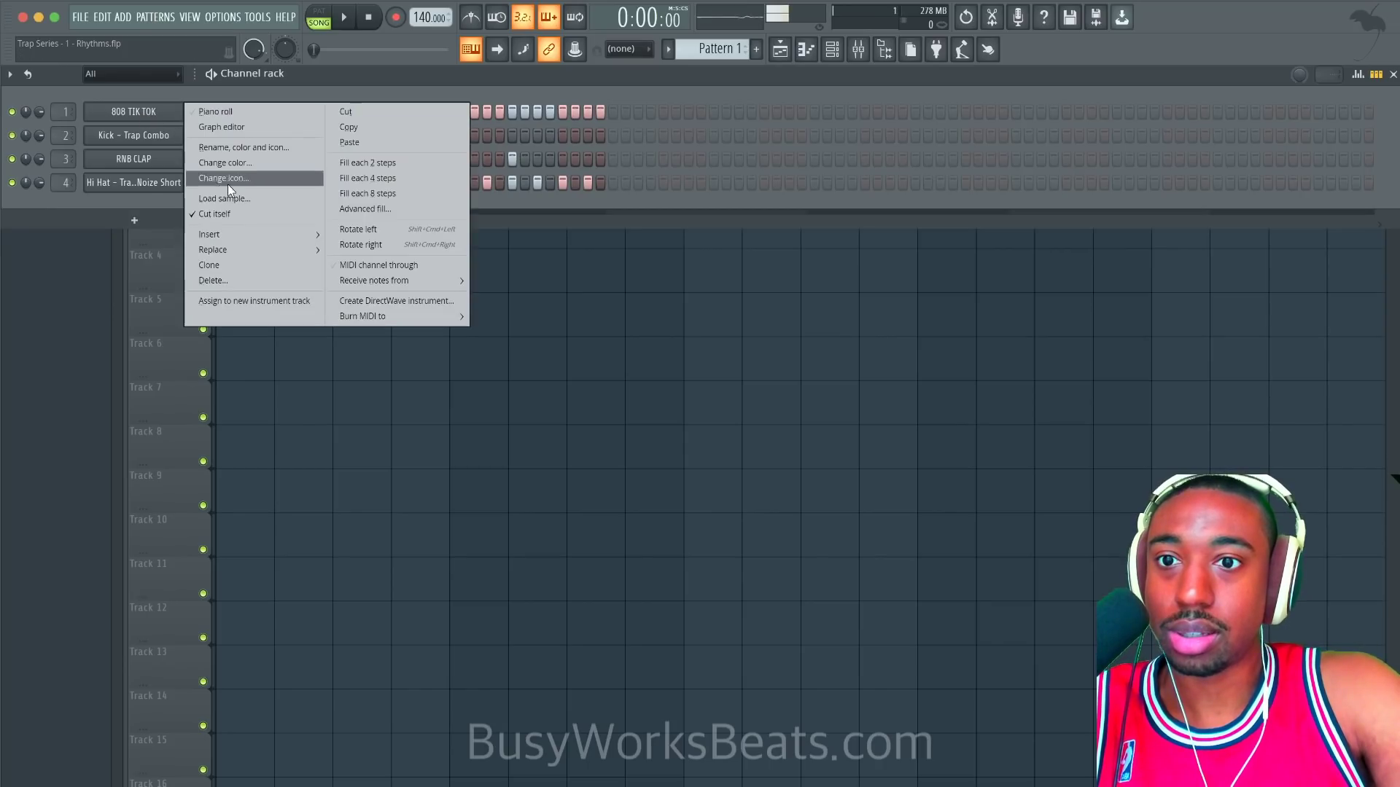
left_click(146, 203)
key("space")
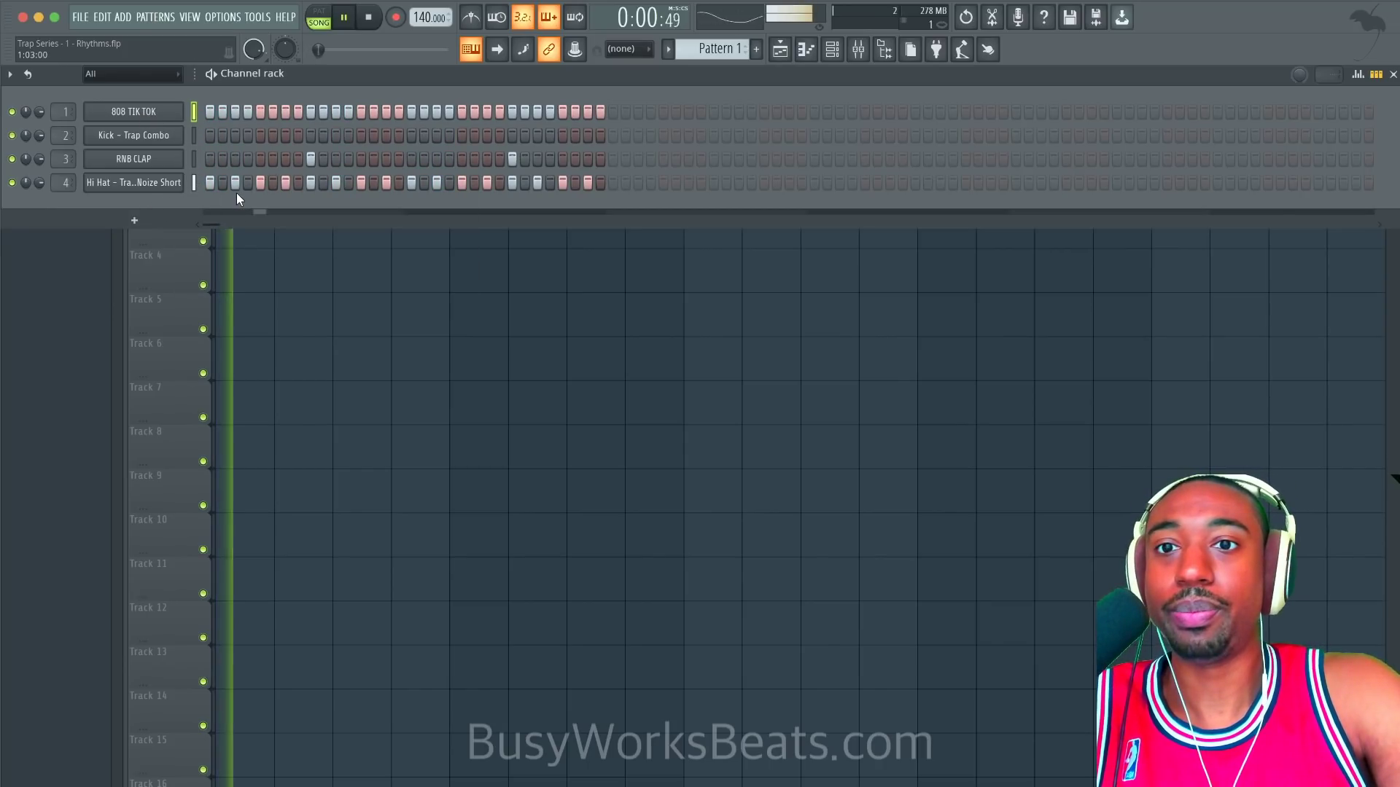
key("space")
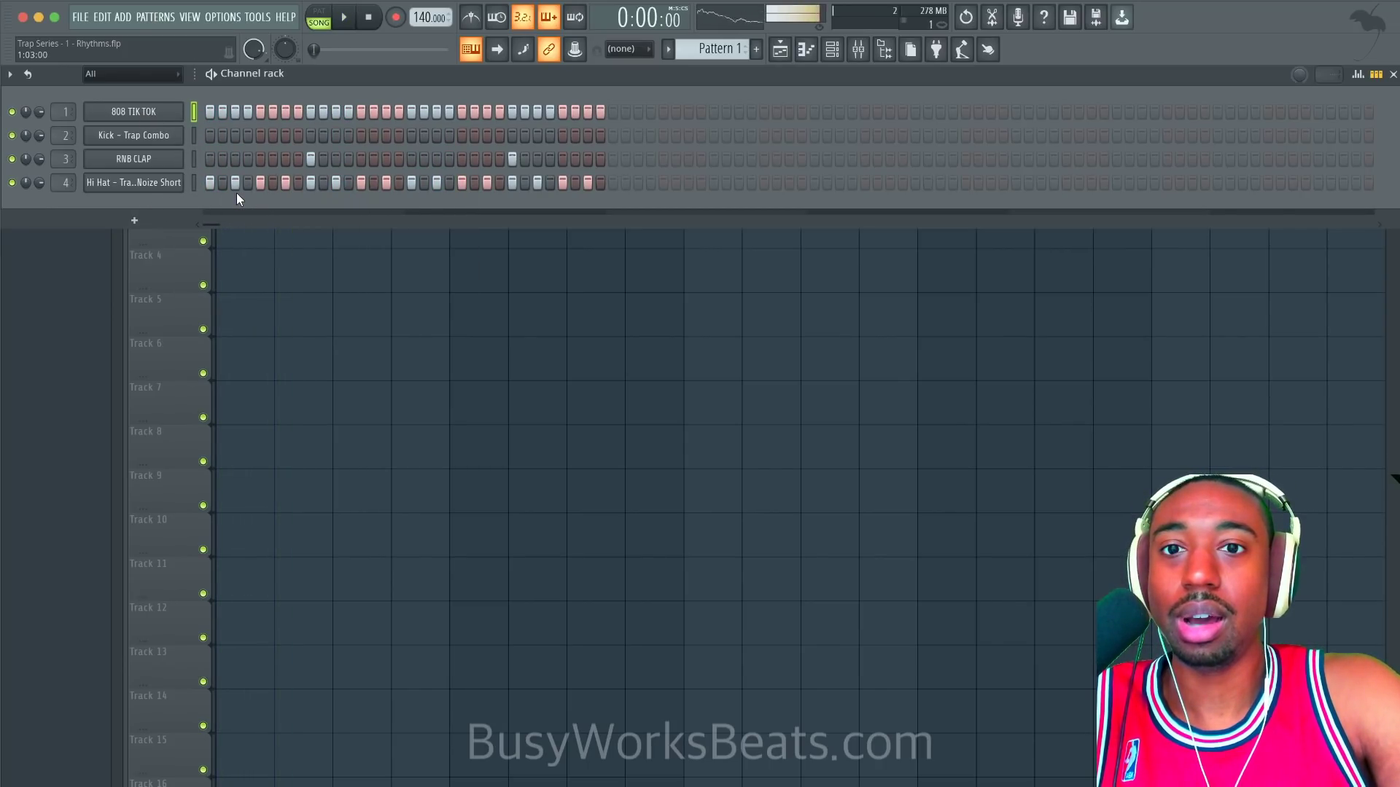
key("space")
key("space")
Step: Try filling every step of the hi-hat channel across both bars and listen to the result
left_click(212, 180)
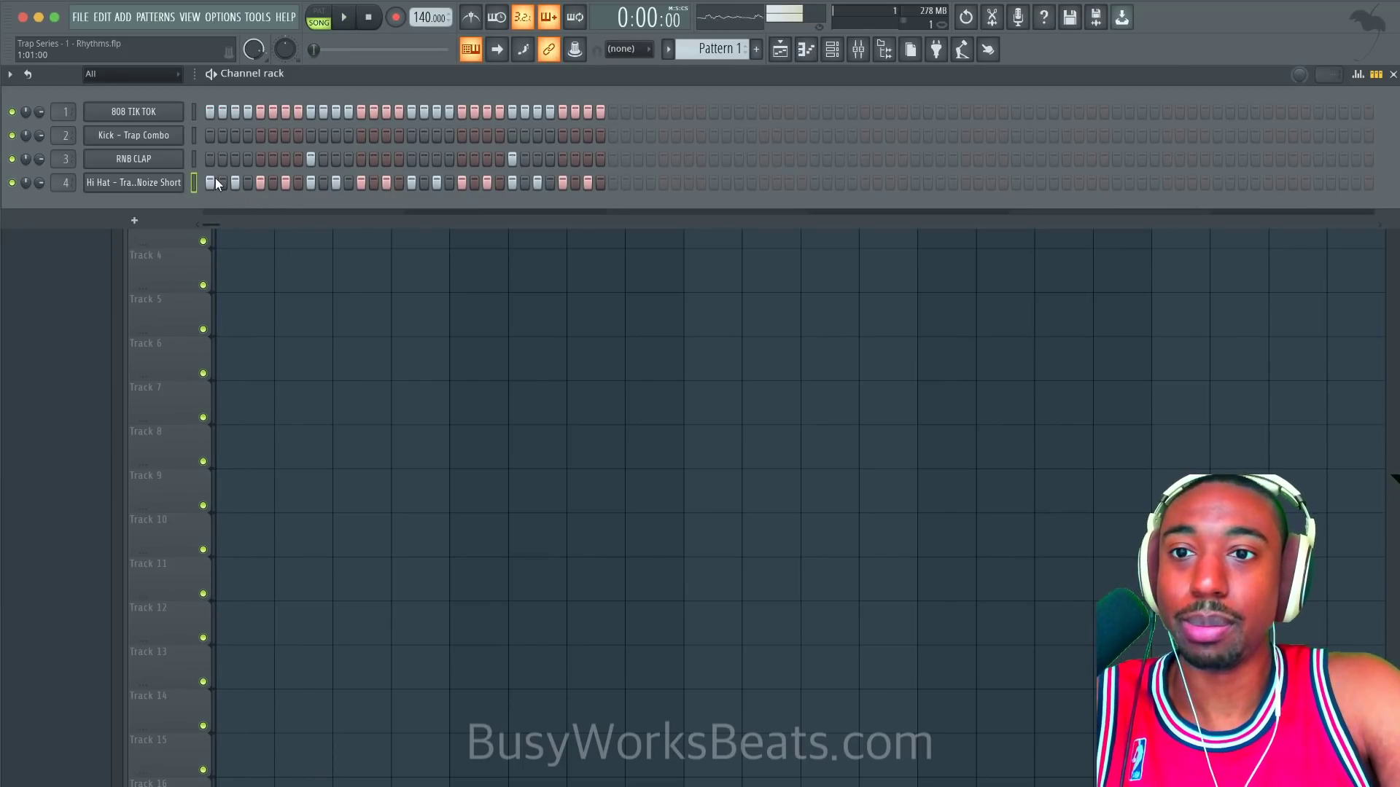
left_click_drag(214, 181, 601, 182)
key("space")
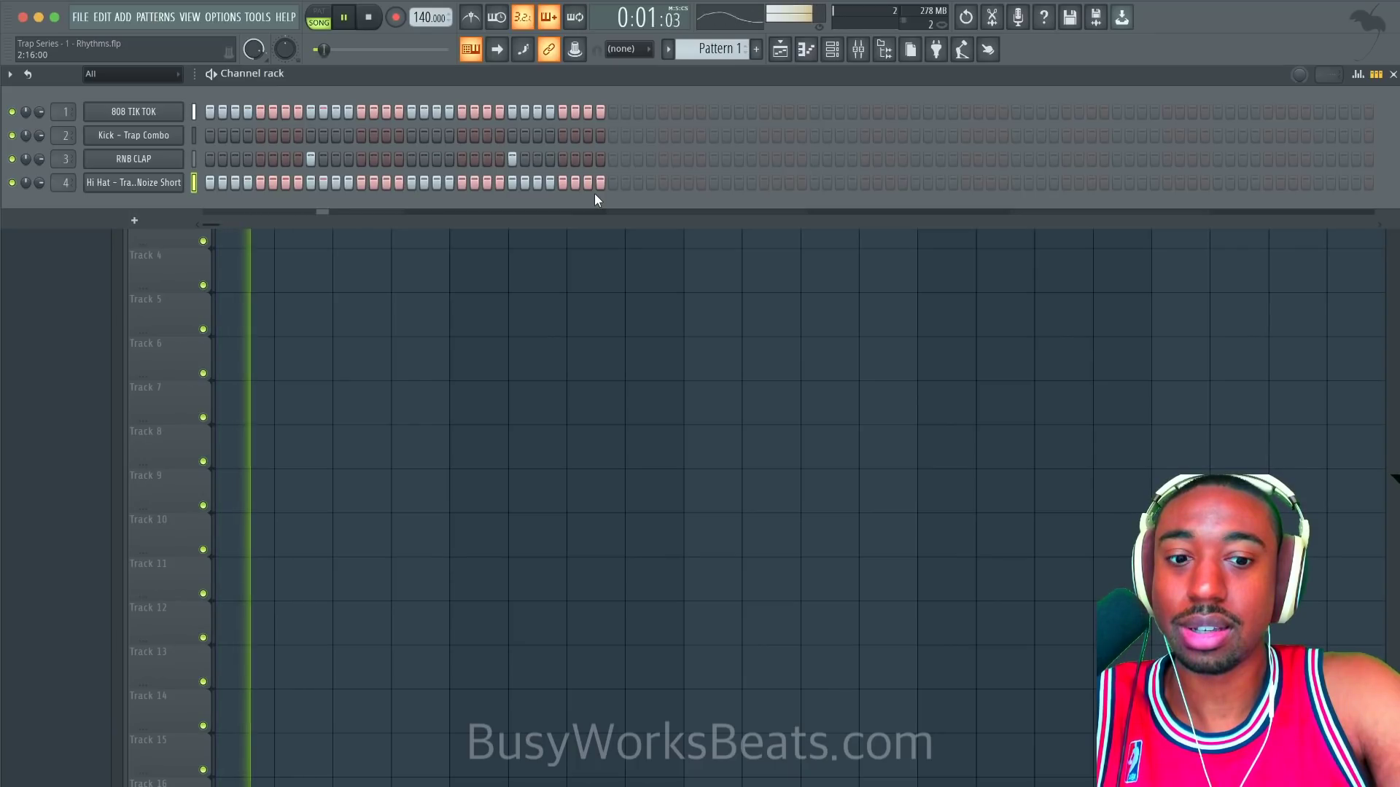
key("space")
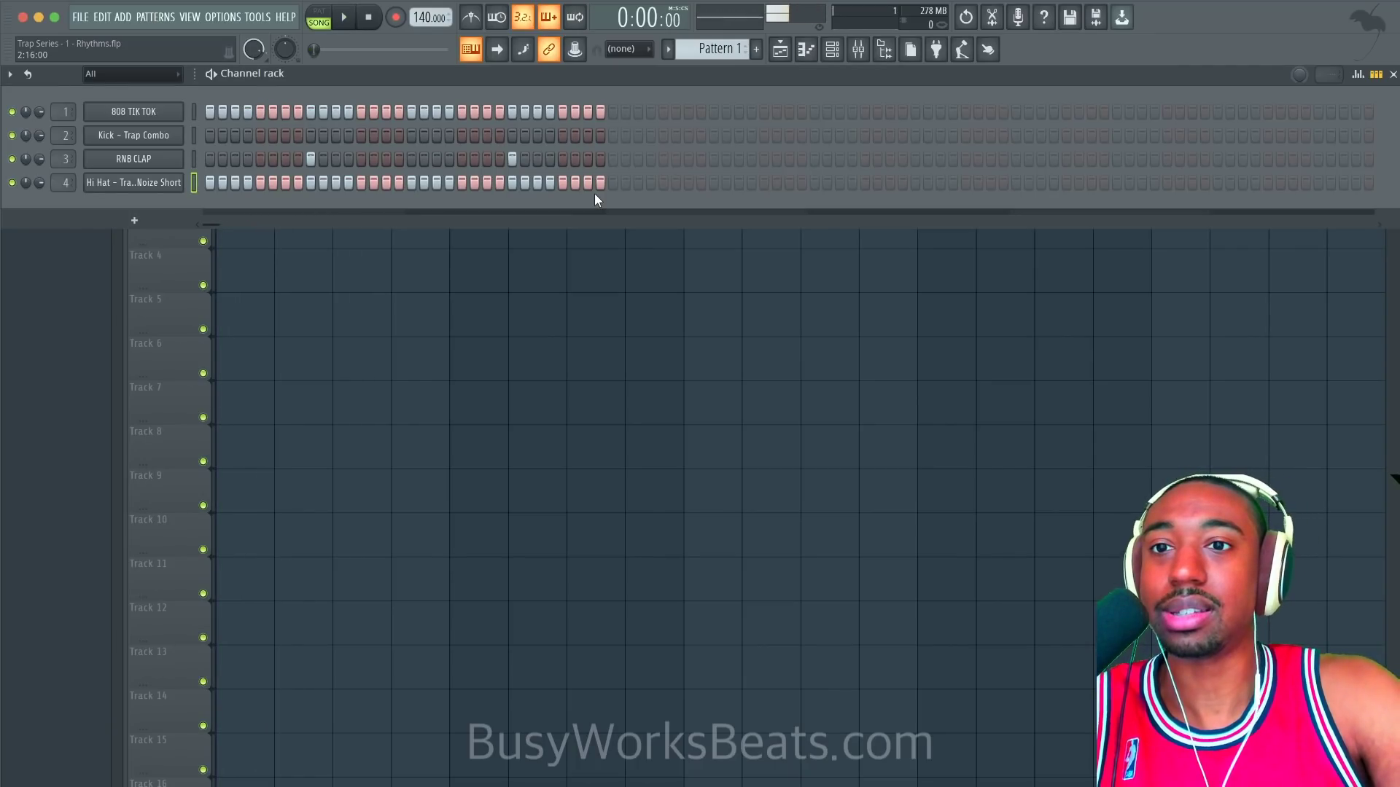
Step: Undo the full hi-hat and 808 fills, keeping the 808 TIK TOK hit on step 1
key("super+z")
left_click(193, 110)
key("super+z")
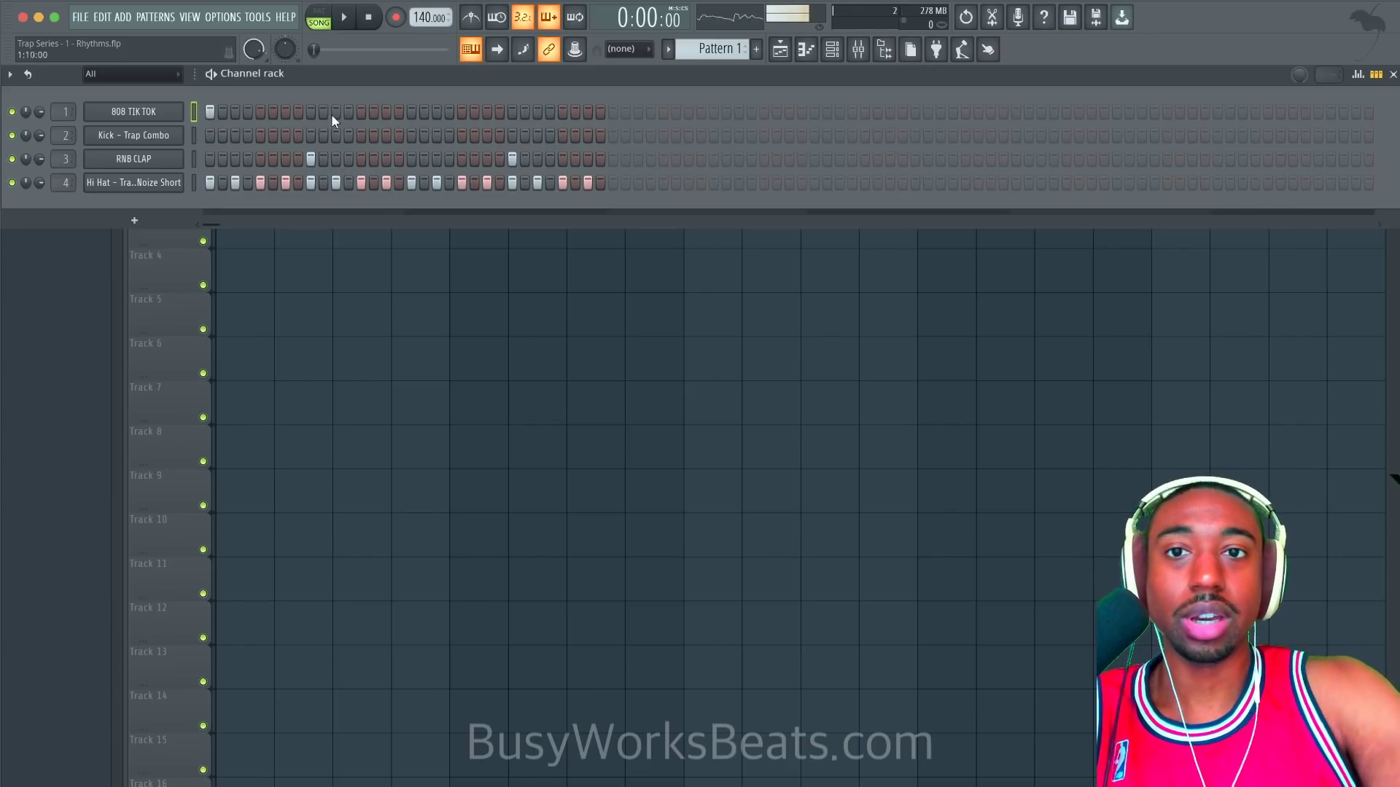
Step: Turn on the metronome, set the tempo to 160 BPM and play the pattern with 808 TIK TOK hits added on steps 7 and 13
left_click(470, 17)
scroll(423, 12, "up", 10)
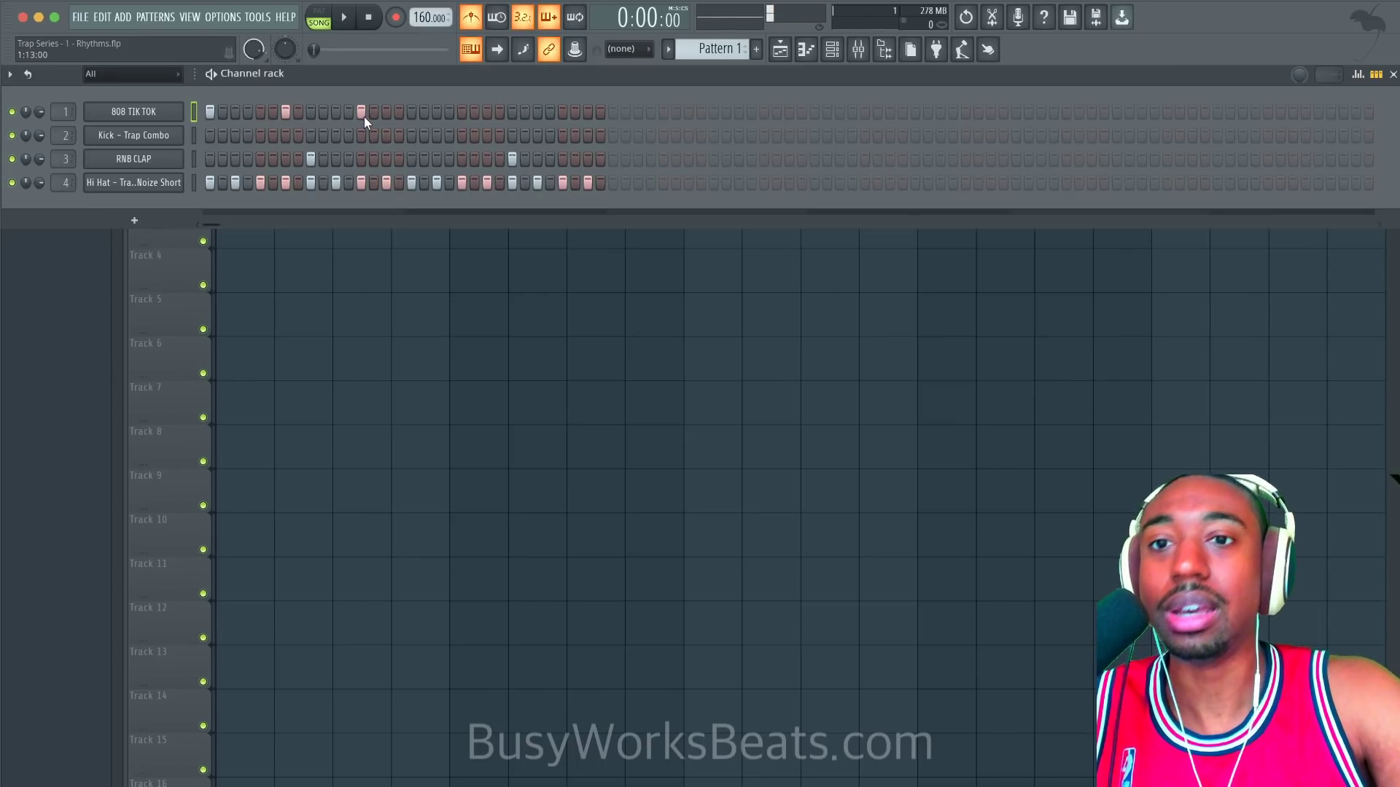
key("space")
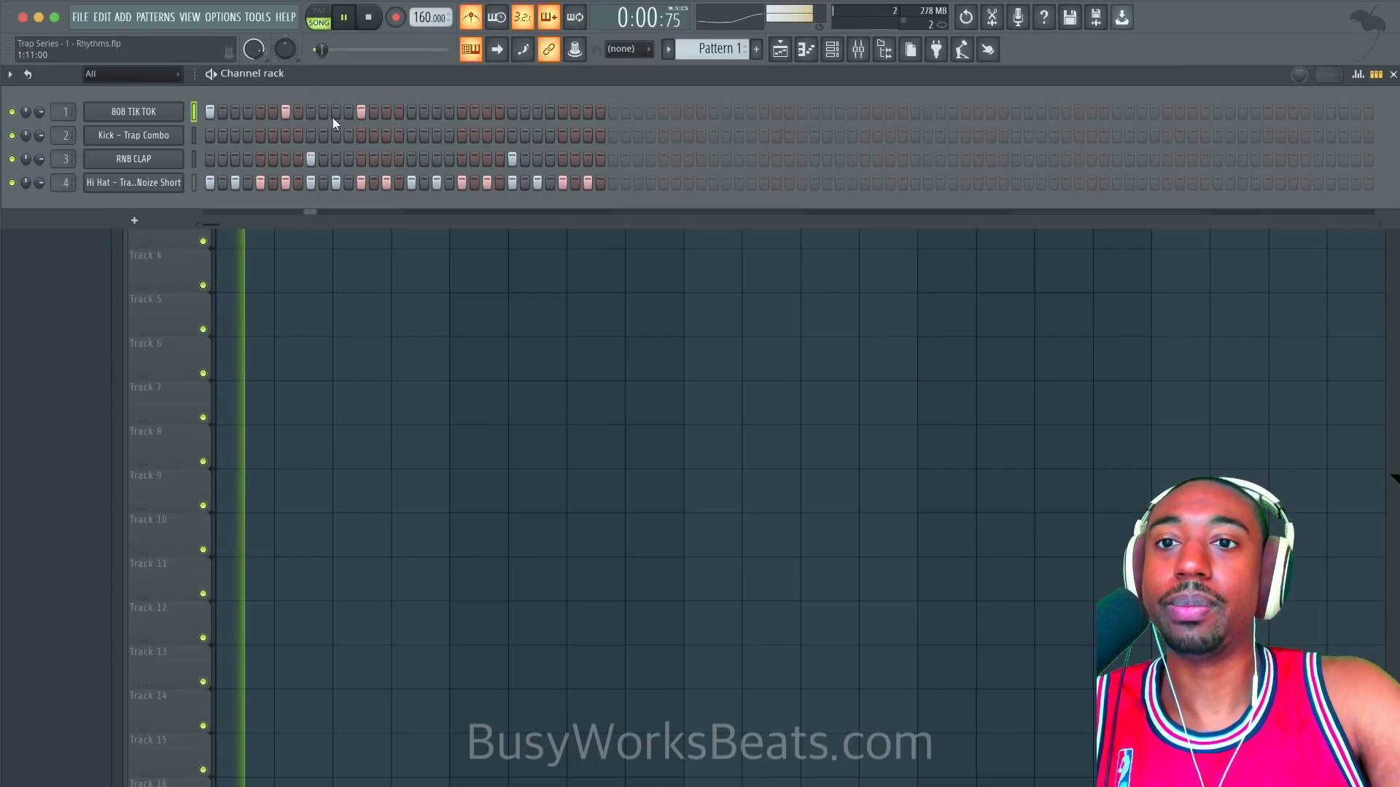
key("space")
Step: Add 808 TIK TOK hits on steps 21 and 27, try one on step 31 and remove it, and turn off the metronome
left_click(462, 111)
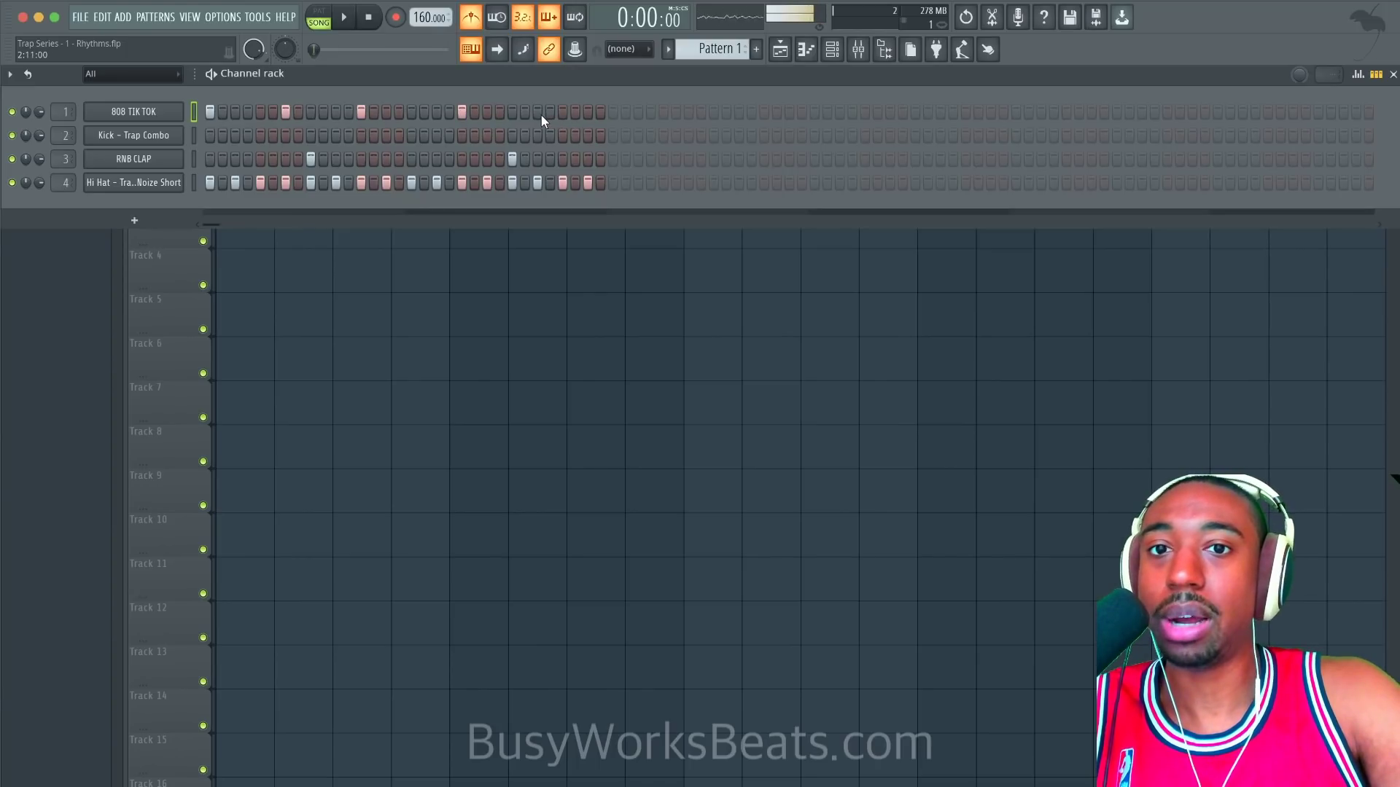
left_click(588, 113)
key("space")
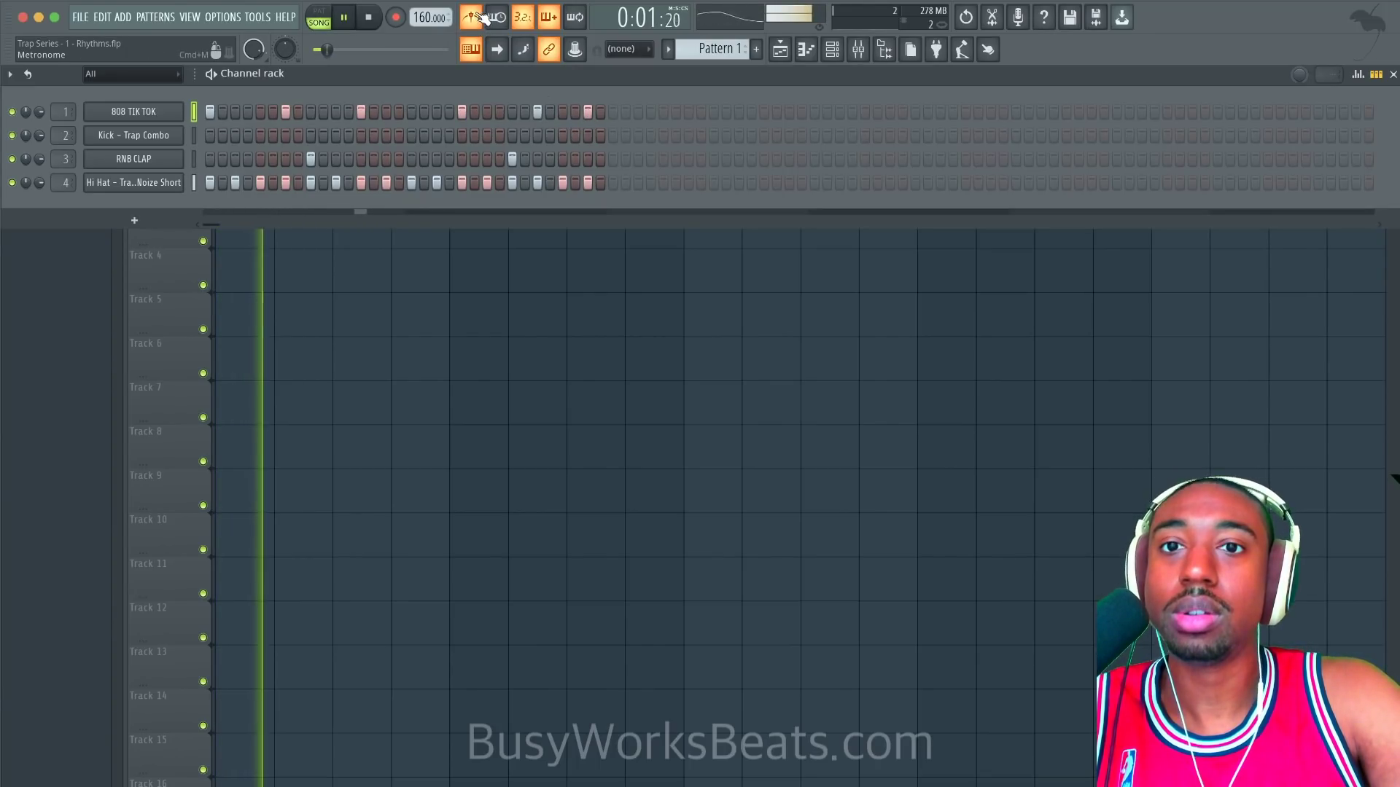
key("space")
key("space")
left_click(588, 113)
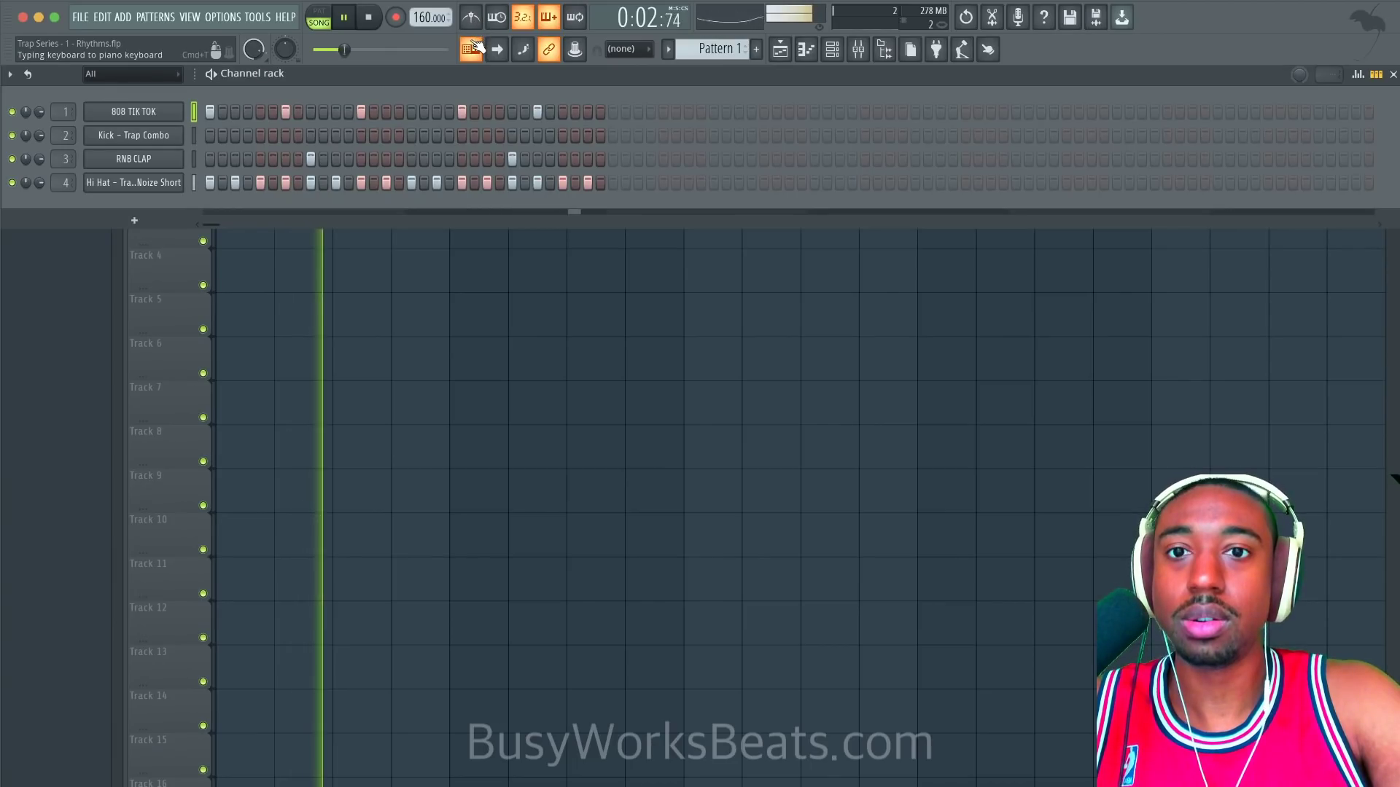
key("space")
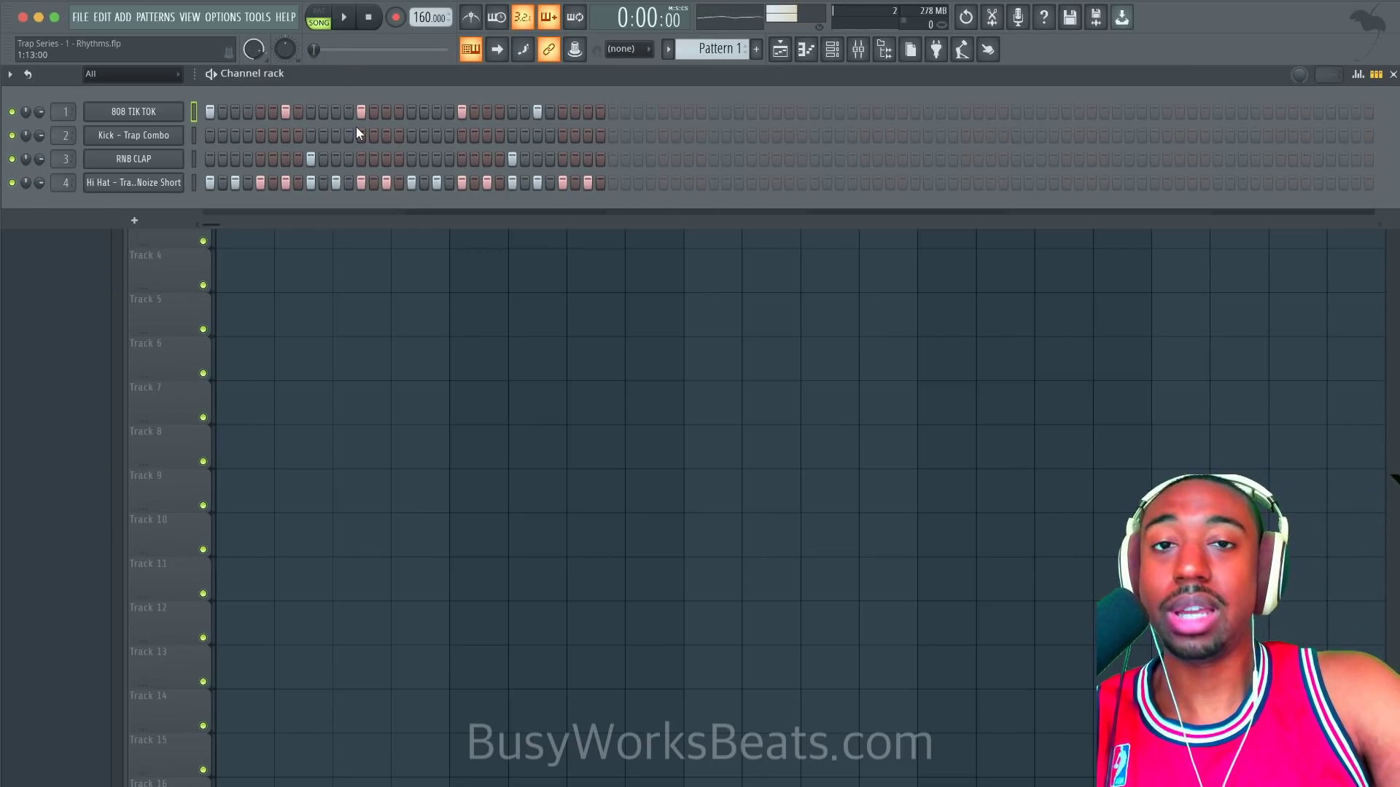
Step: Play the two-bar pattern several times to hear how the 808 hits sit against the claps
key("space")
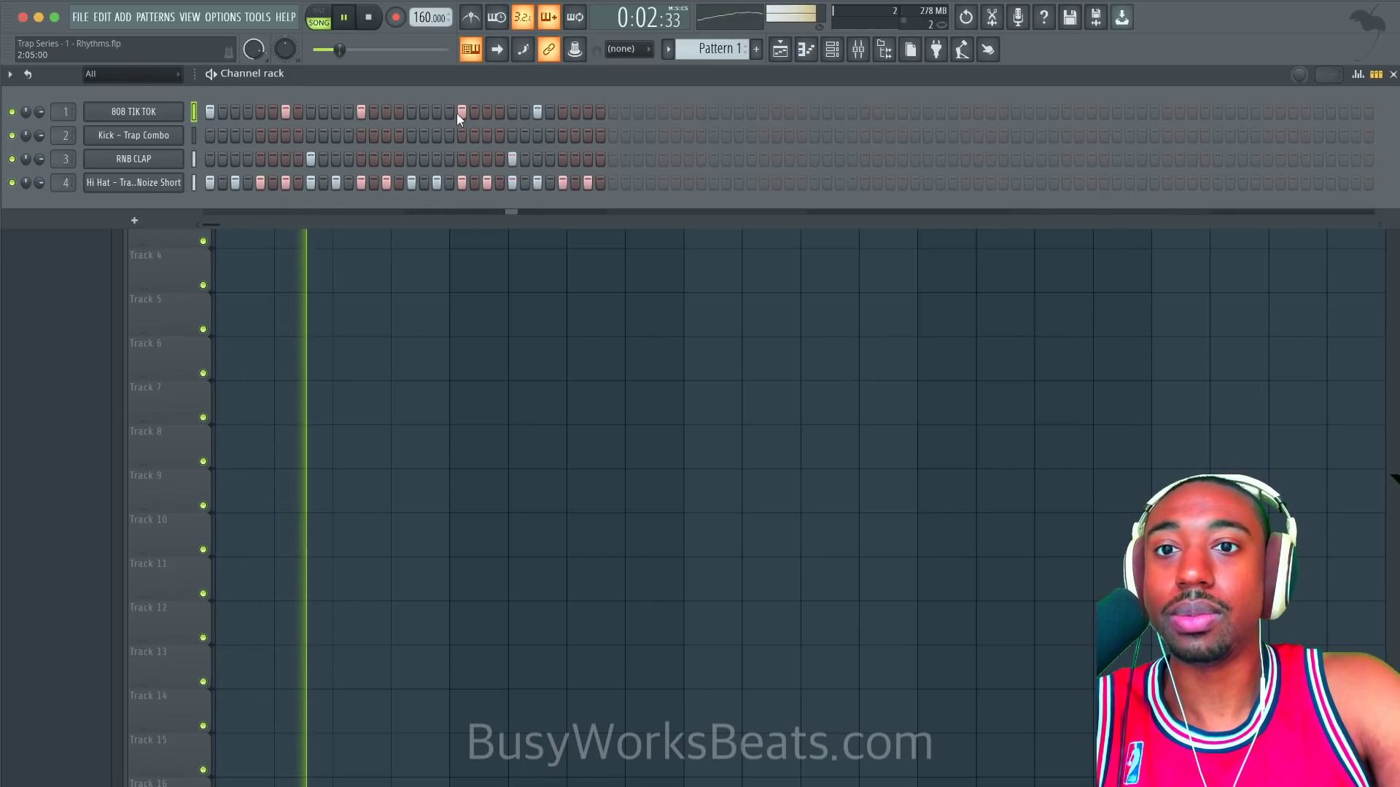
key("space")
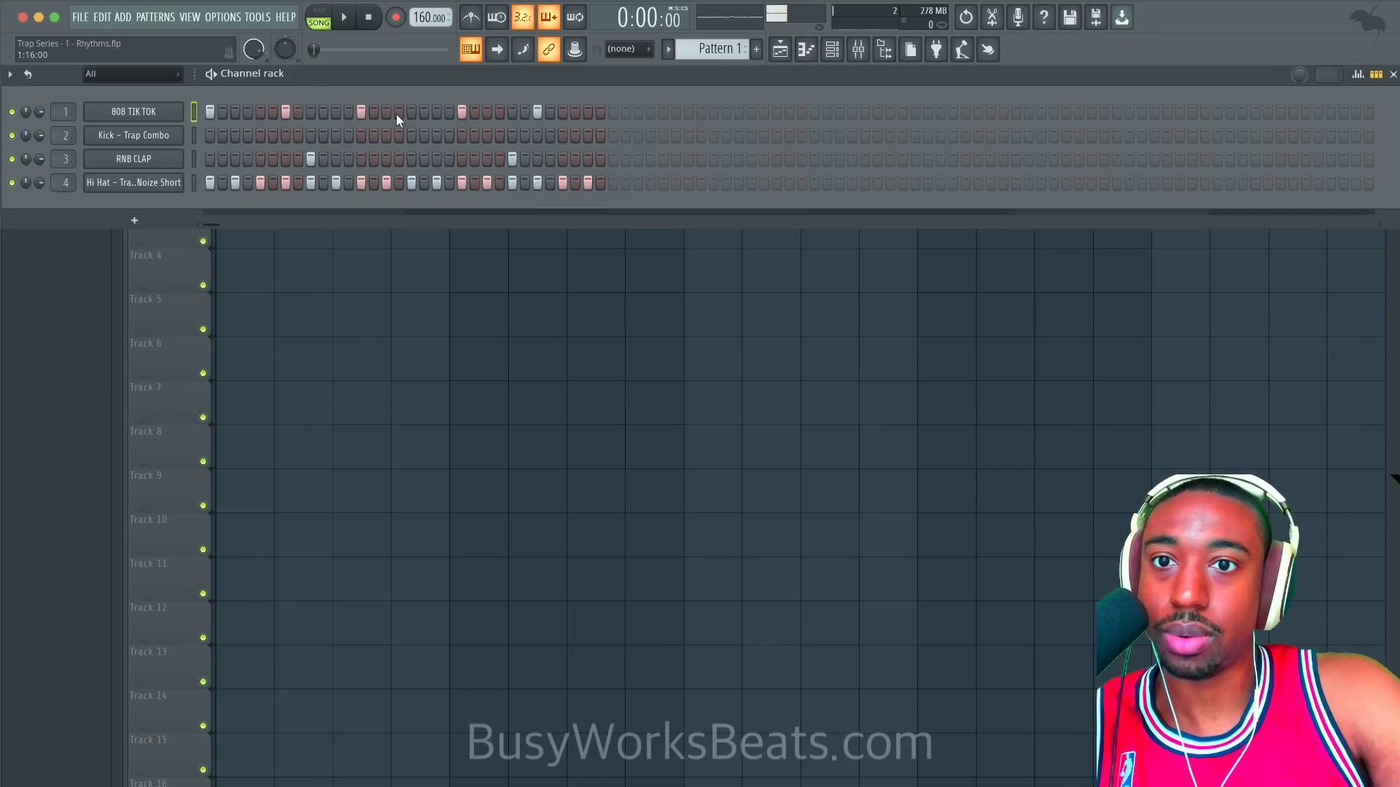
key("space")
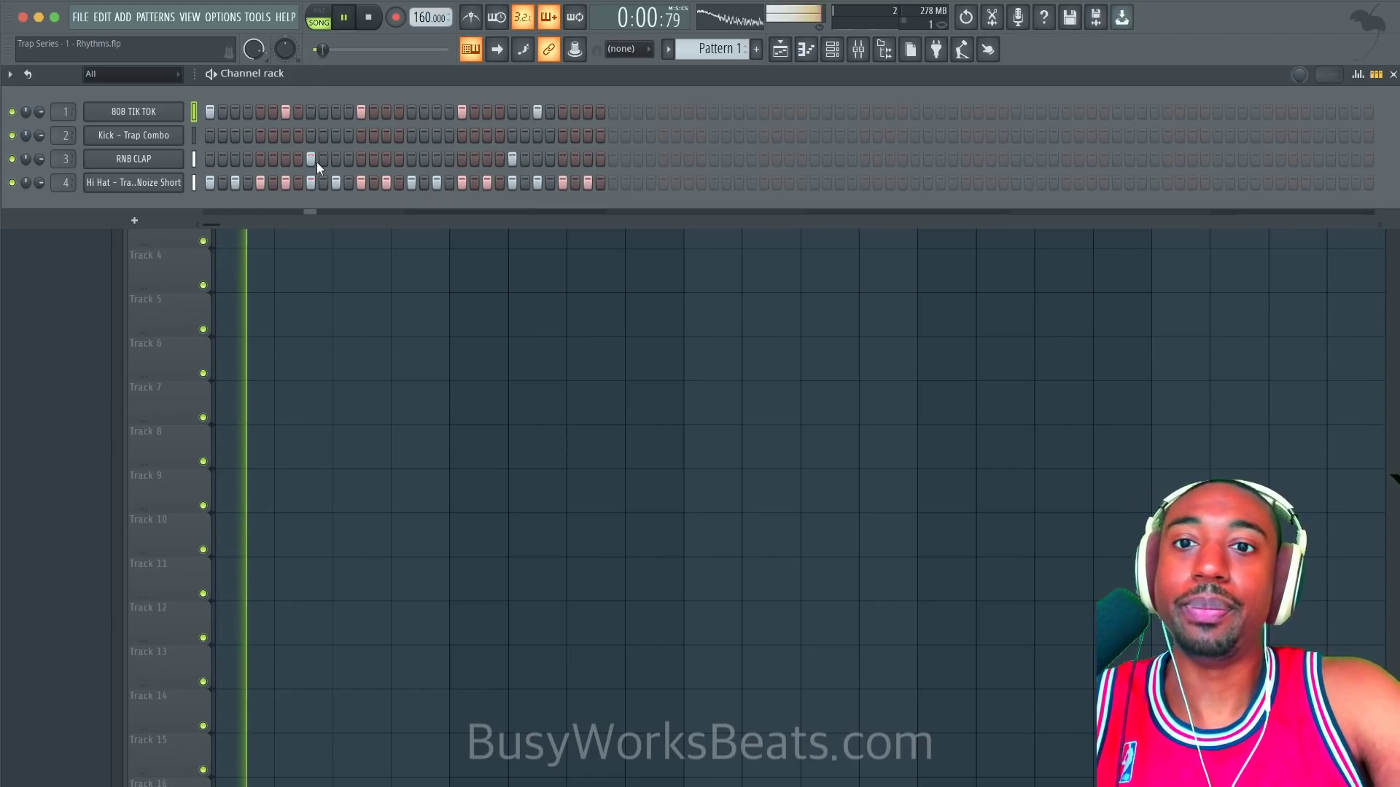
key("space")
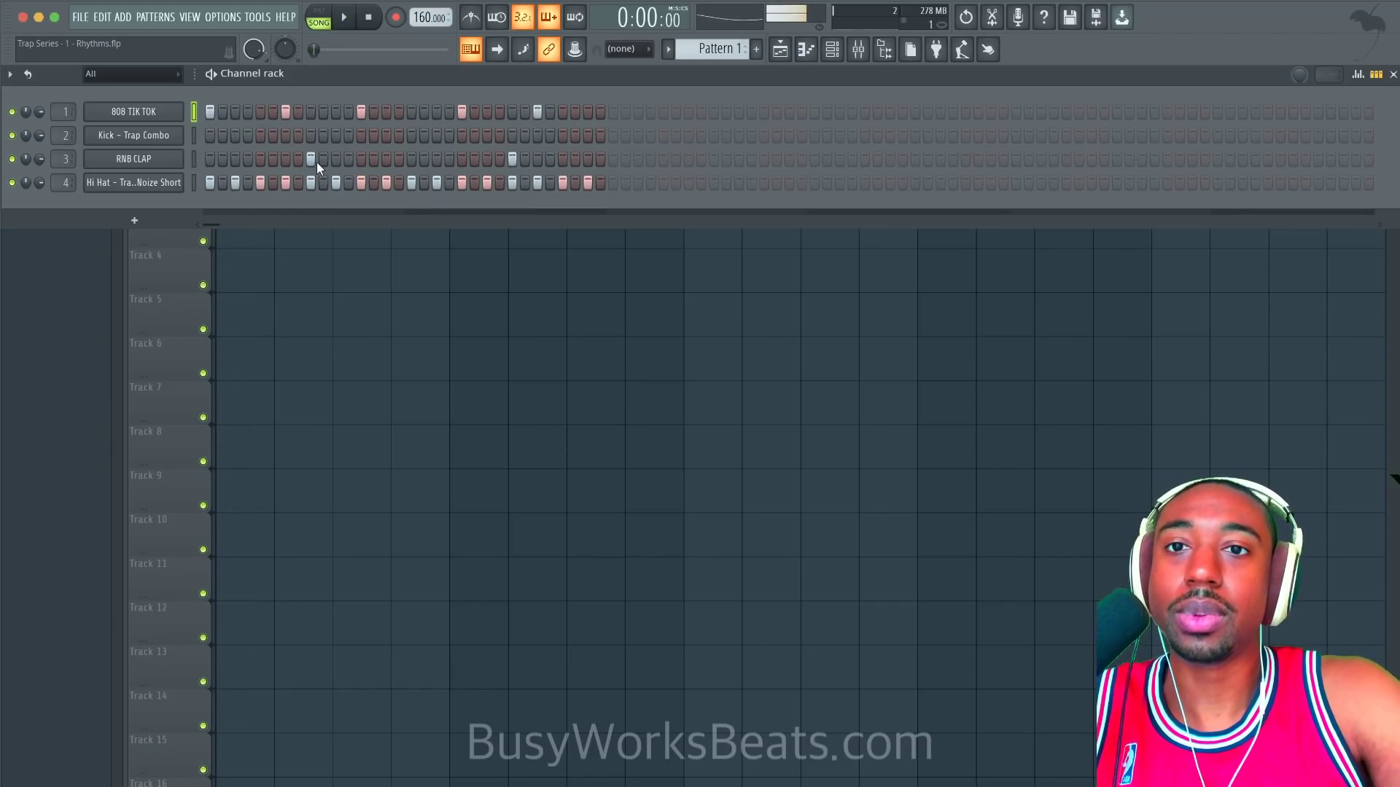
Step: Try the pattern with the metronome on and without the 808 TIK TOK hits on steps 21 and 27
left_click(471, 17)
left_click(461, 112)
left_click(537, 112)
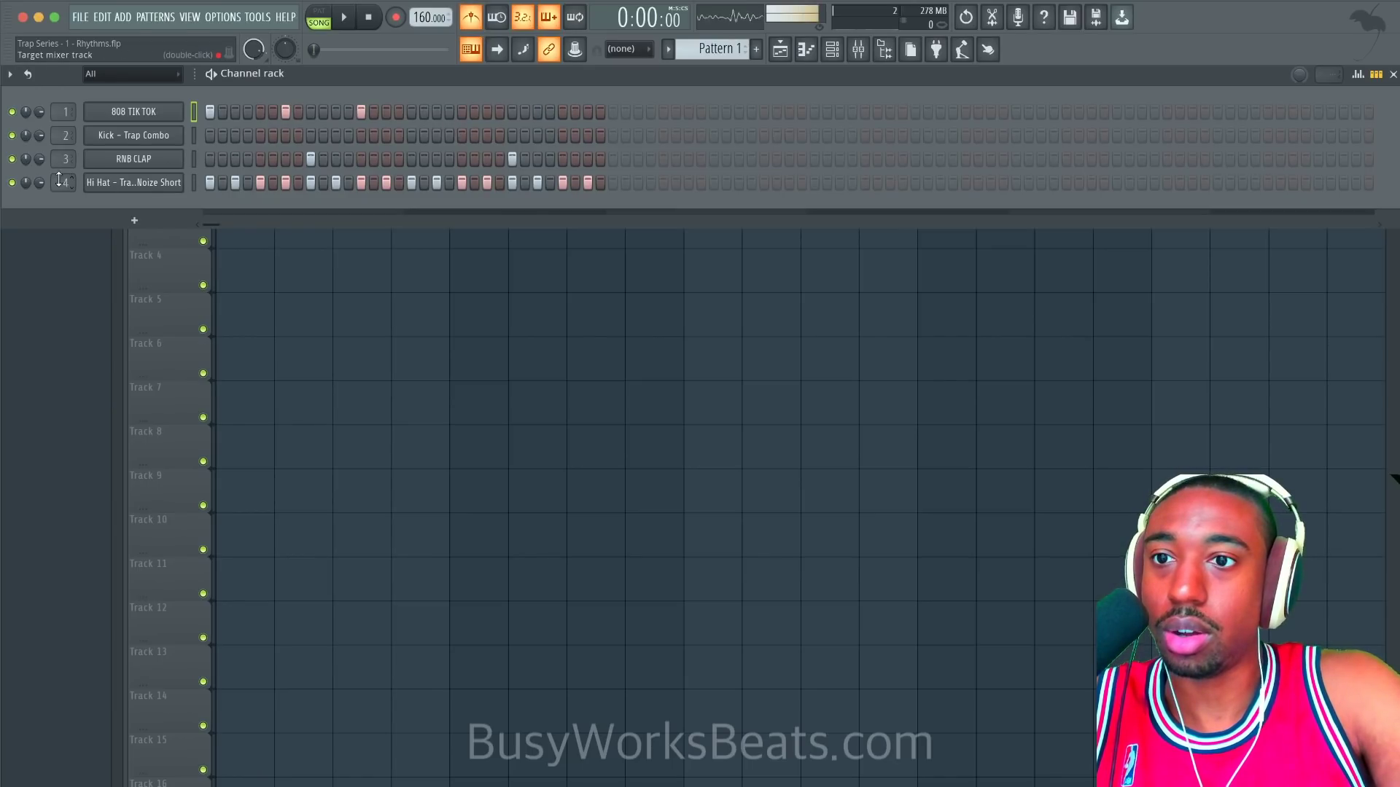
key("space")
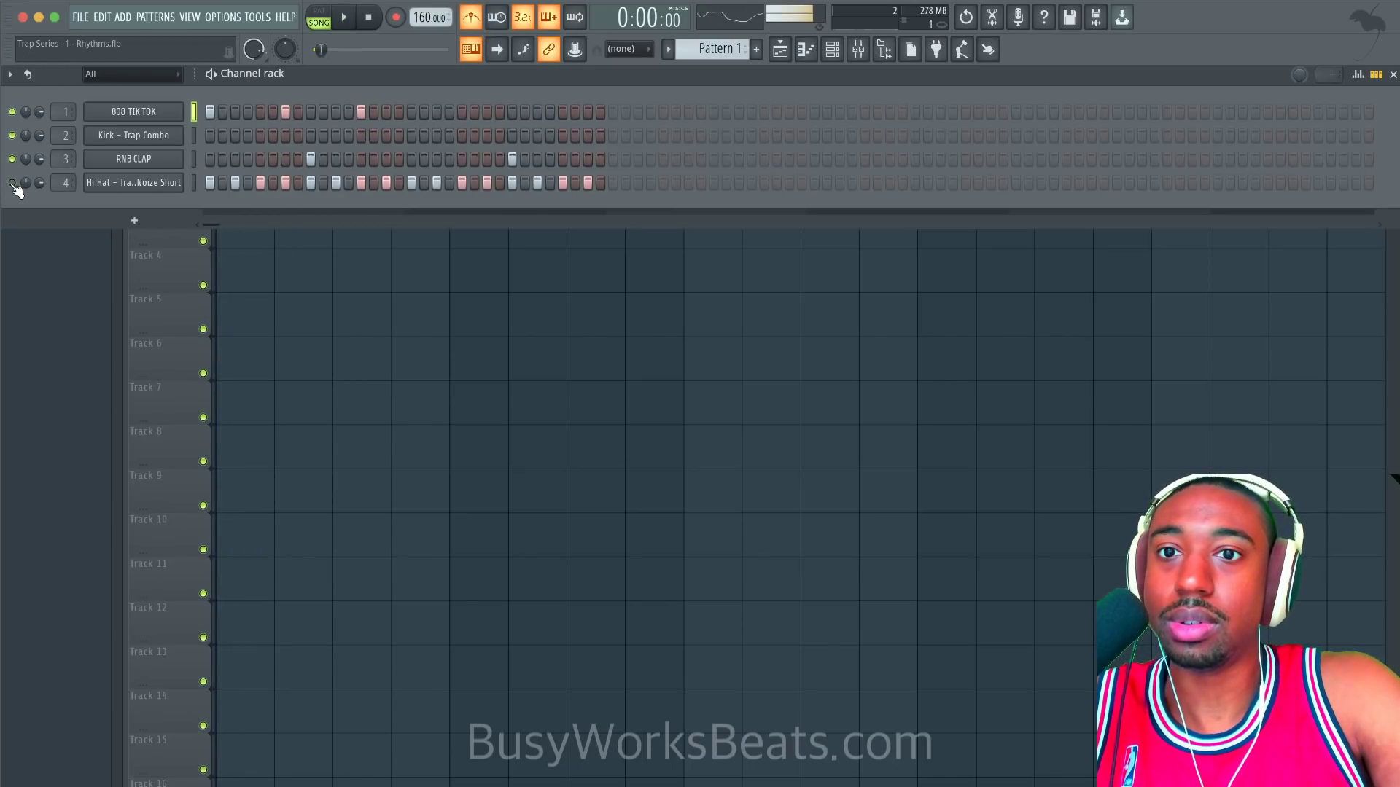
key("space")
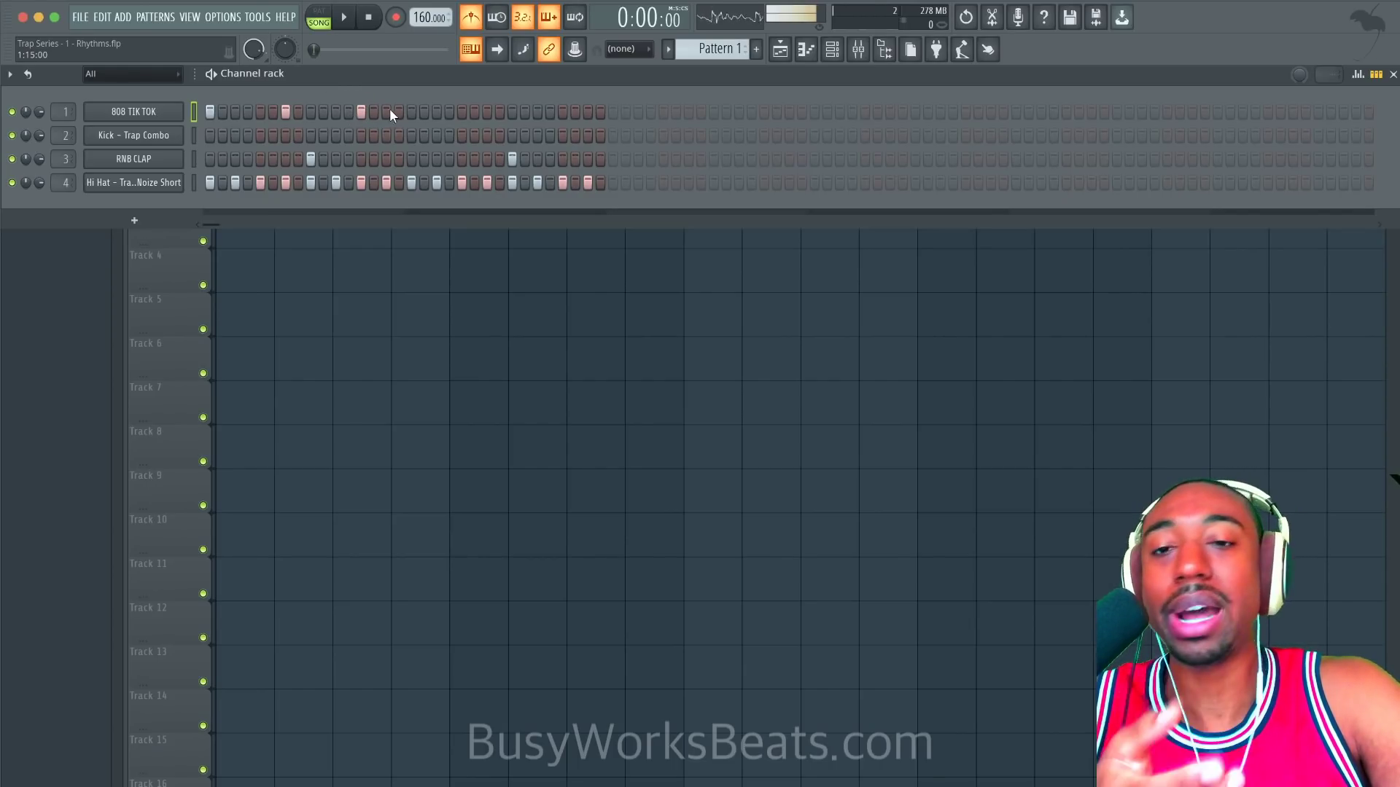
key("space")
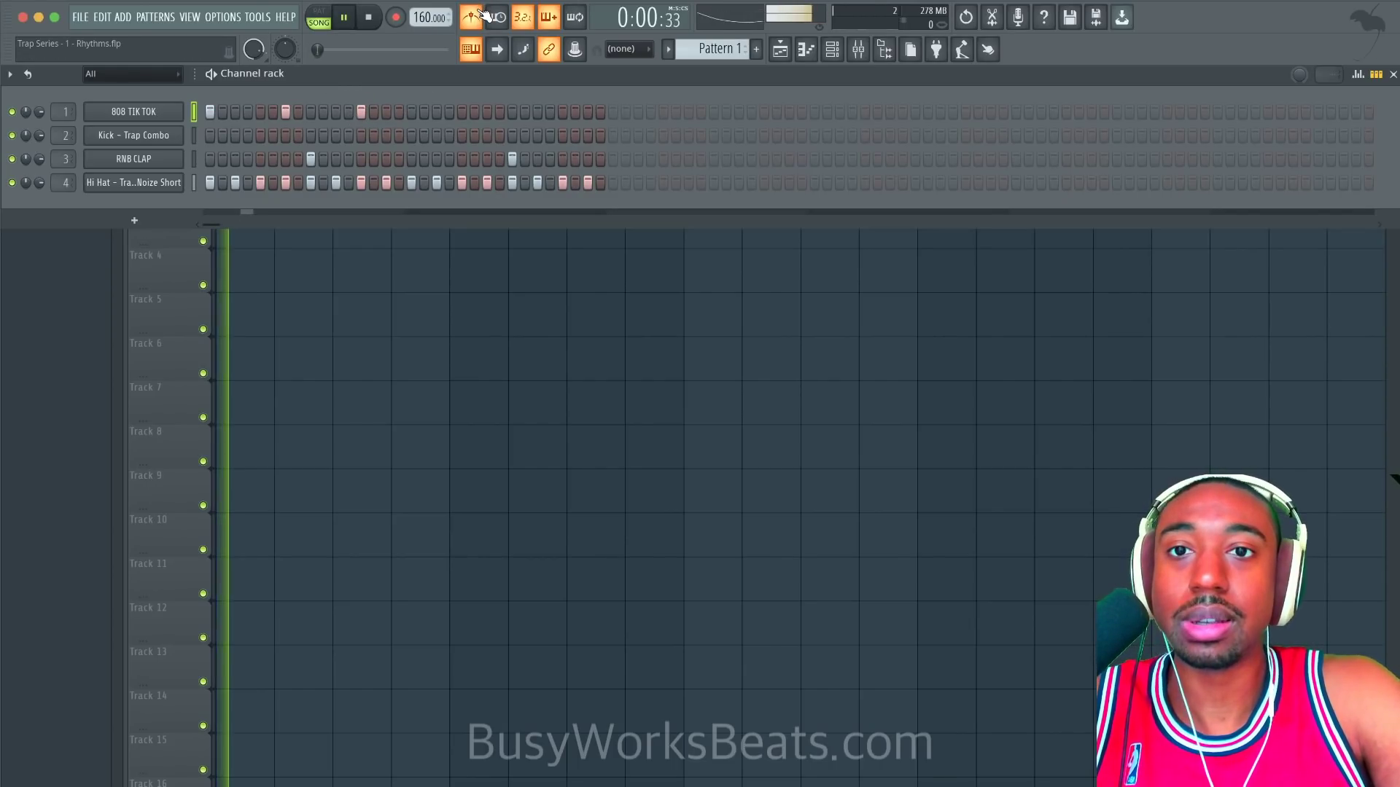
Step: Restore the 808 TIK TOK hits on steps 21 and 27 and listen with the metronome off
left_click(462, 111)
left_click(537, 112)
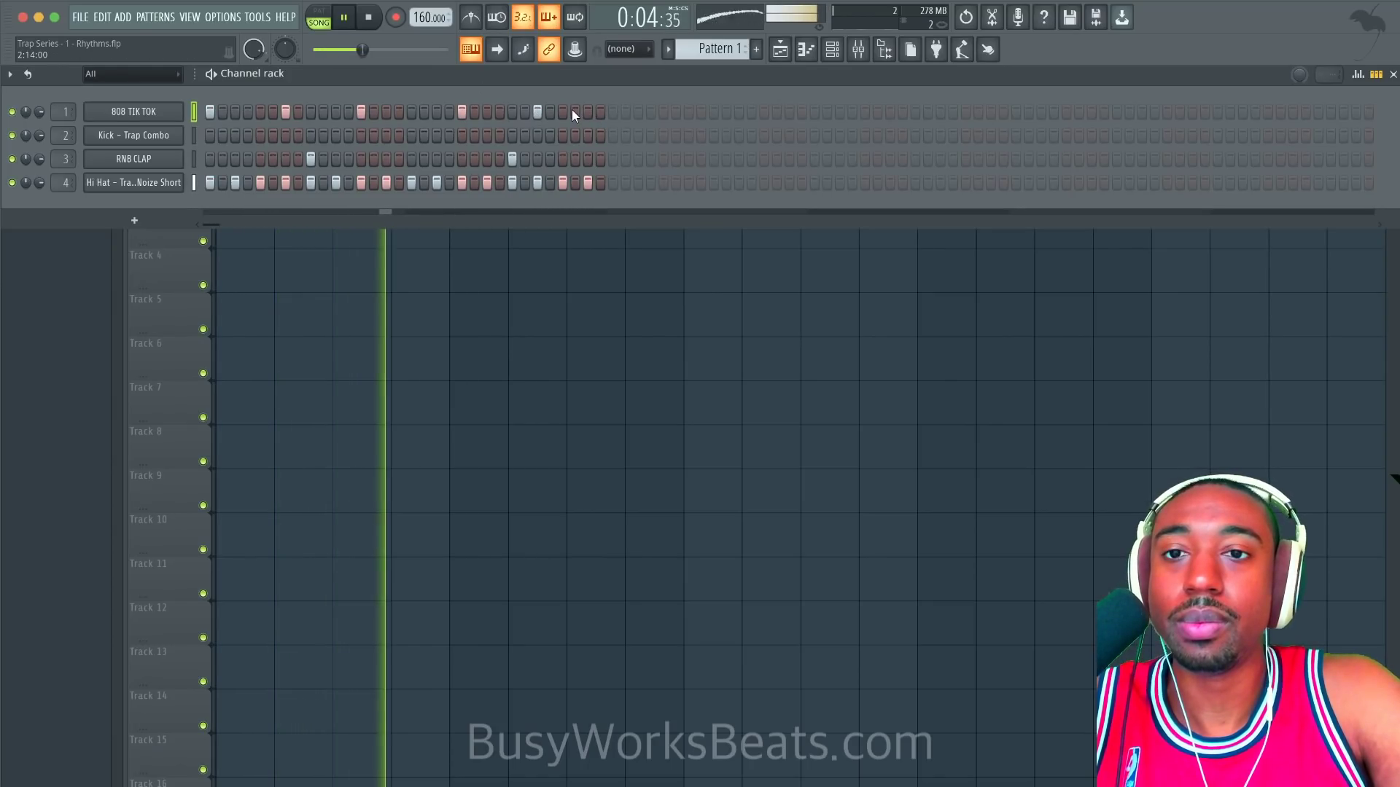
key("space")
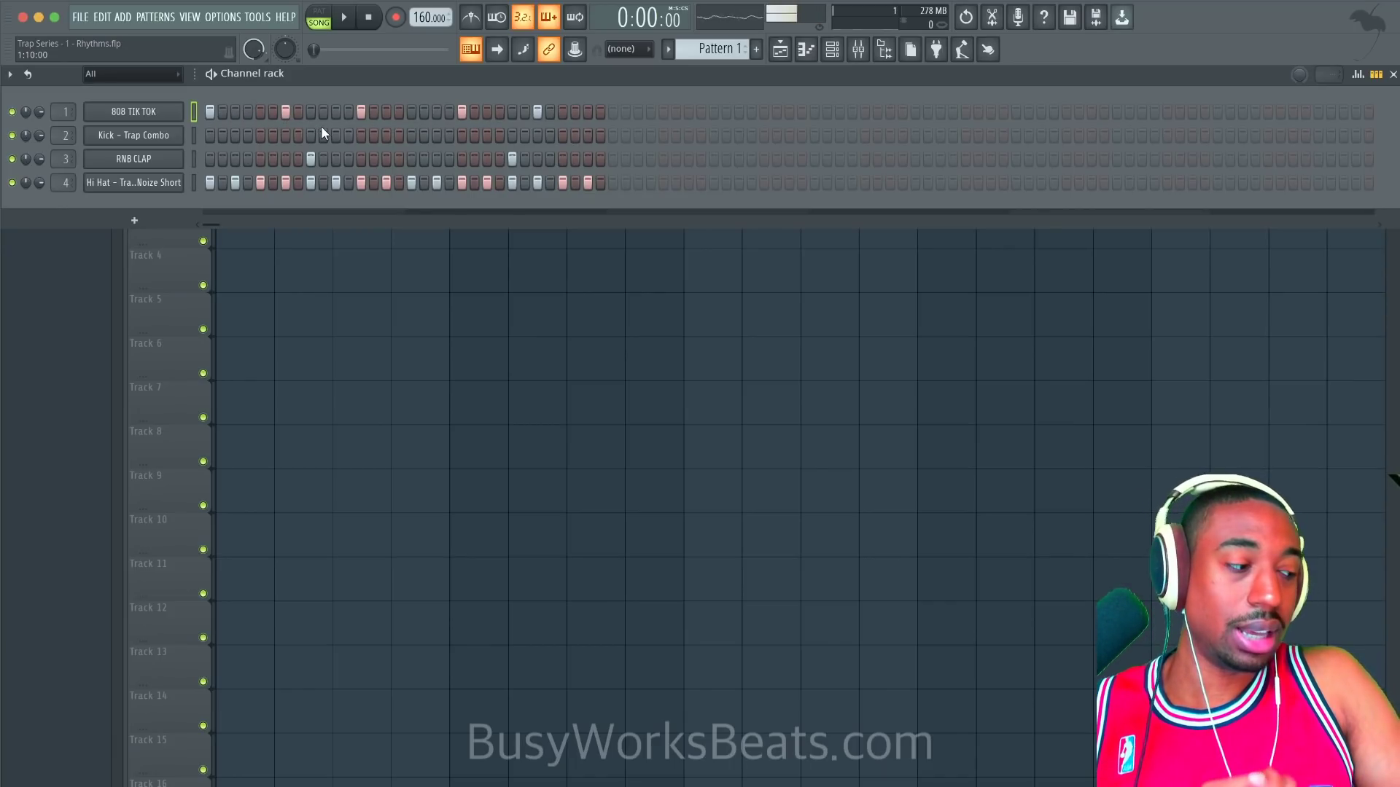
Step: Open the hi-hat channel's miscellaneous functions, try time shifts from 0:01 to 0:05 during playback, and reset the shift to 0:00
left_click(157, 184)
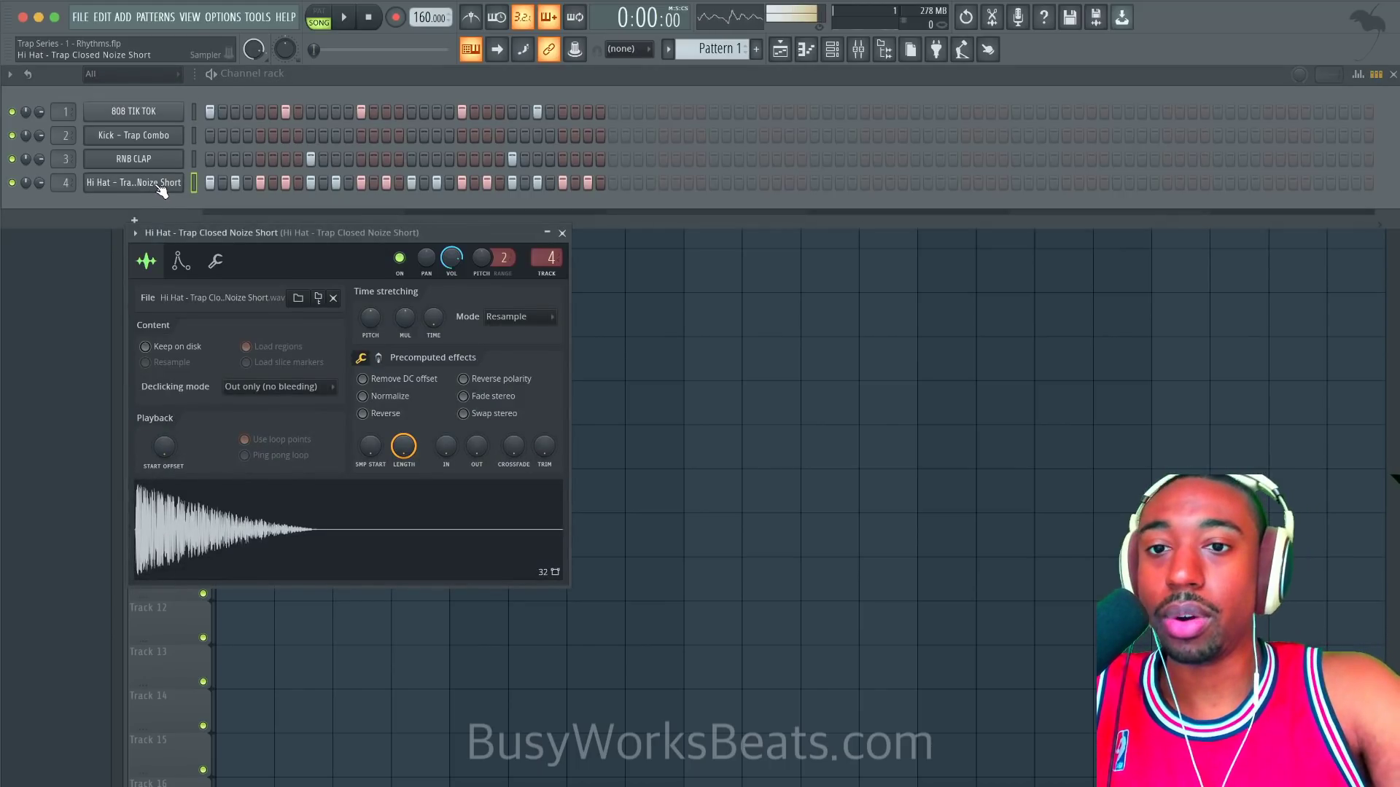
left_click(215, 261)
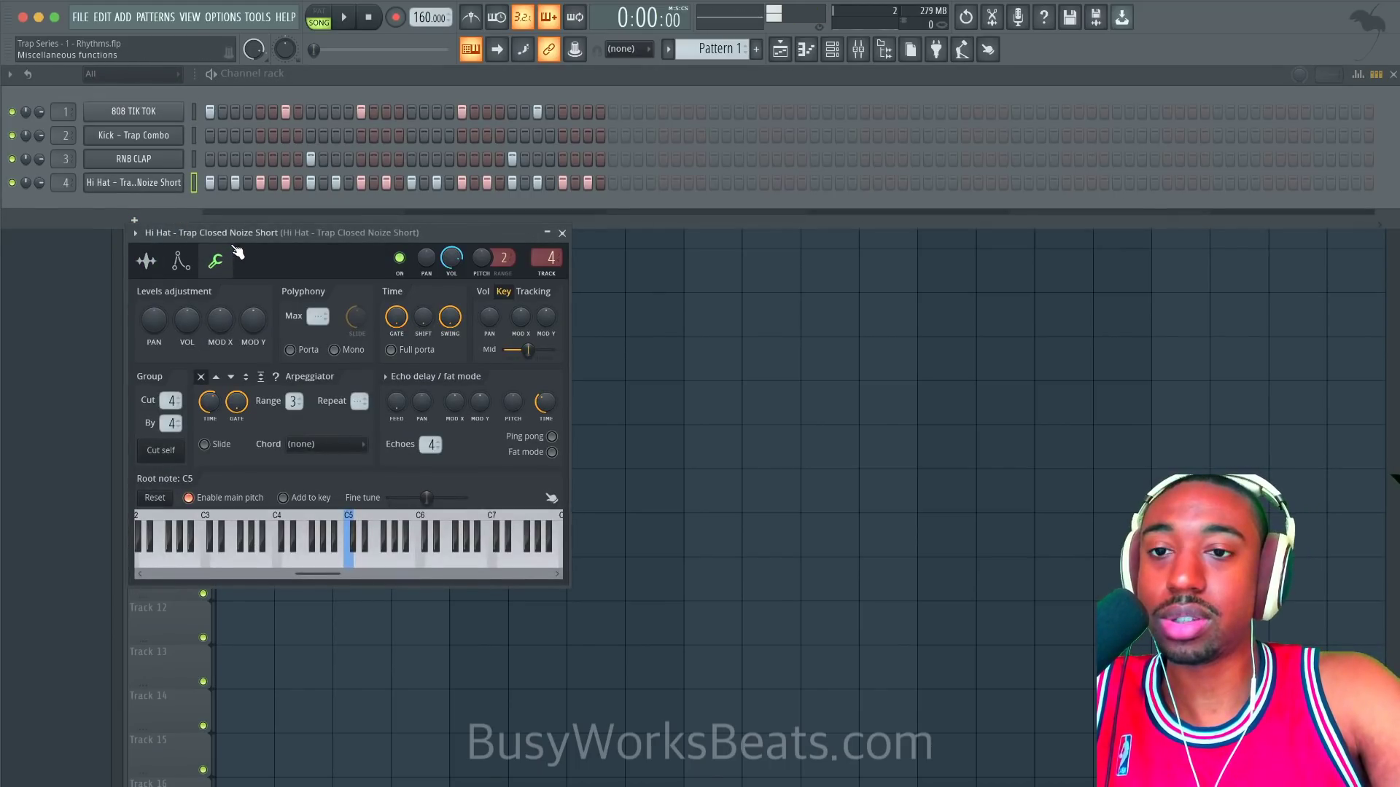
mouse_move(232, 236)
left_mouse_down()
mouse_move(246, 198)
mouse_move(246, 229)
left_mouse_up()
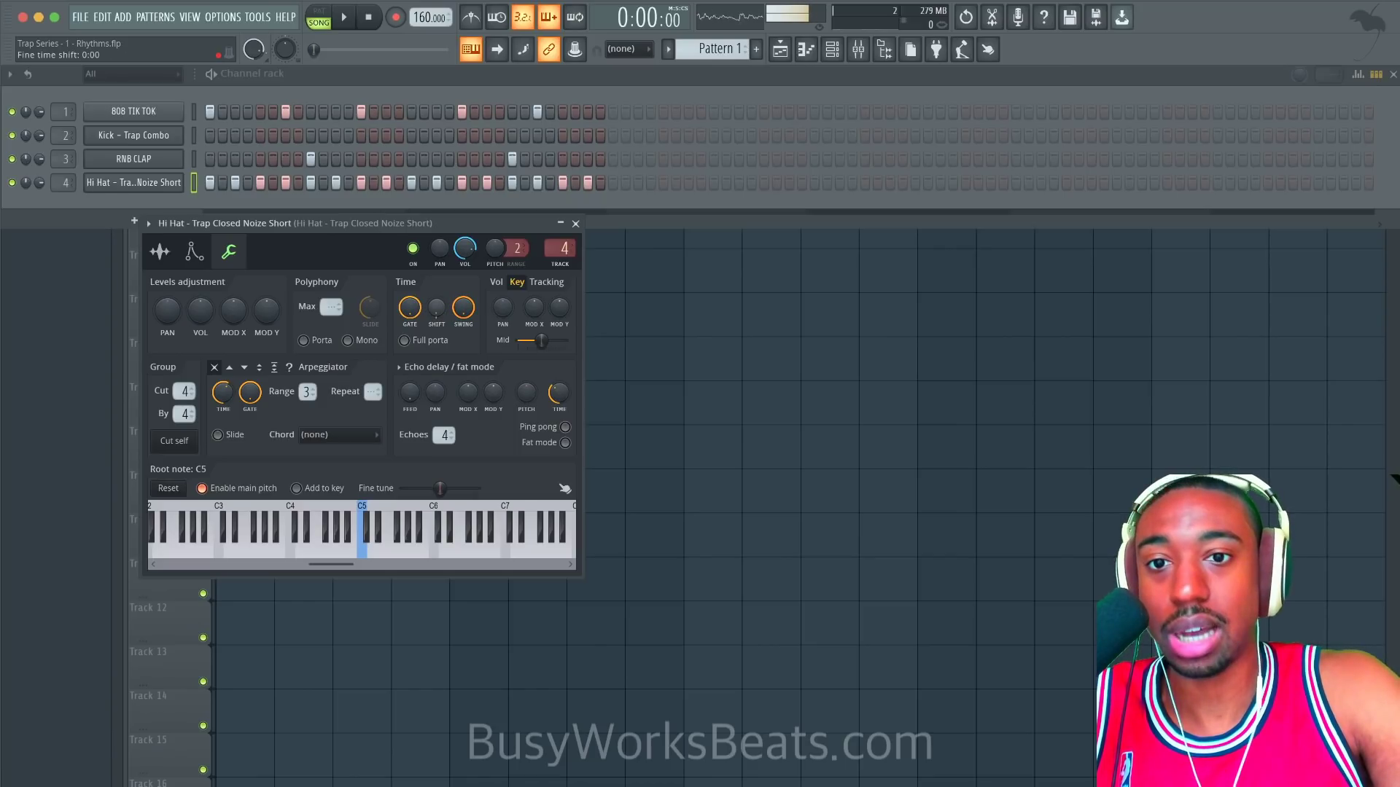
key("space")
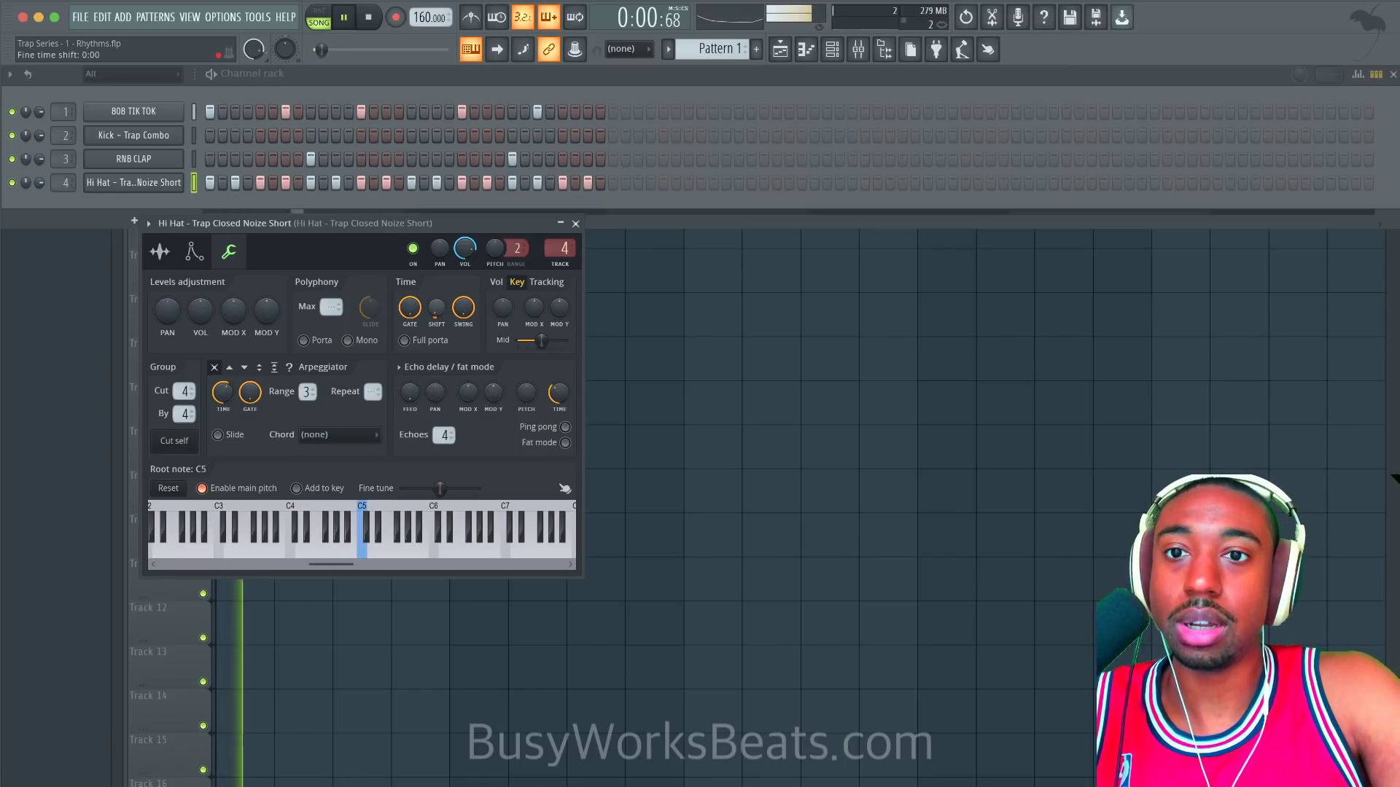
scroll(441, 315, "up", 1)
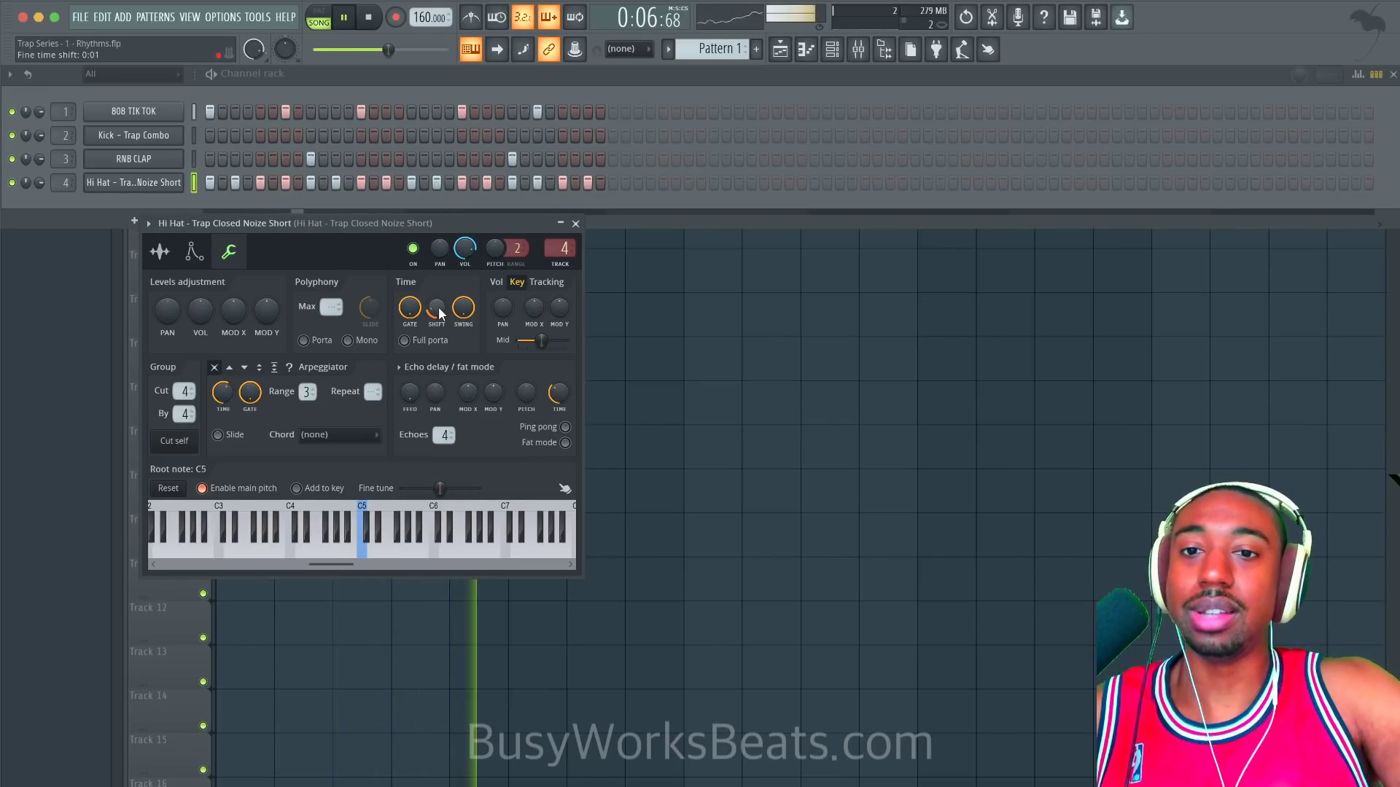
scroll(440, 314, "up", 4)
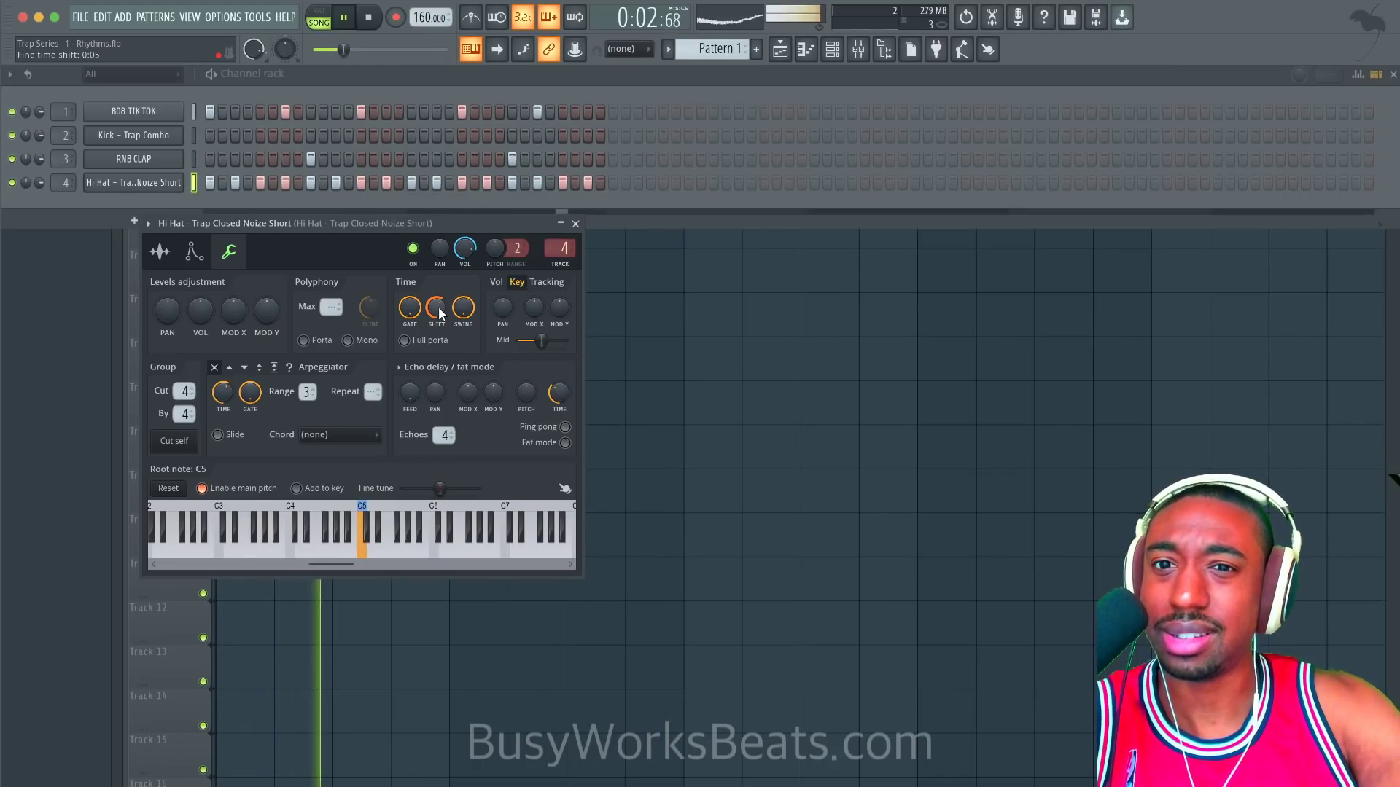
left_click_drag(438, 312, 438, 357)
key("space")
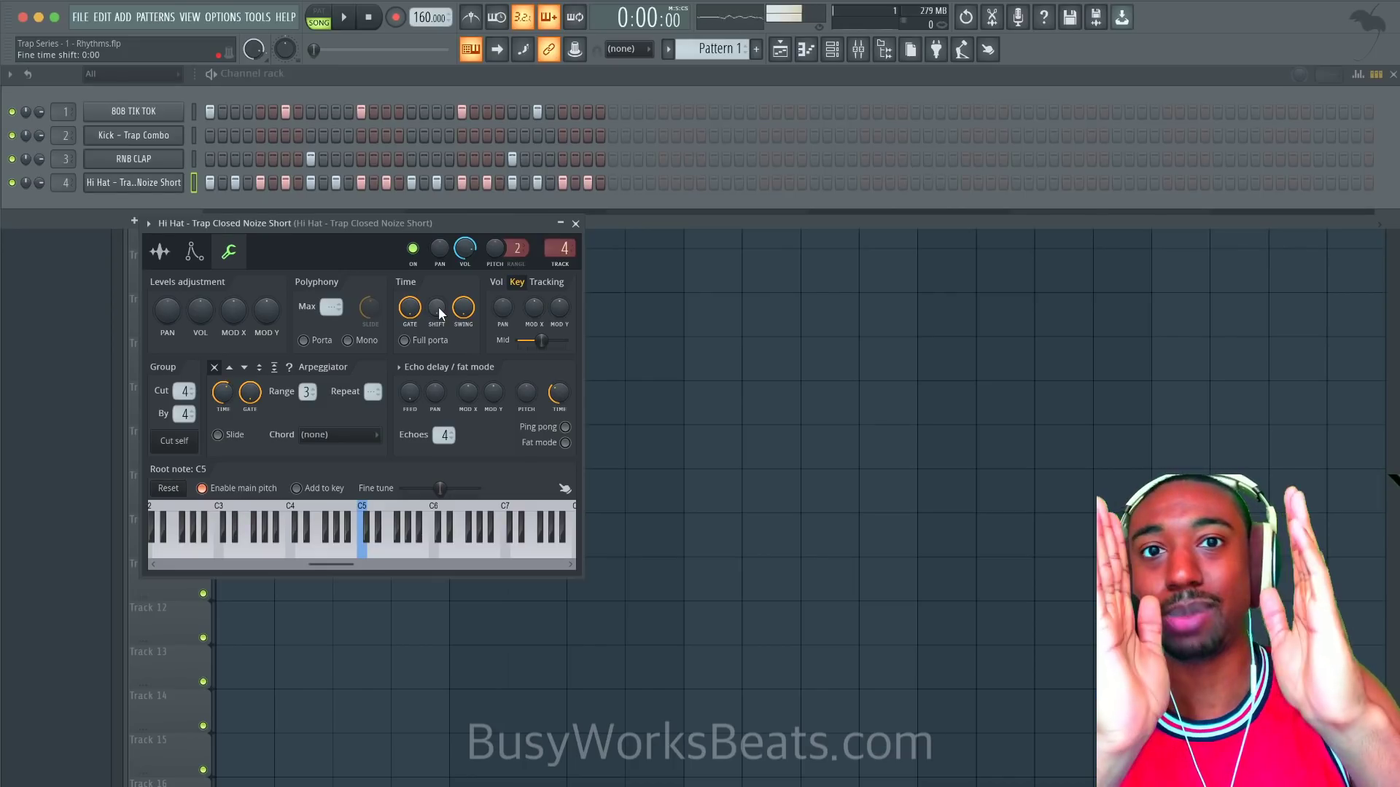
Step: Compare the hi-hat's time shift at 0:05 once more during playback and return it to 0:00
key("space")
left_click_drag(439, 307, 439, 290)
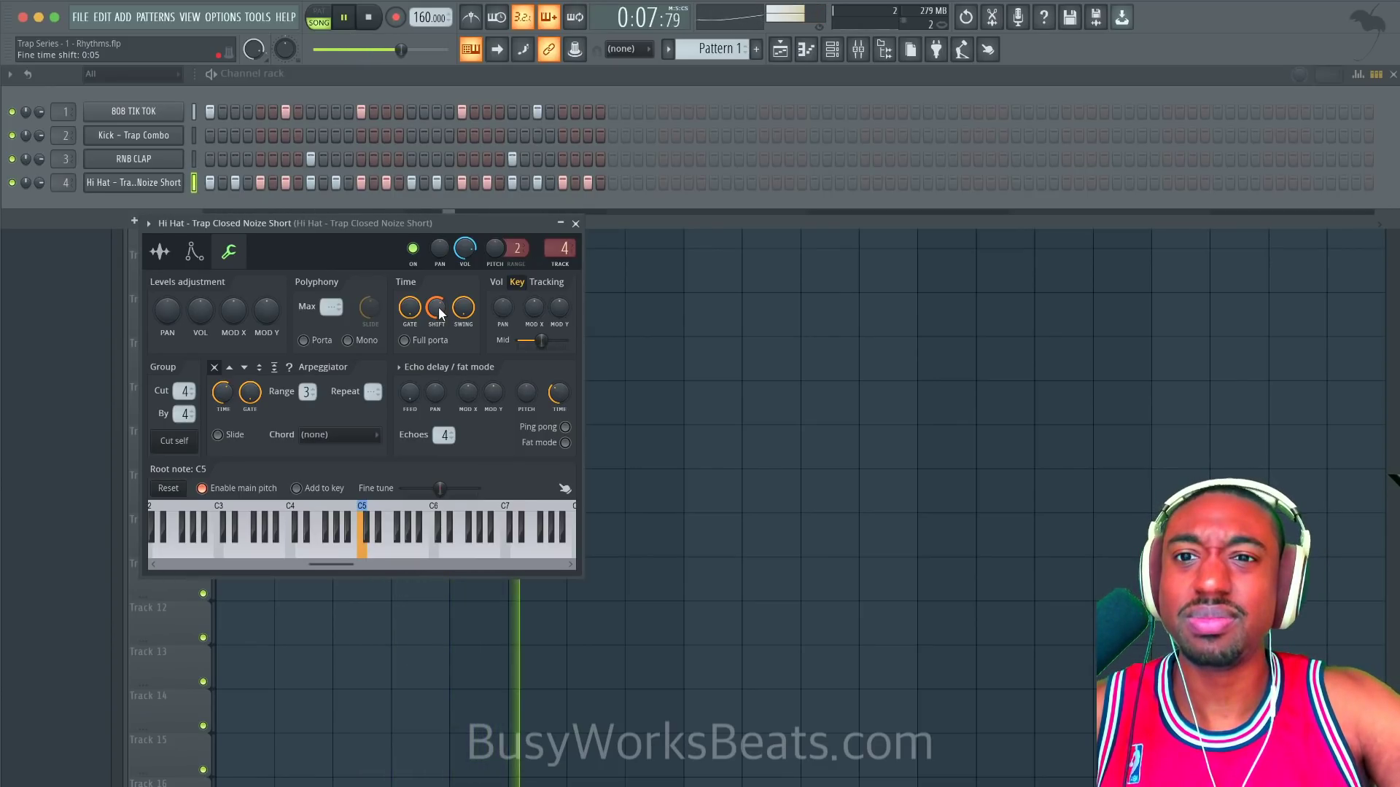
left_click_drag(439, 307, 439, 365)
key("space")
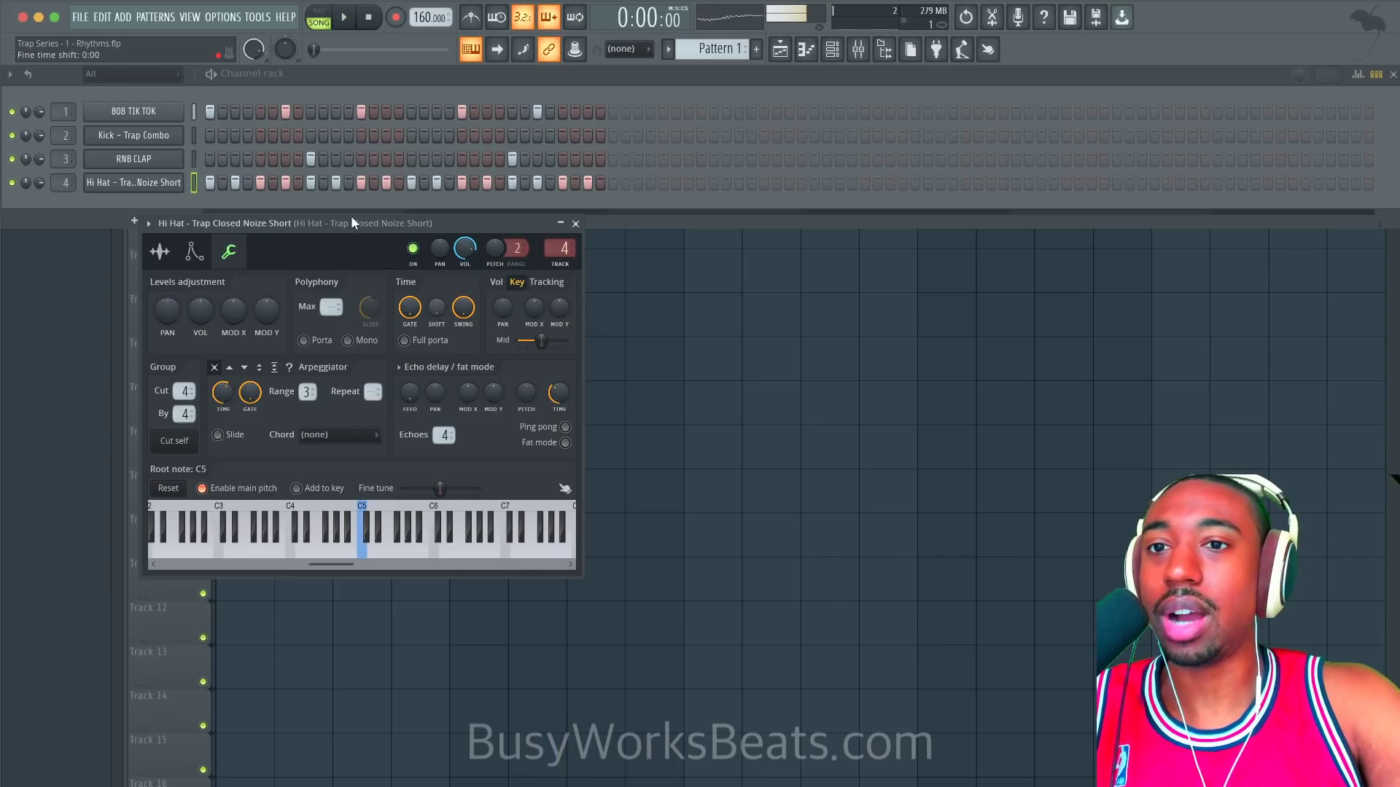
Step: Try a time shift of 0:03 on the 808 TIK TOK channel during playback, reset it to 0:00 and close the channel settings
left_click(180, 124)
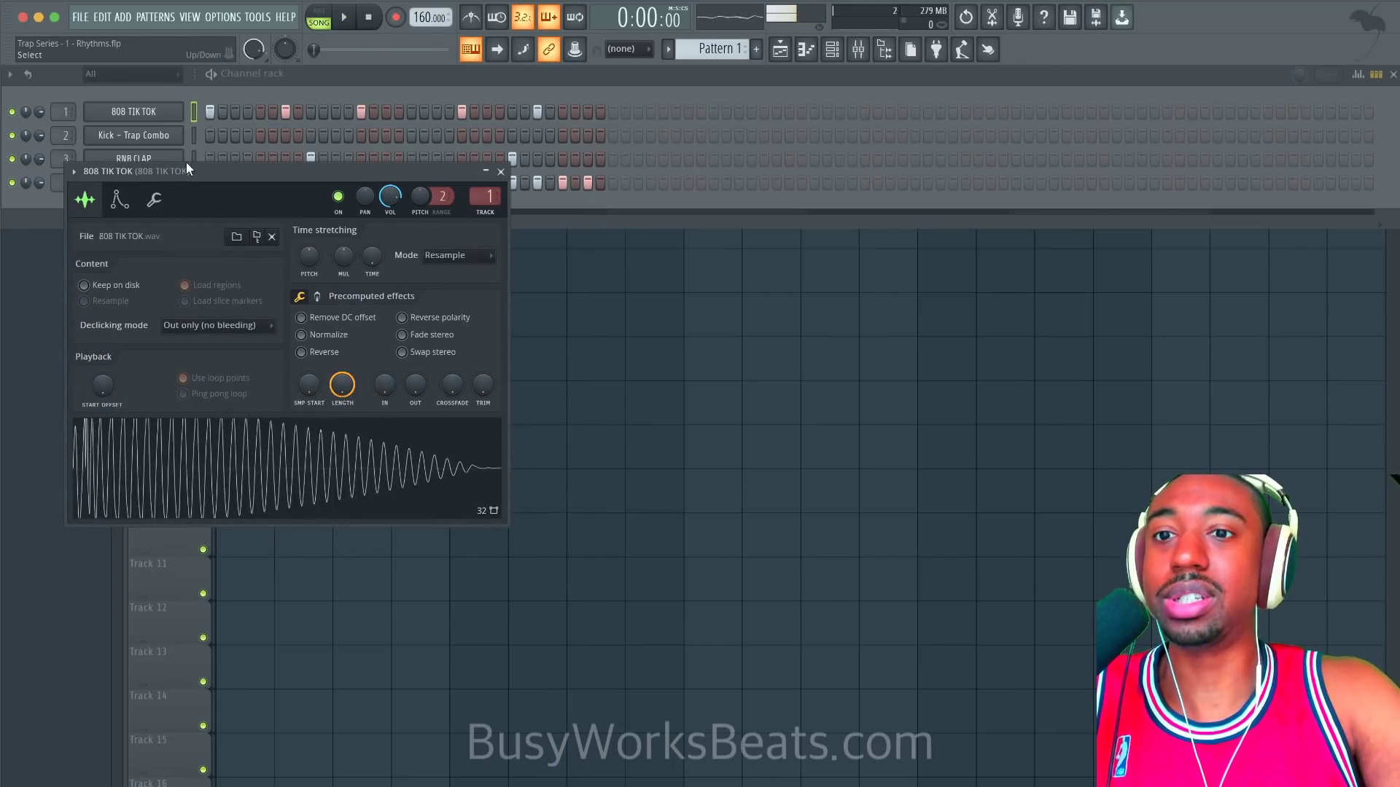
left_click(154, 200)
key("space")
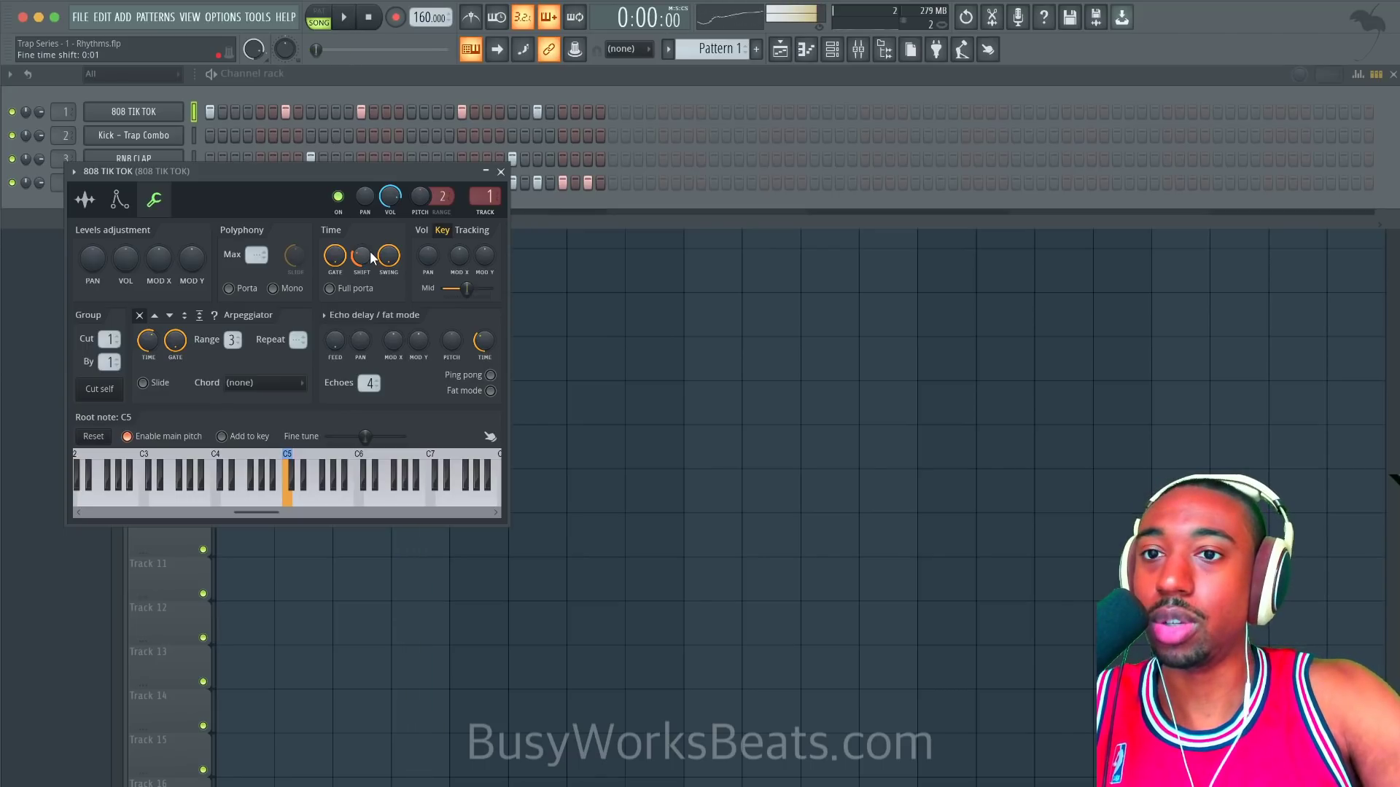
left_click_drag(361, 261, 361, 252)
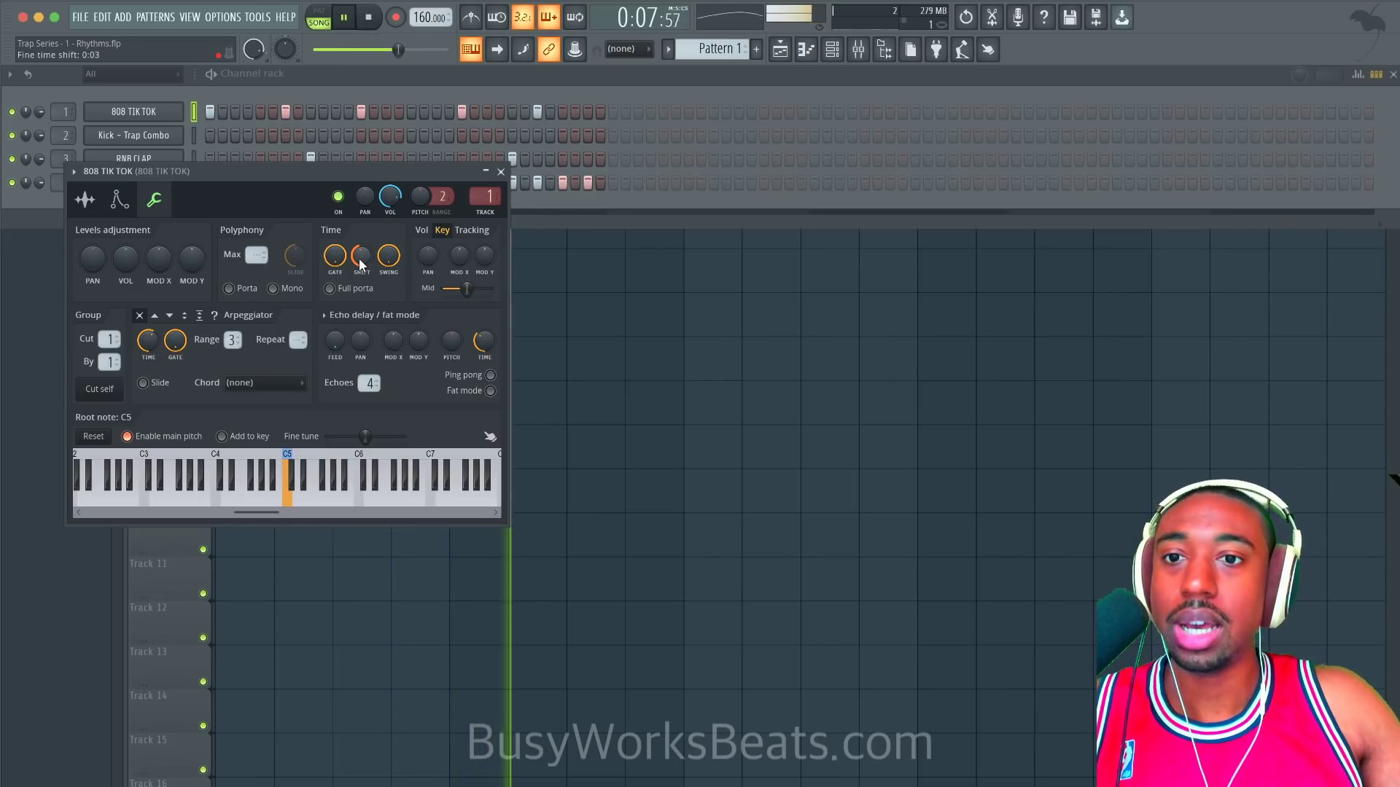
key("space")
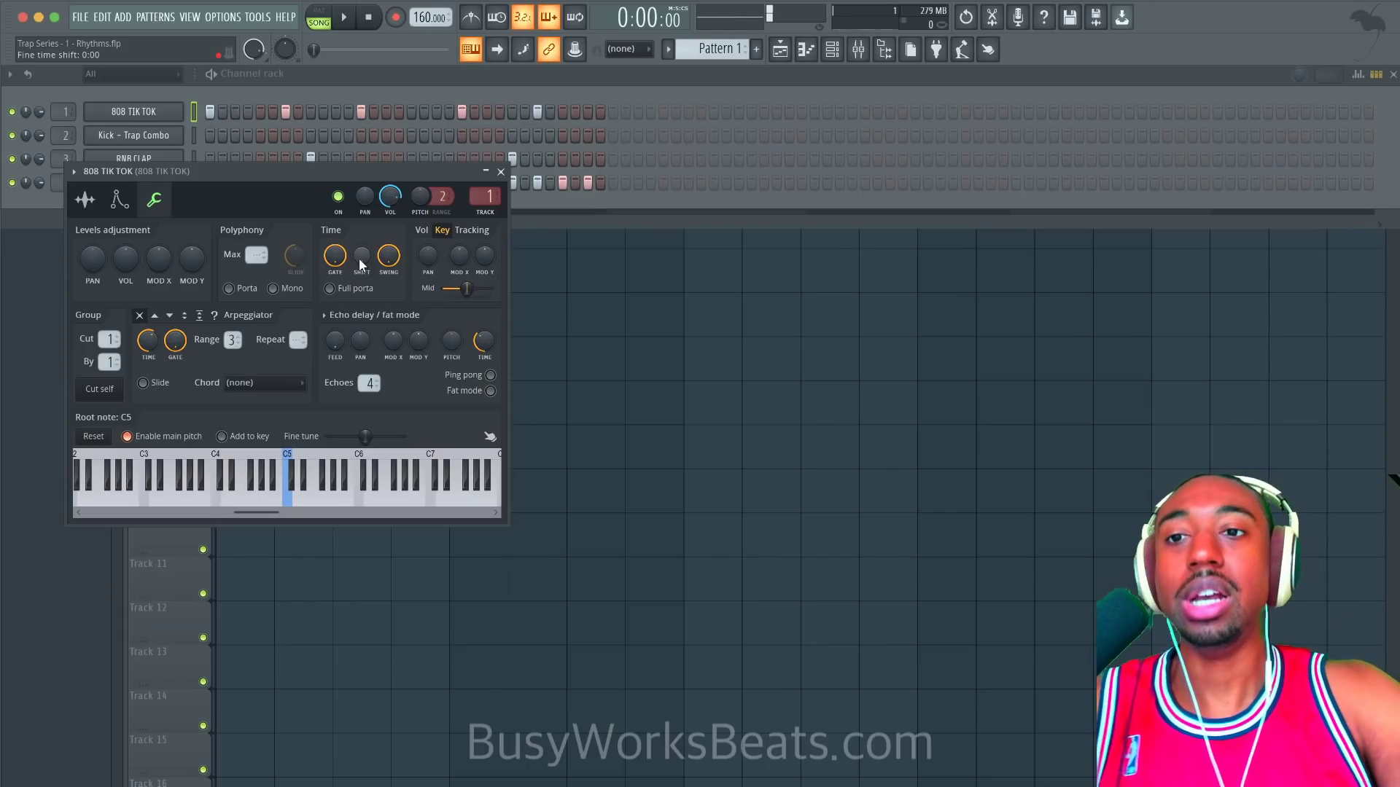
left_click(502, 172)
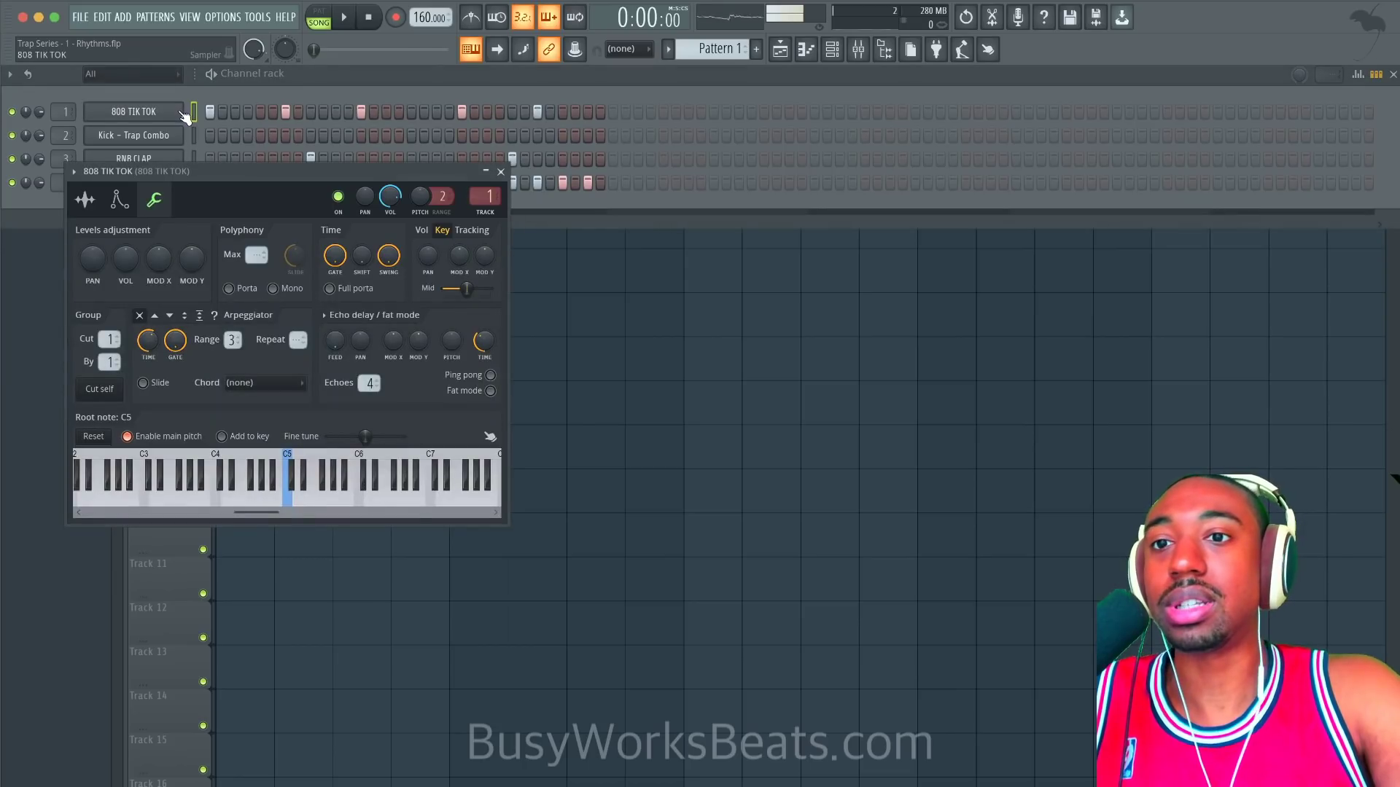
left_click(501, 172)
Step: Try layering Kick - Trap Combo hits on steps 1 and 7 with the 808, listen, and clear the kick steps
key("space")
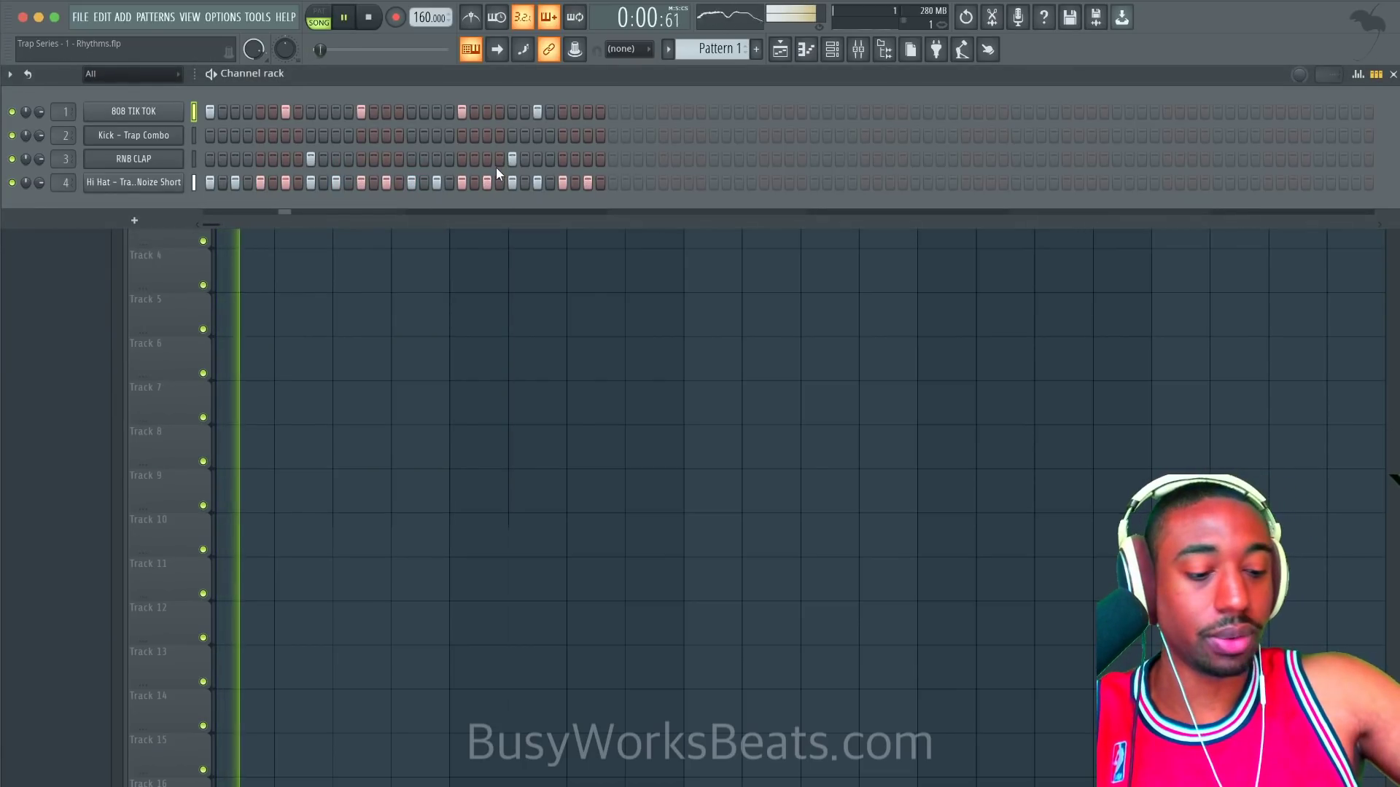
key("space")
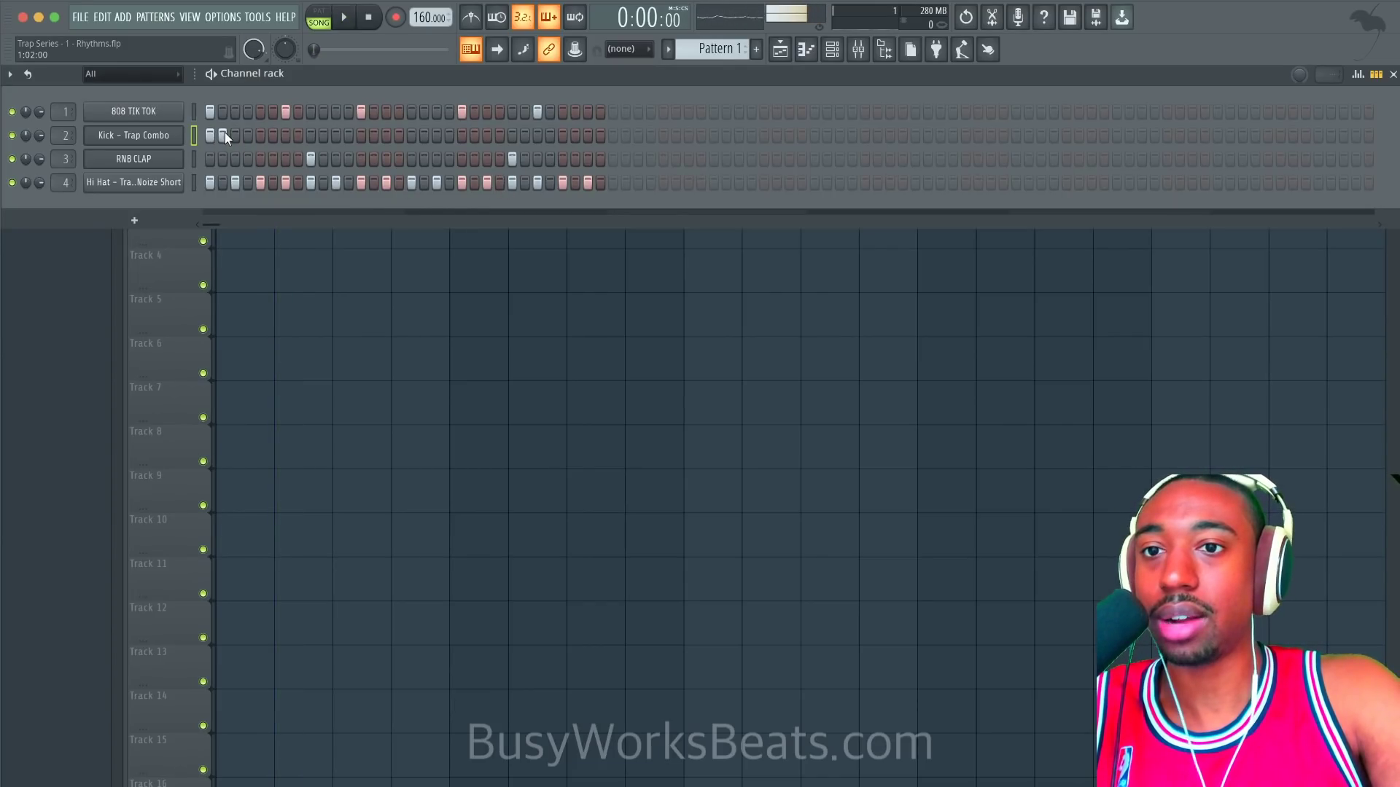
left_click(289, 135)
key("space")
key("space")
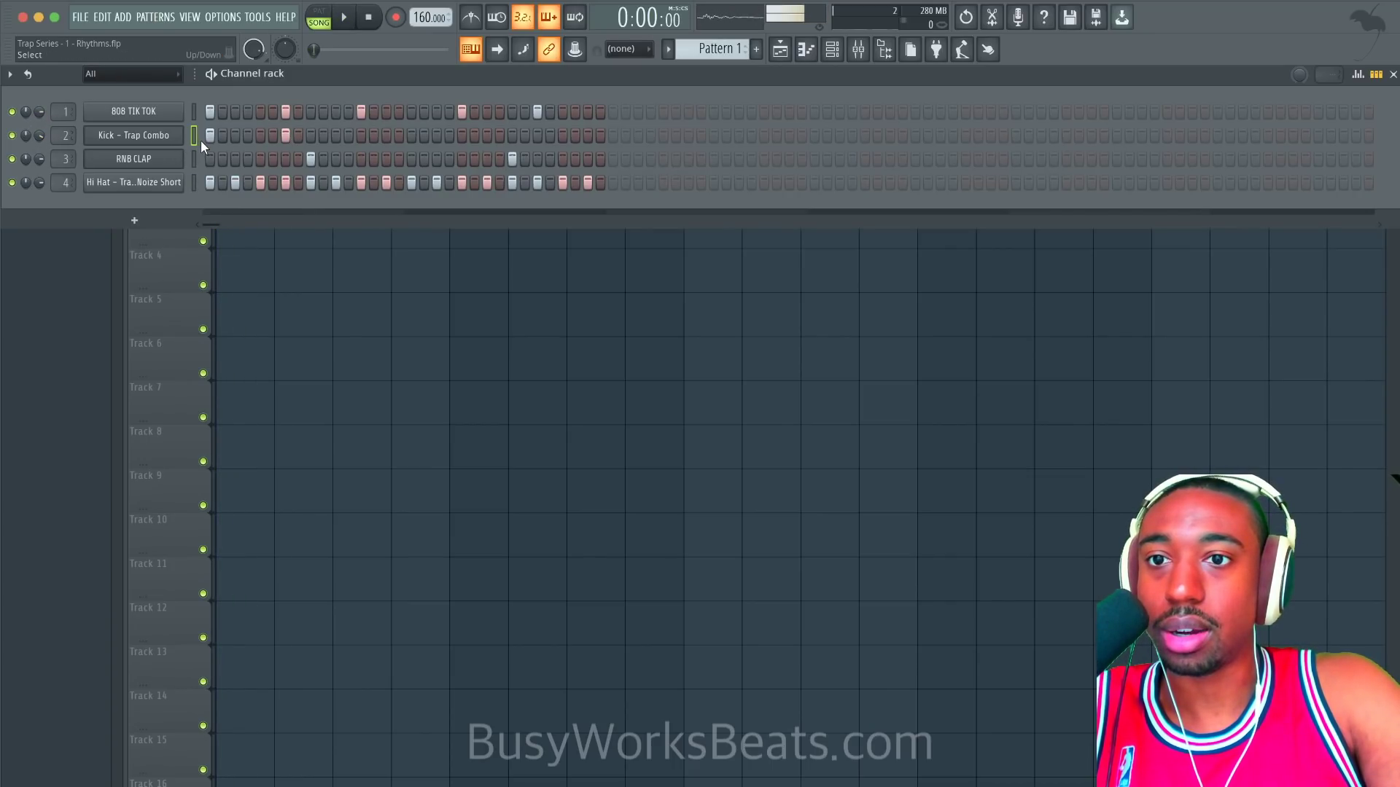
left_click_drag(213, 137, 370, 134)
Step: Add 808 TIK TOK hits on steps 25, 29 and 31 in the second bar
left_click(515, 111)
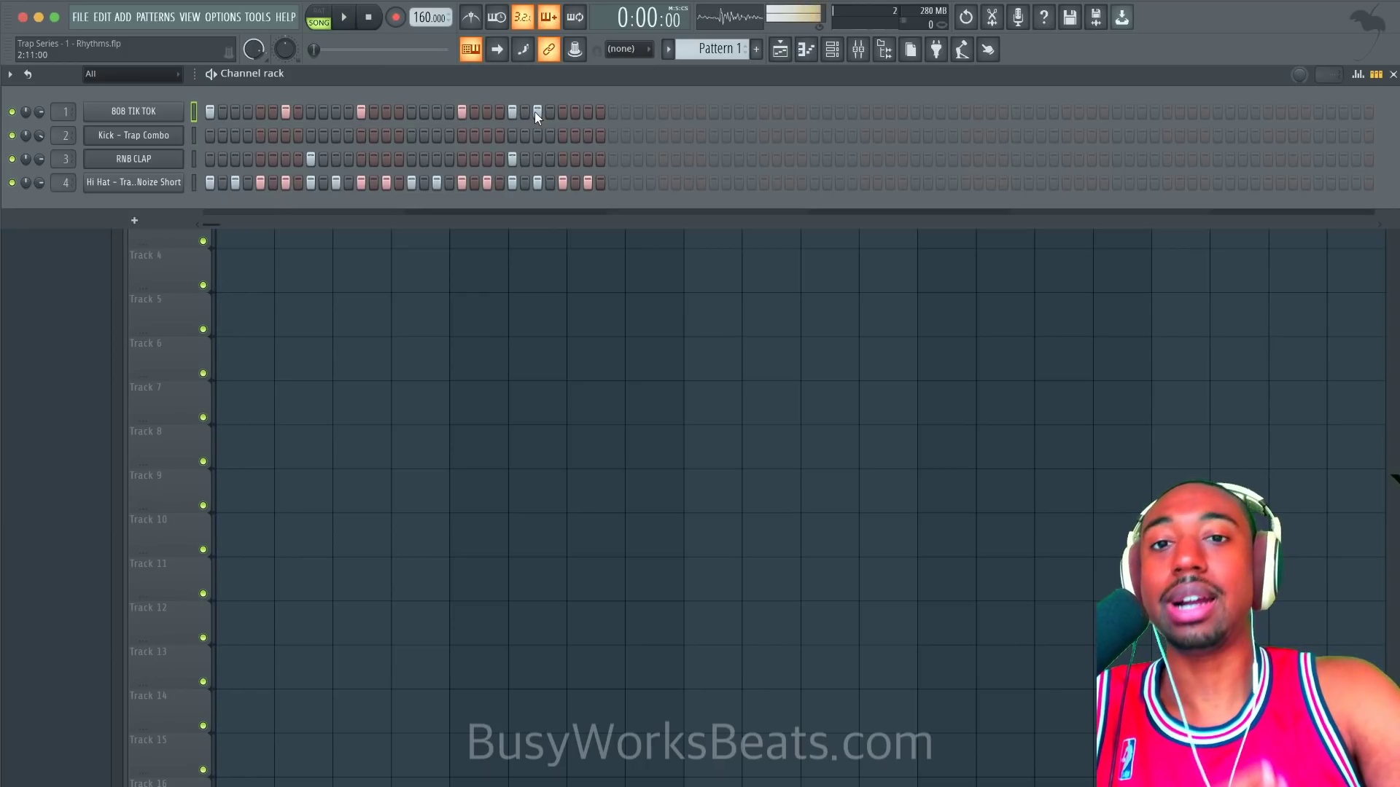
left_click(589, 112)
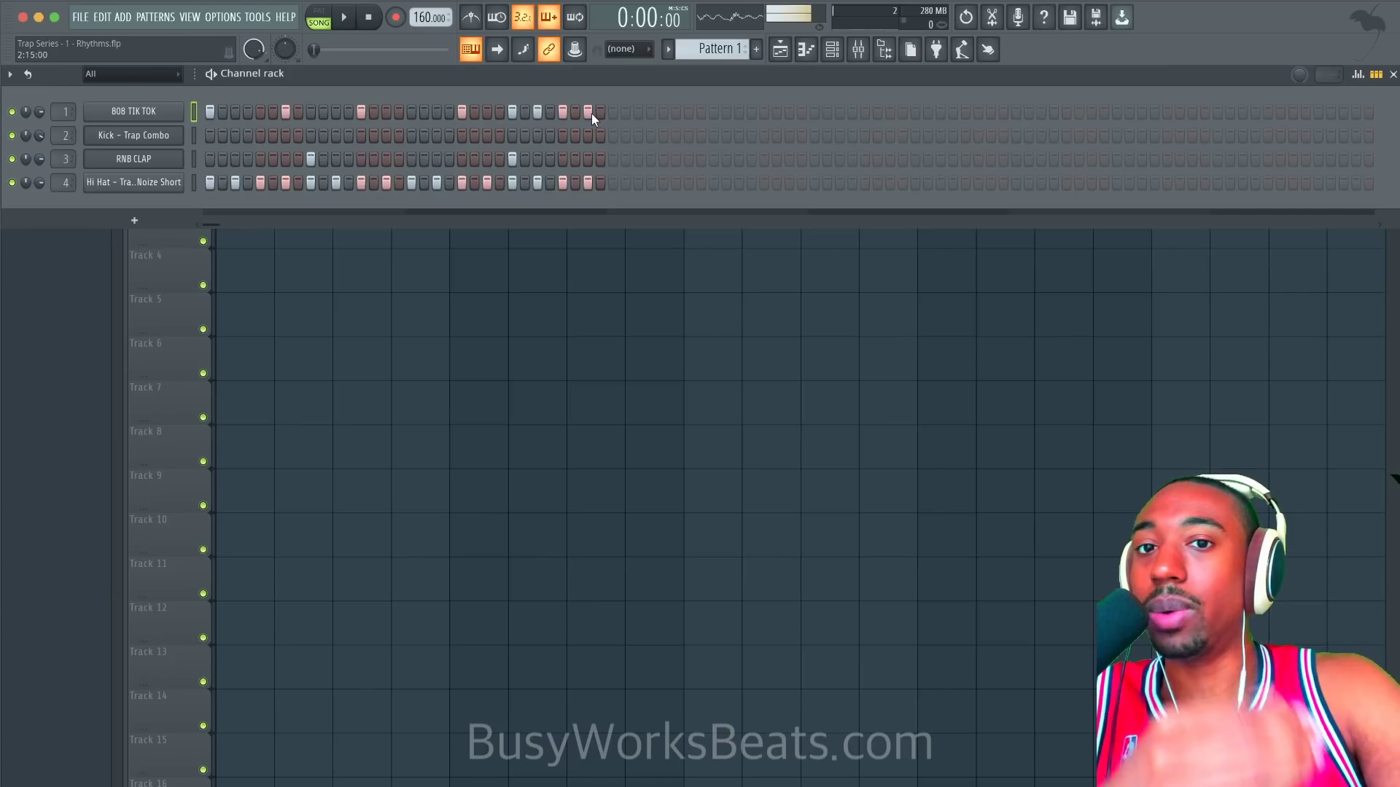
Step: Remove the 808 TIK TOK hits on steps 27 and 31 during playback
key("space")
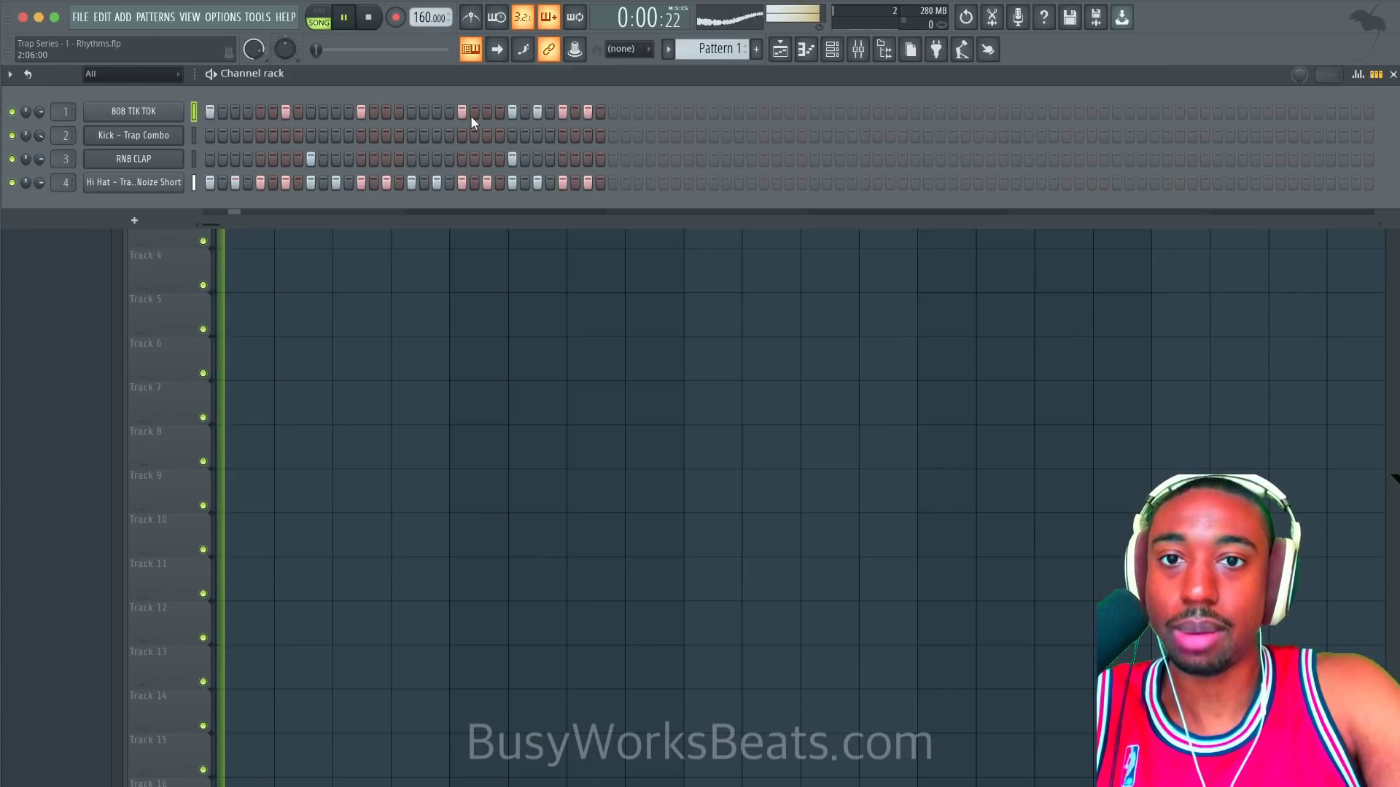
left_click(540, 111)
left_click(586, 112)
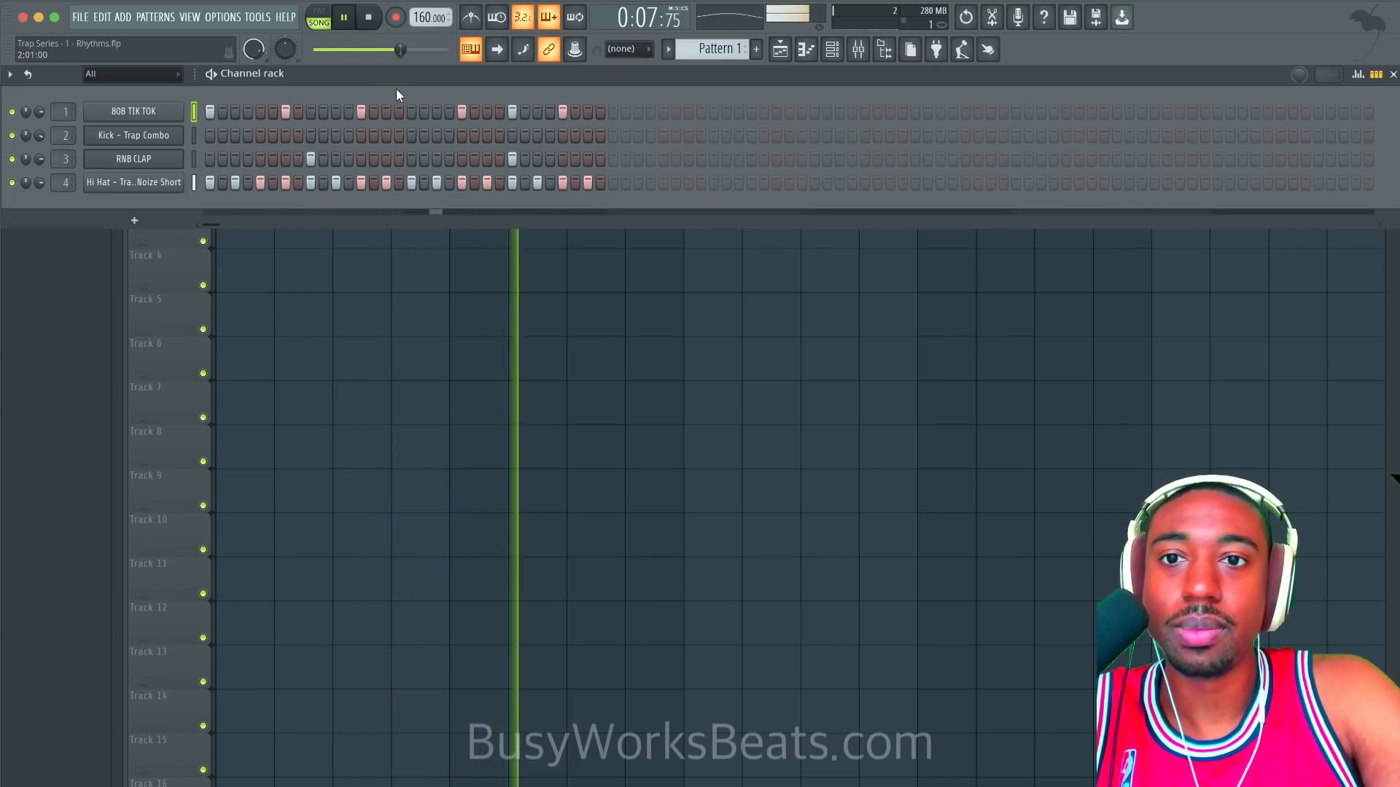
Step: Try the playing pattern without the 808 TIK TOK hit on step 21, restore that hit and stop playback
left_click(461, 112)
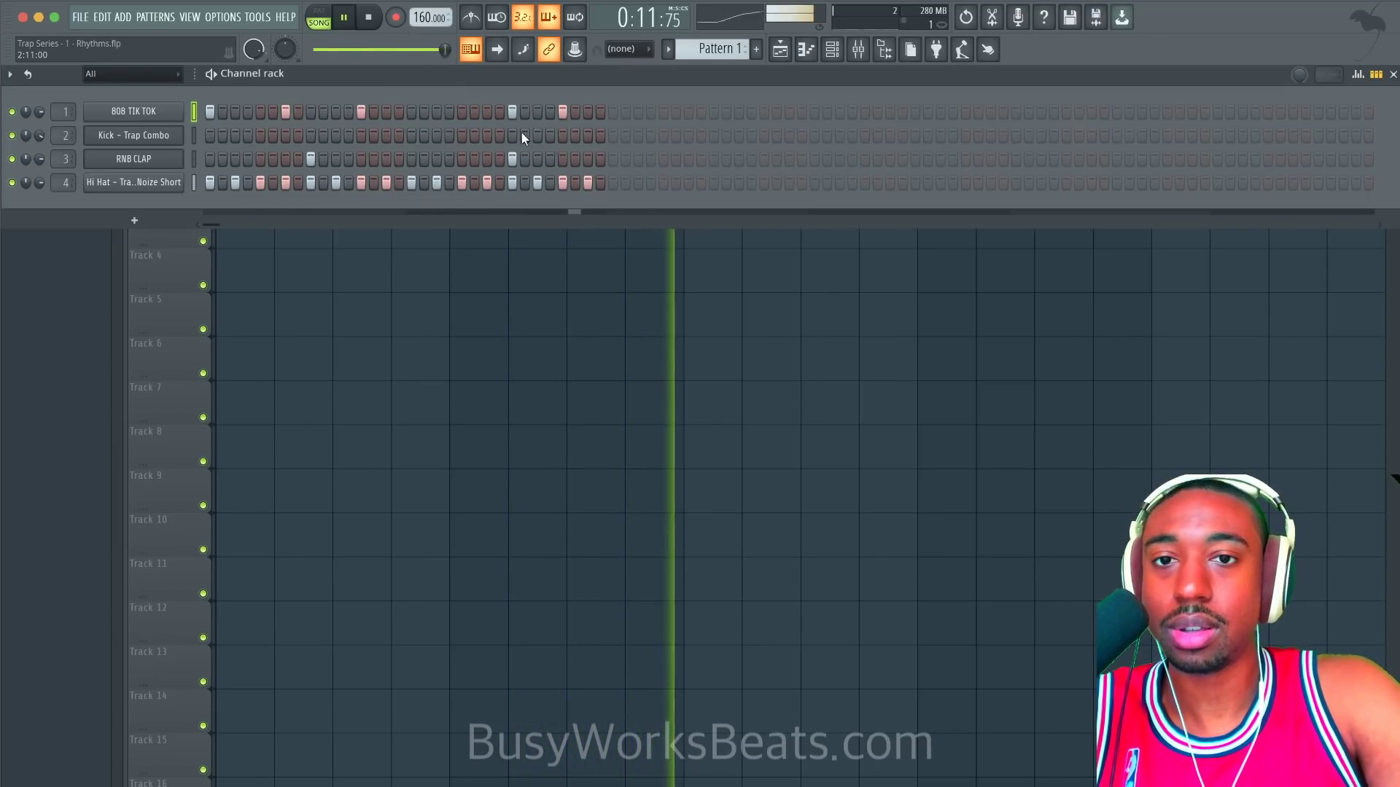
left_click(462, 115)
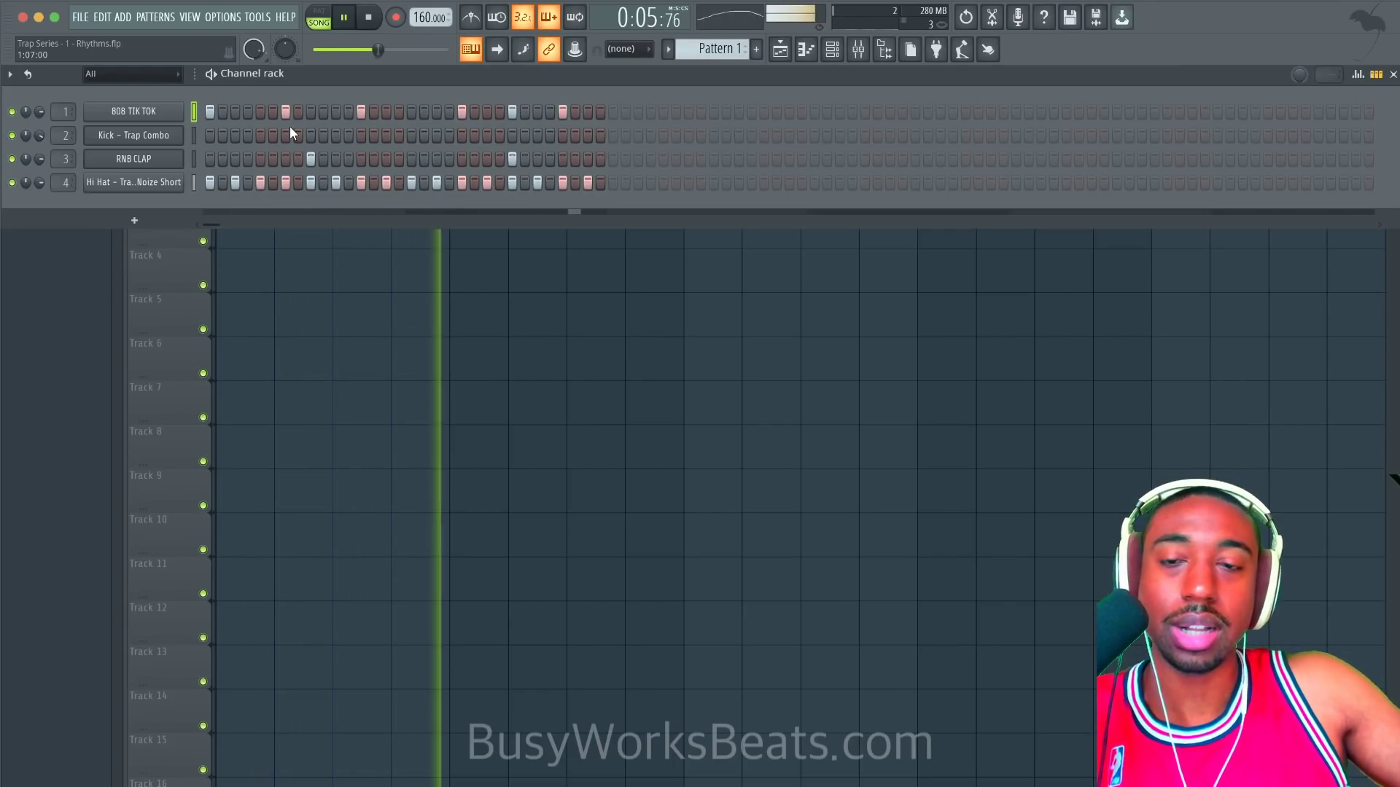
key("space")
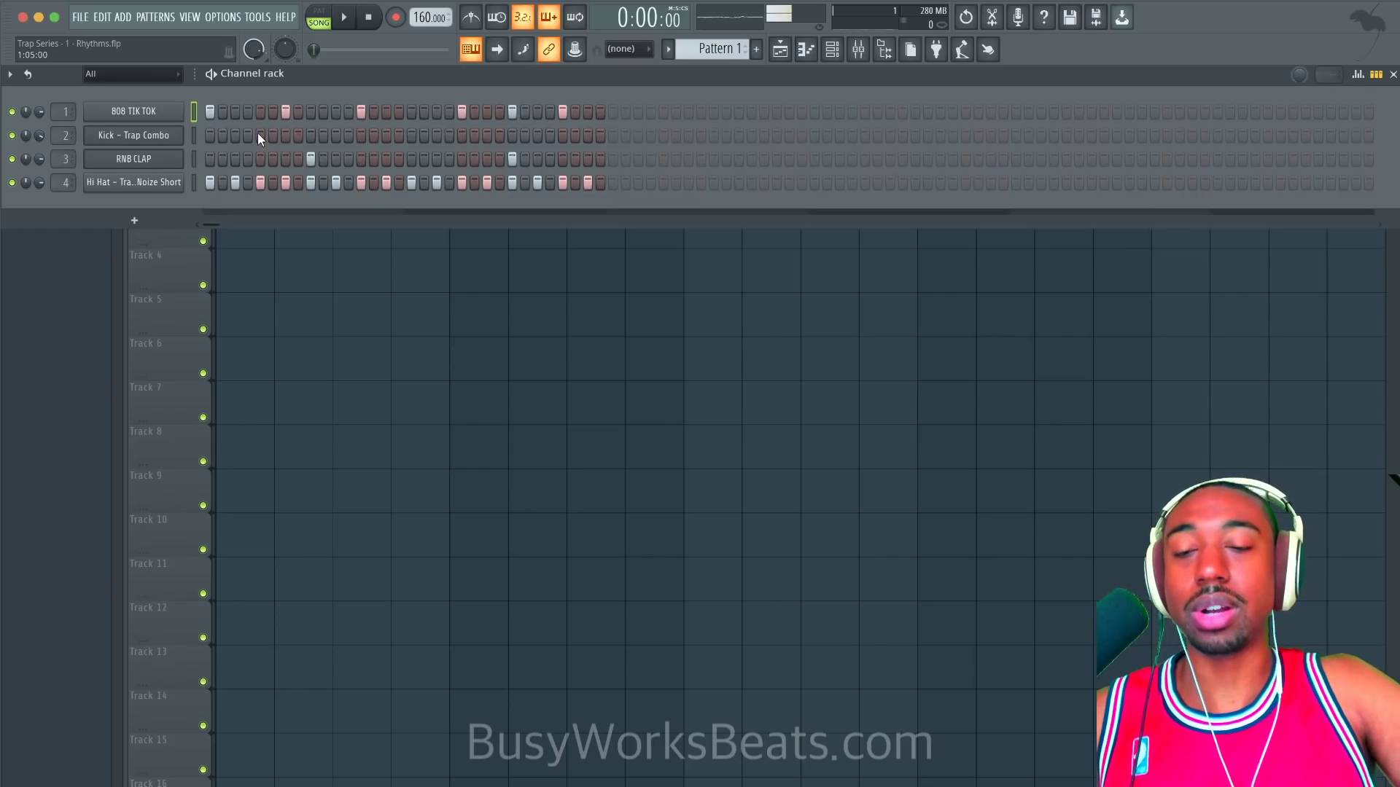
Step: Try a Kick - Trap Combo hit on step 1, clear it and briefly play the pattern
left_click(209, 135)
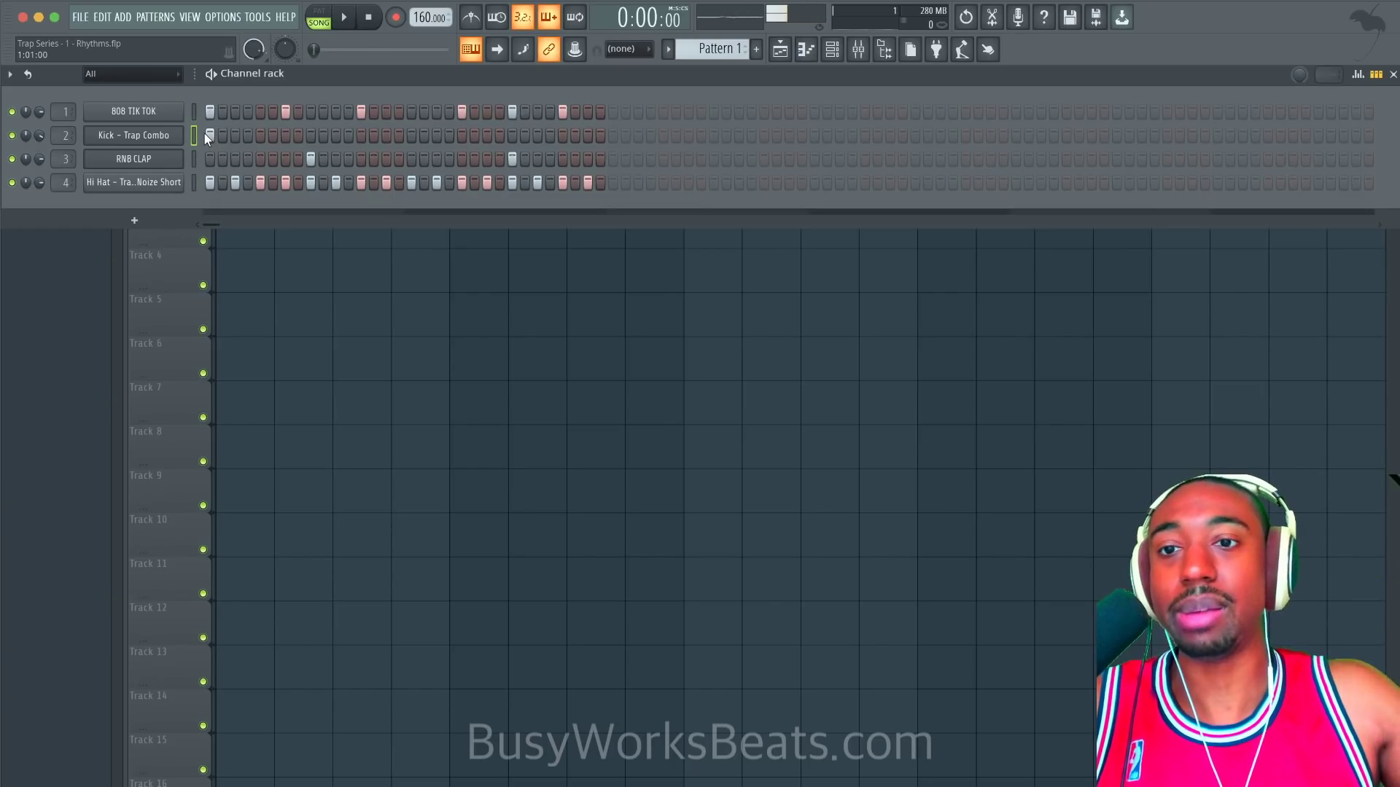
right_click(213, 134)
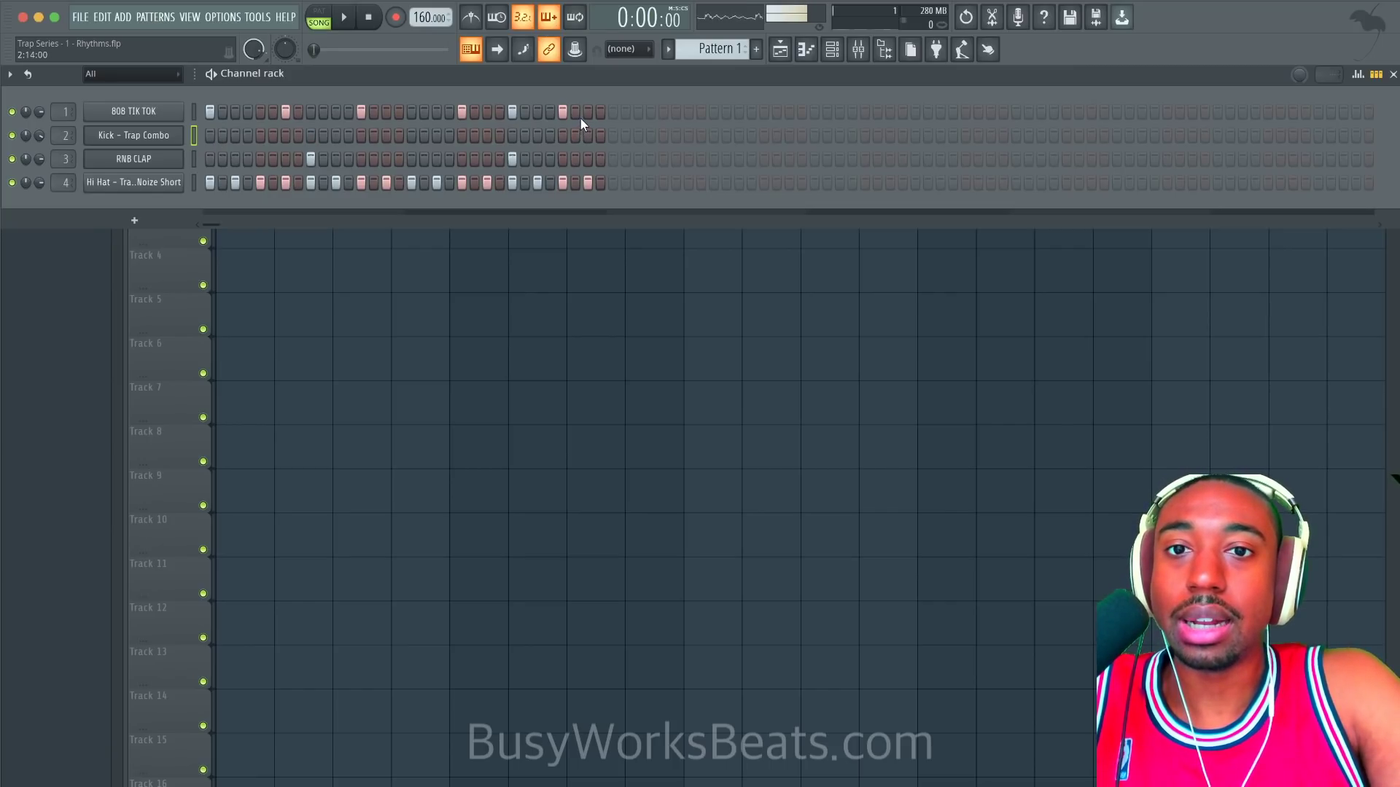
key("space")
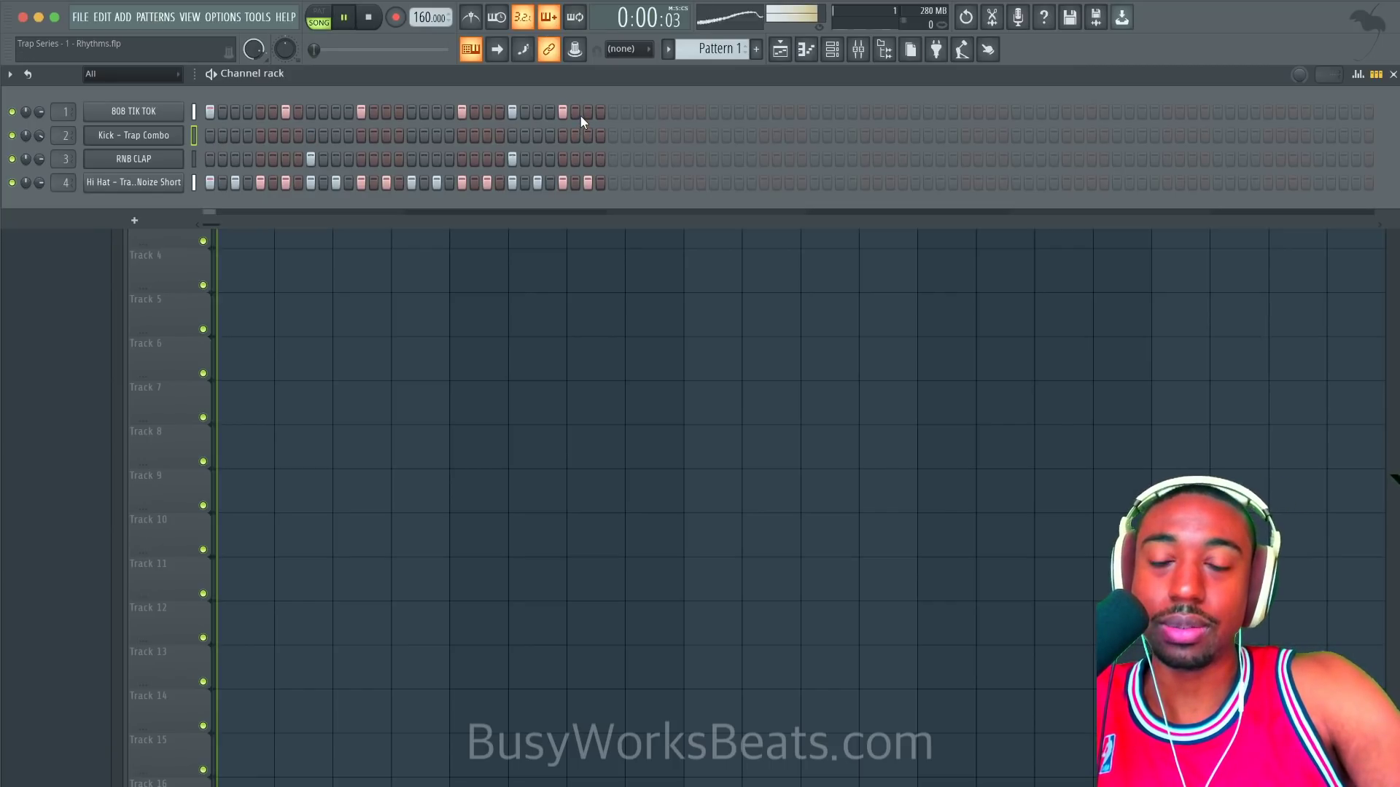
key("space")
left_click(311, 159)
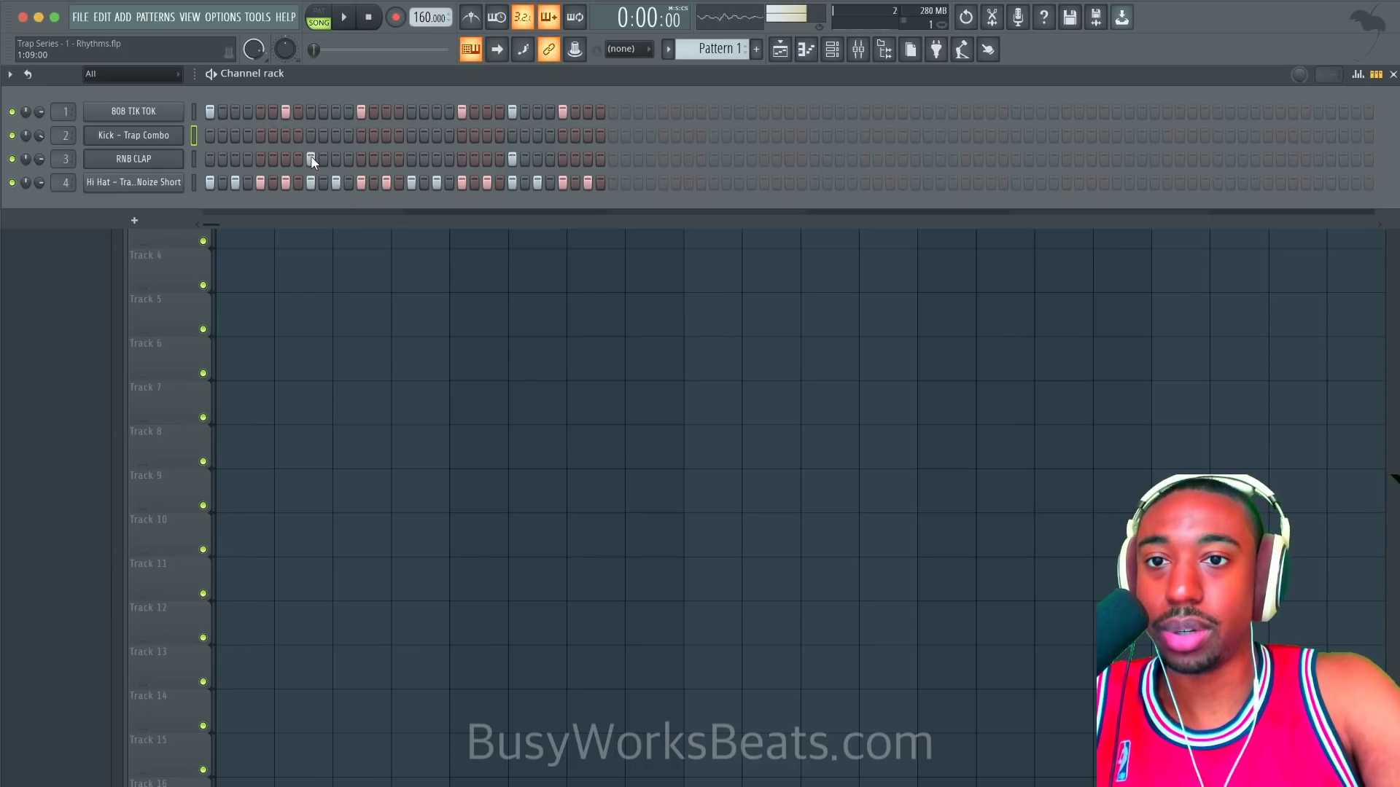
Step: Add extra Hi Hat hits on steps 22 and 30 in the second bar during playback, trying and clearing step 28
key("space")
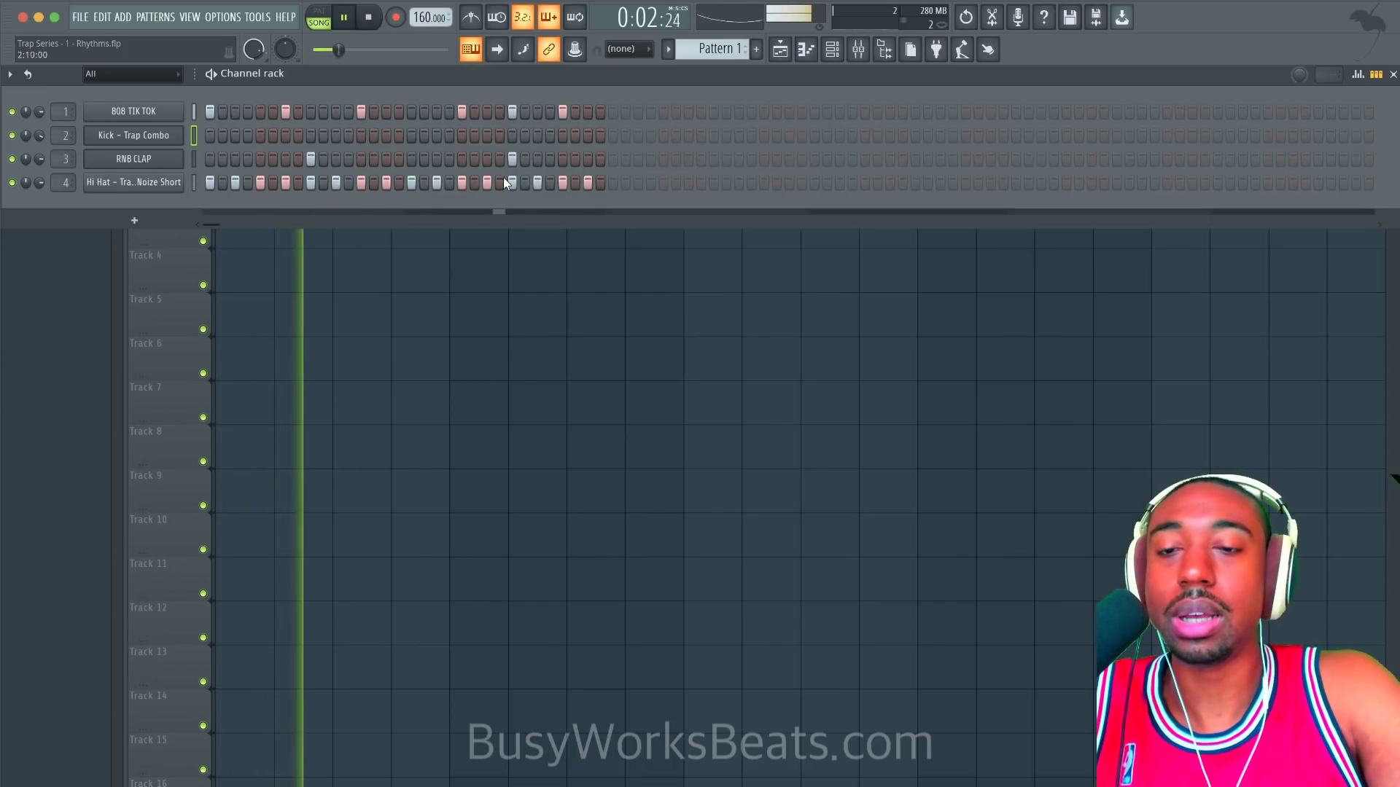
left_click(472, 182)
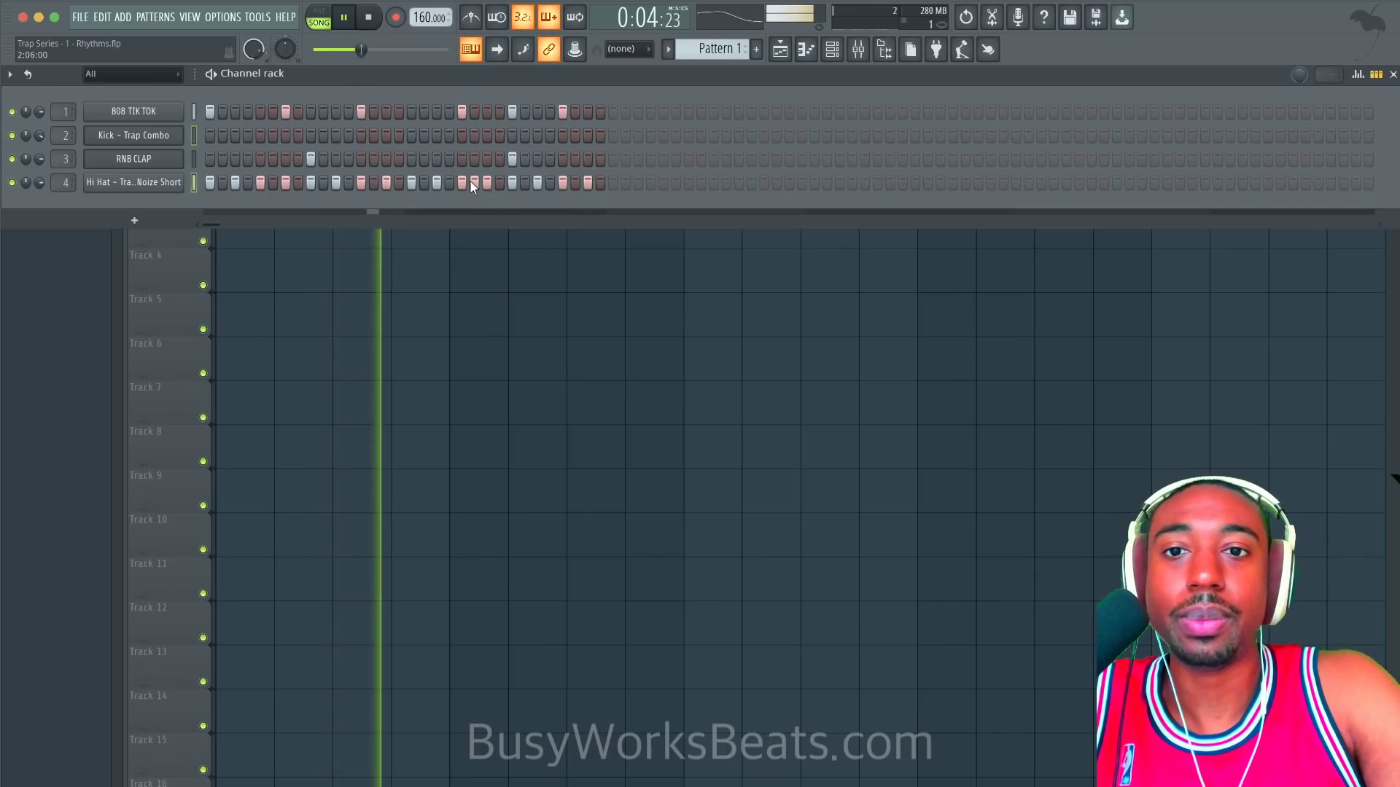
left_click(552, 182)
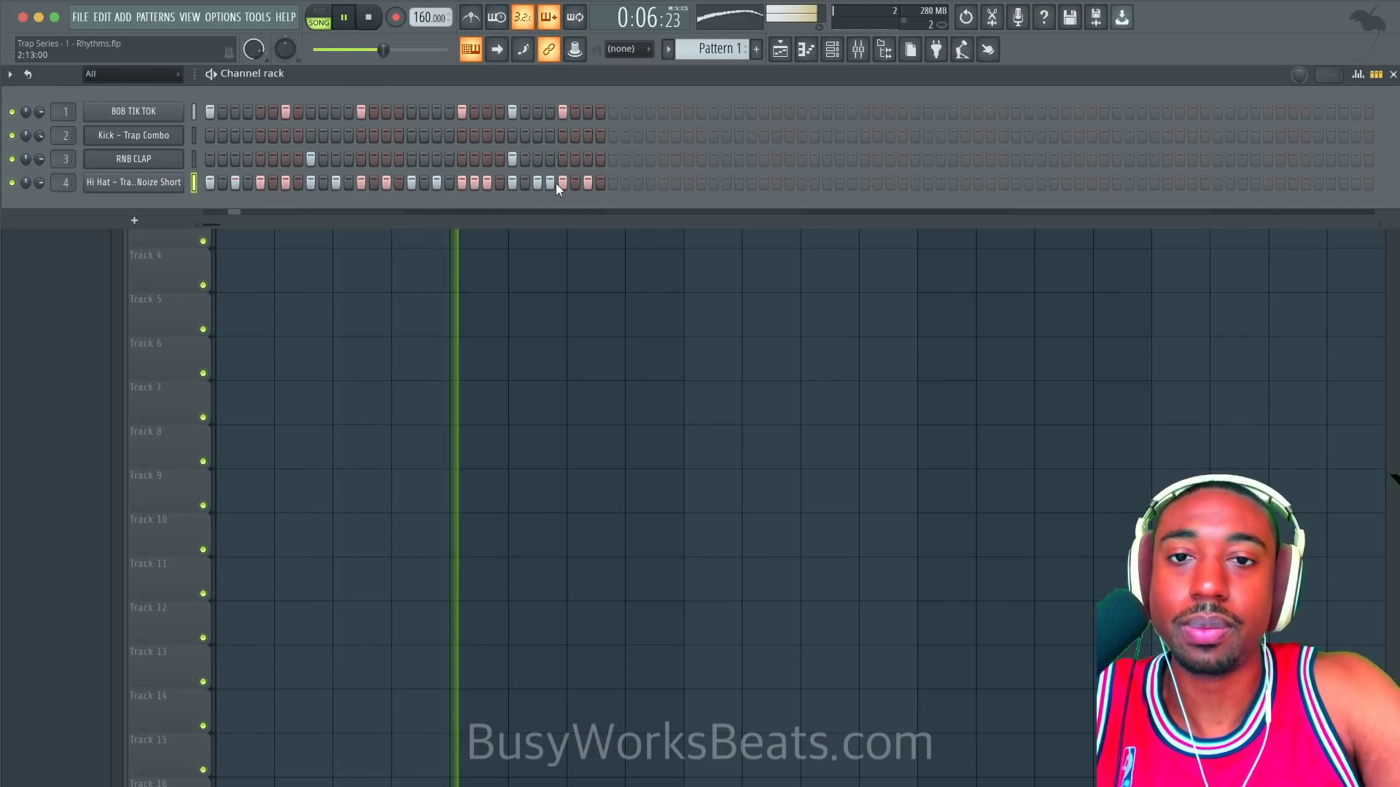
right_click(552, 183)
left_click(571, 183)
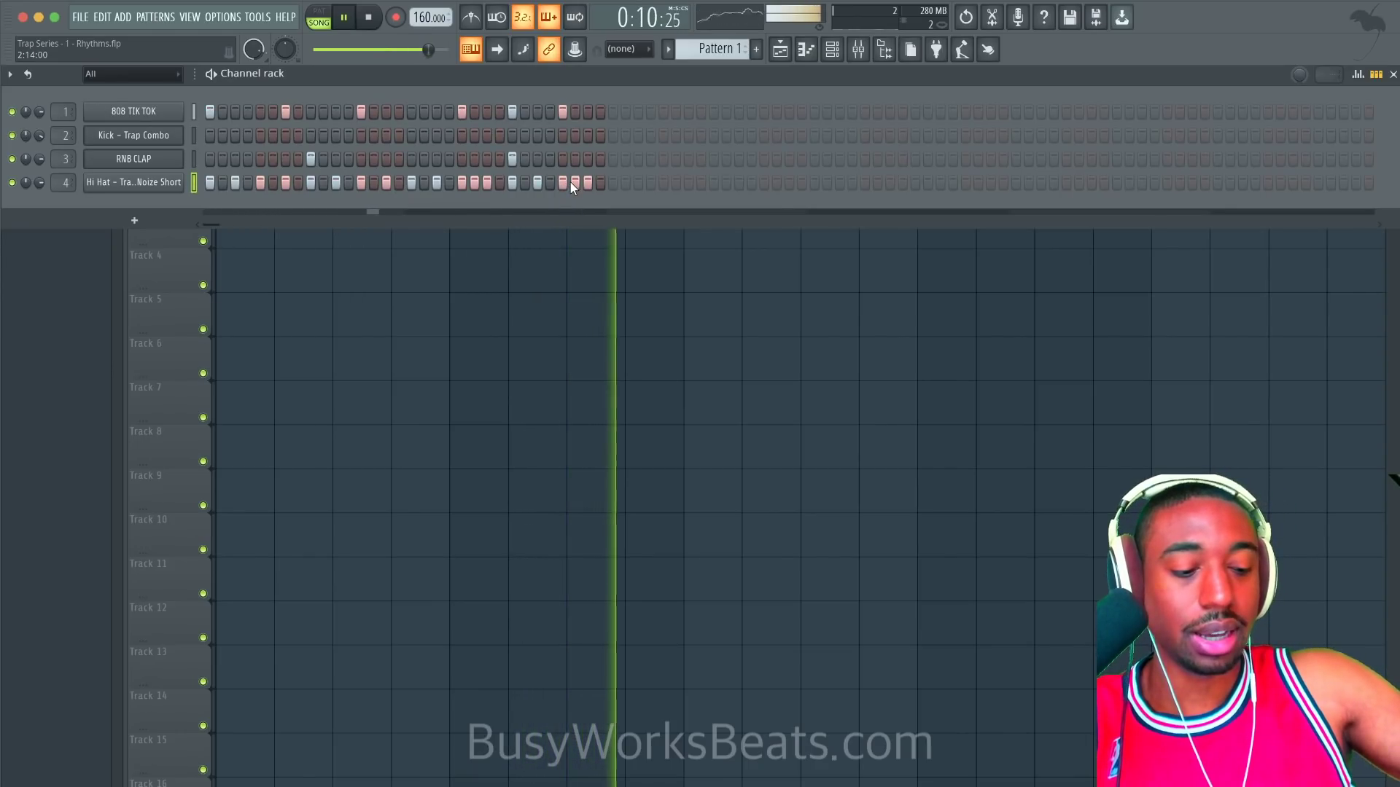
key("space")
Step: Open the hi-hat channel's piano roll and lengthen the C5 note on step 13 to two steps
right_click(183, 174)
left_click(204, 182)
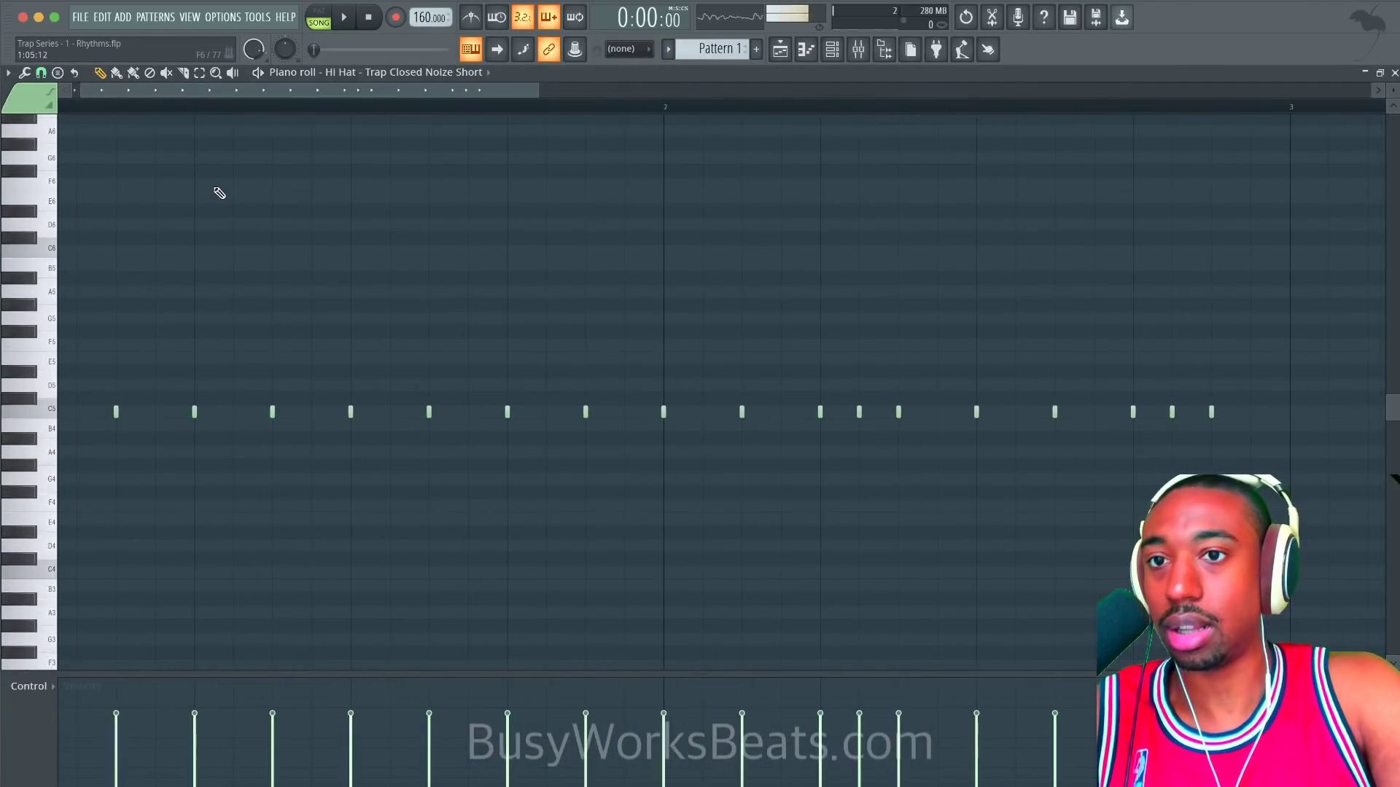
left_click_drag(416, 363, 387, 456)
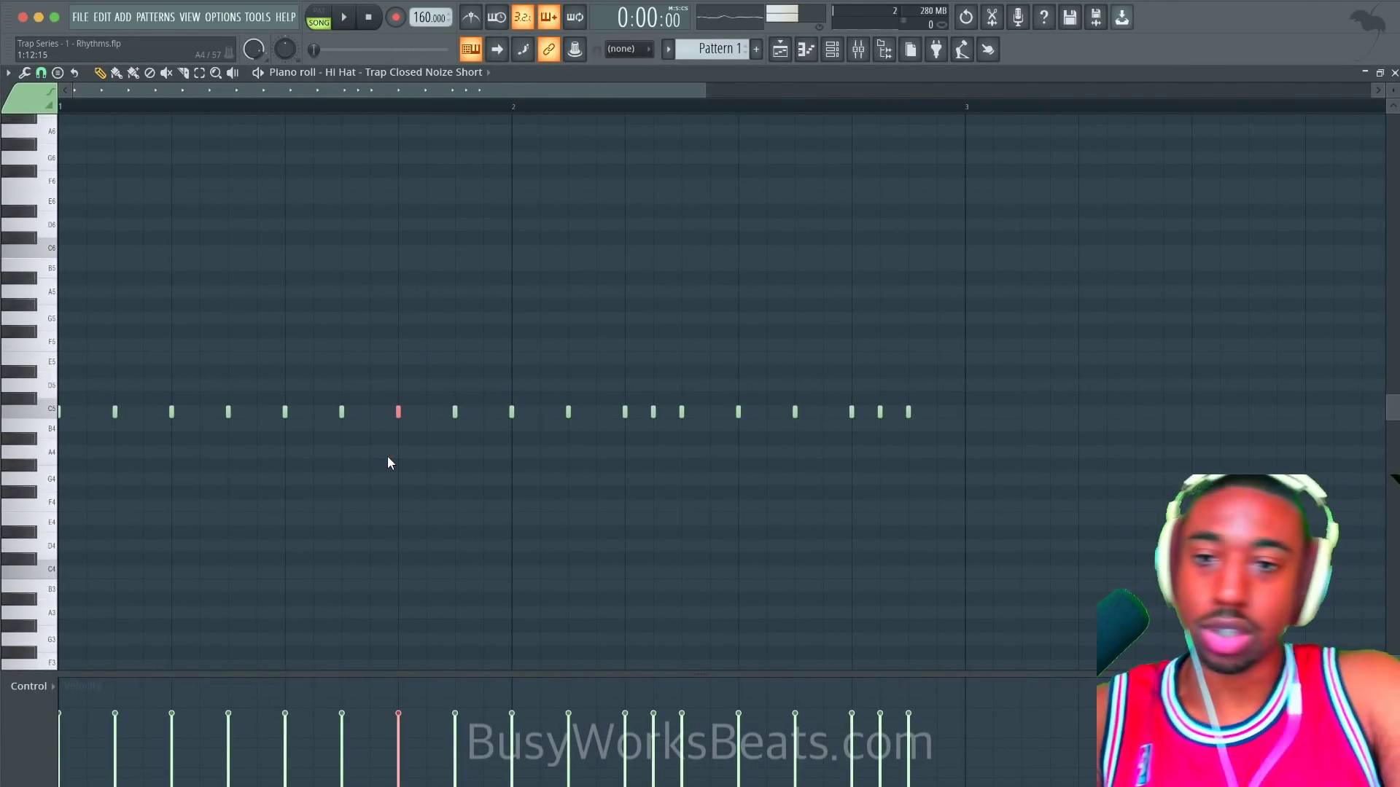
scroll(388, 457, "down", 2)
key("space")
key("space")
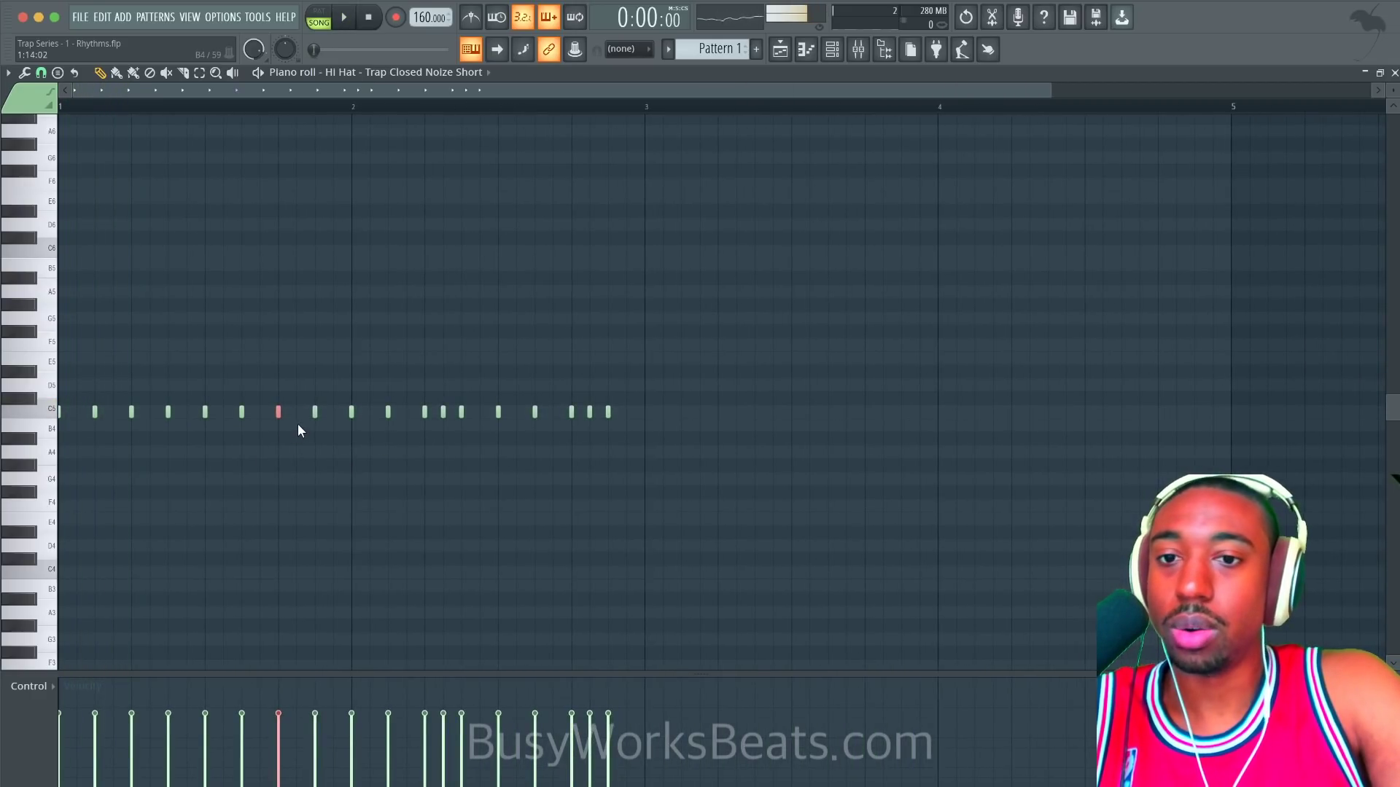
left_click_drag(279, 412, 318, 412)
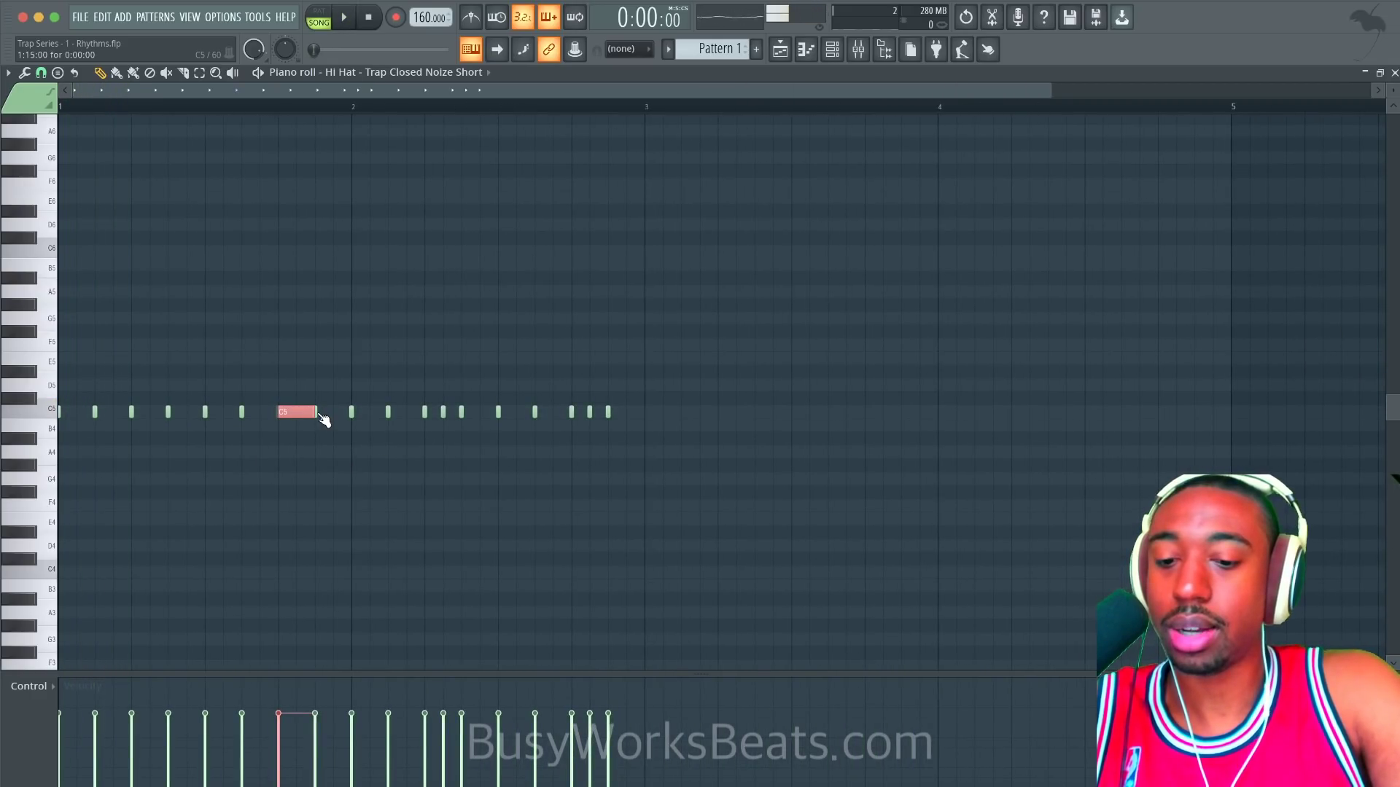
Step: Arpeggiate the lengthened hi-hat note into a four-note roll by raising the time multiplier, and accept it after listening
key("alt+a")
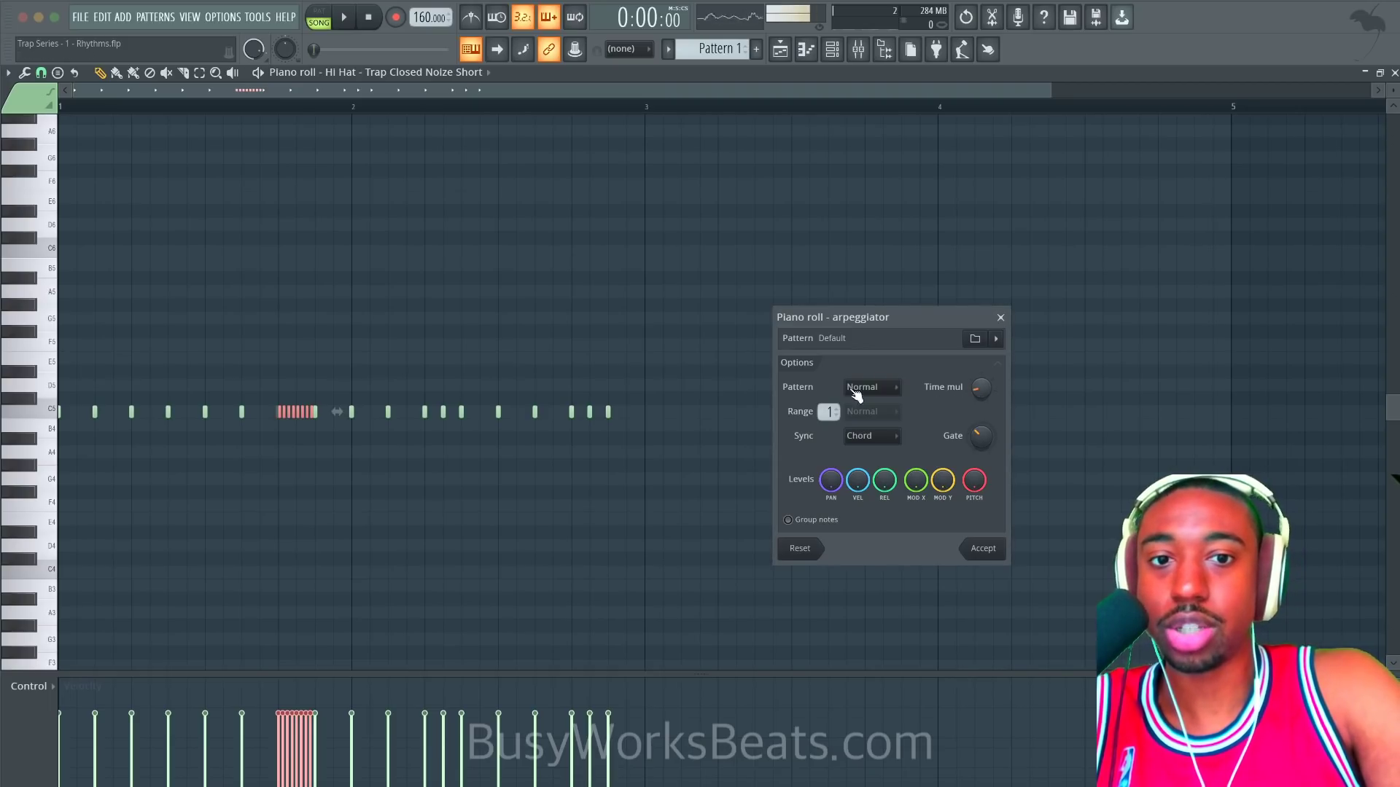
left_click_drag(983, 387, 983, 369)
key("space")
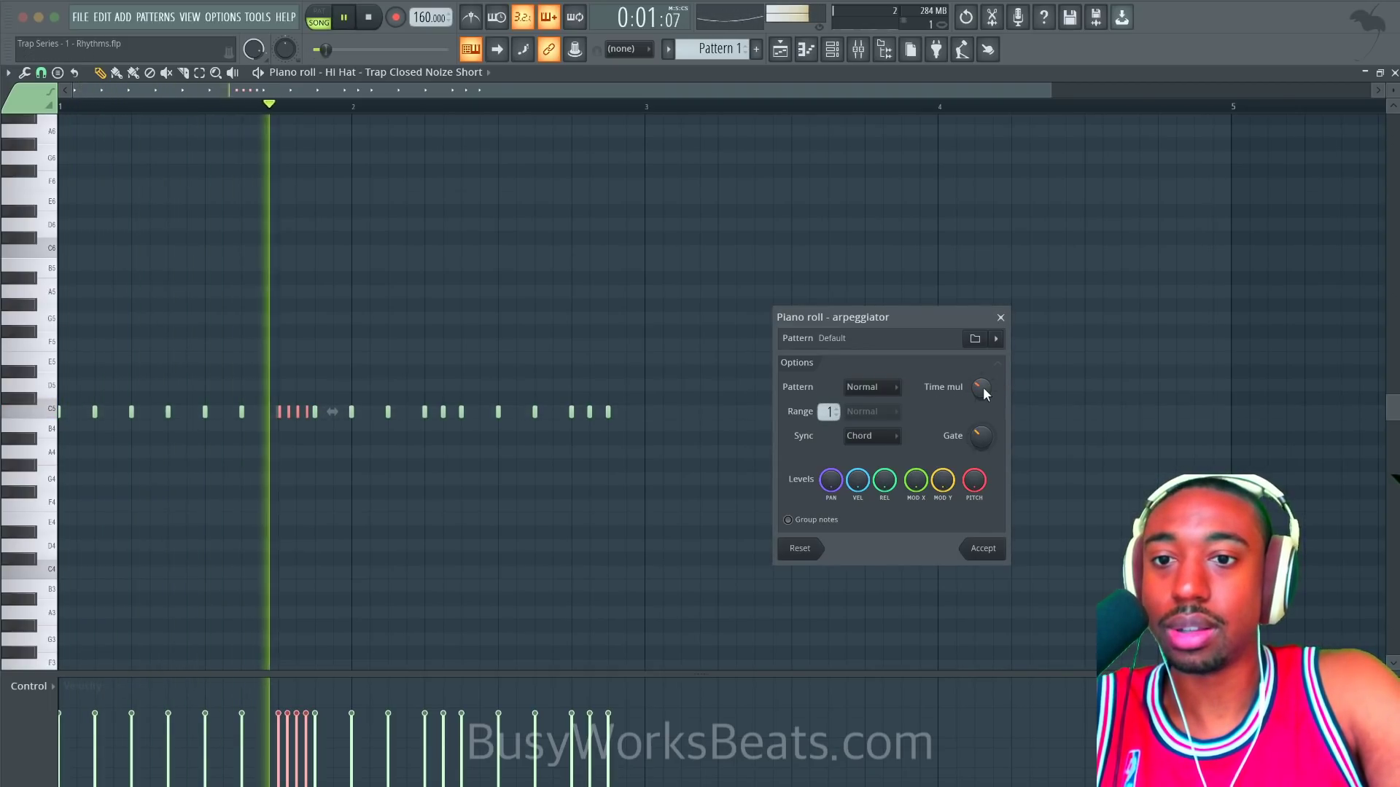
left_click(981, 548)
key("space")
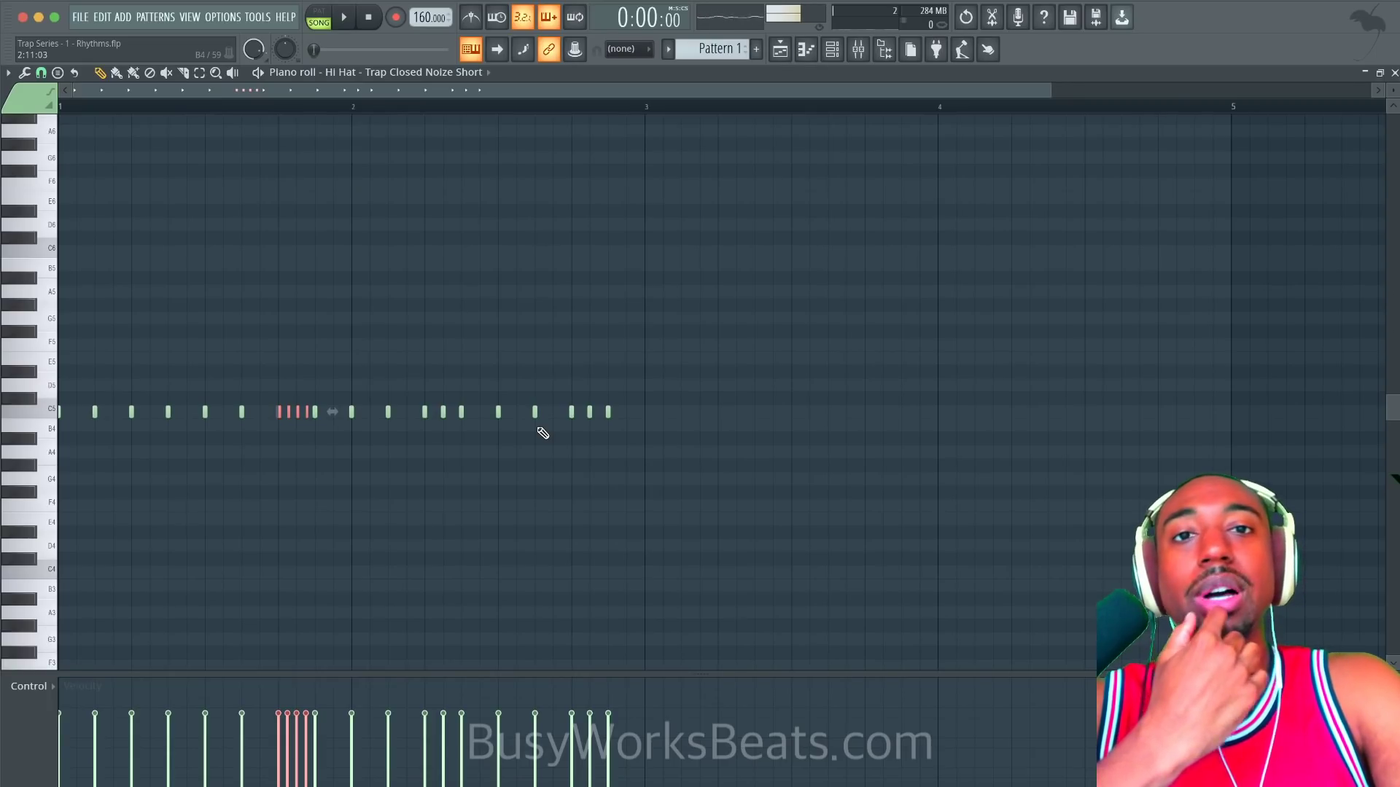
Step: Add two-step G4 hi-hat notes on steps 3 and 7, lower their velocities and listen to the result
left_click(102, 482)
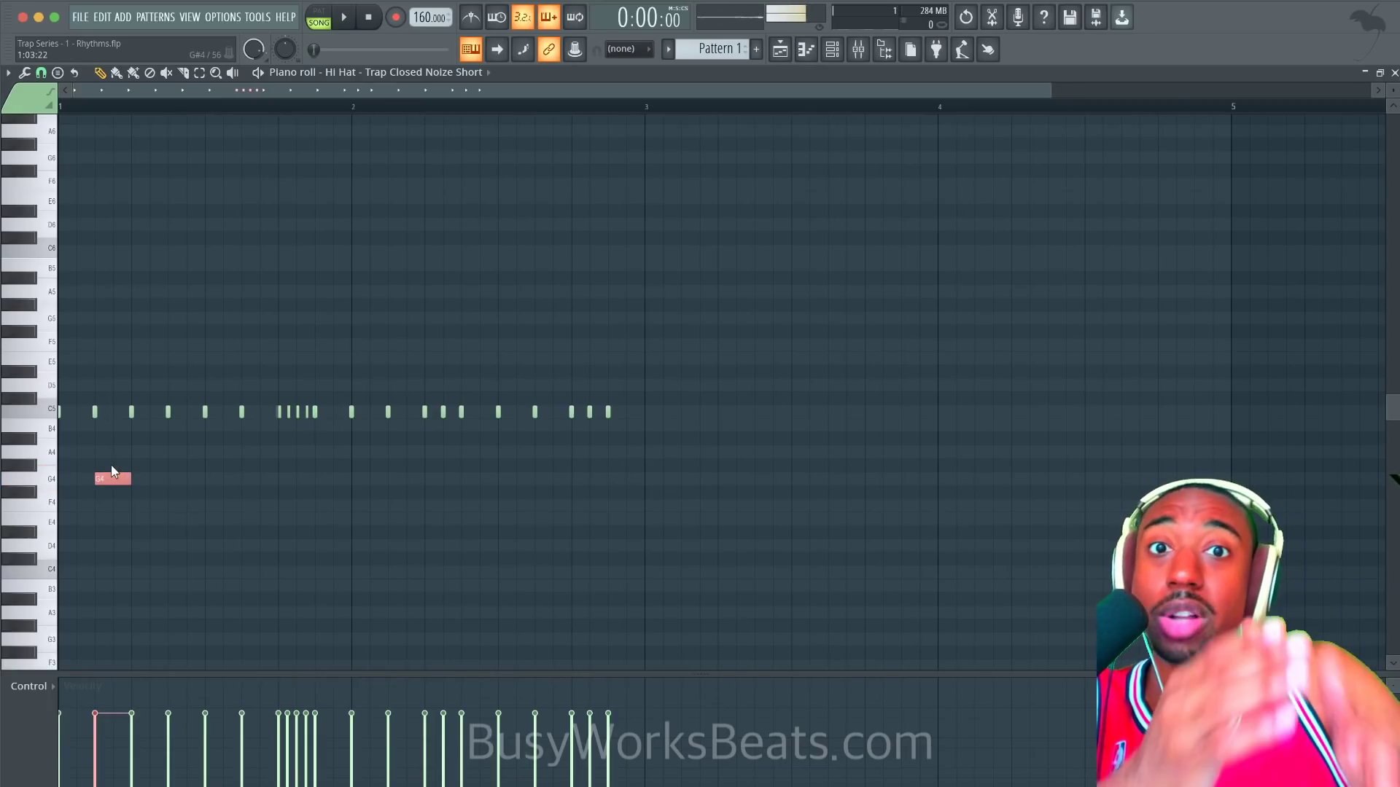
key("space")
left_click(175, 481)
key("space")
left_click_drag(208, 486, 112, 482)
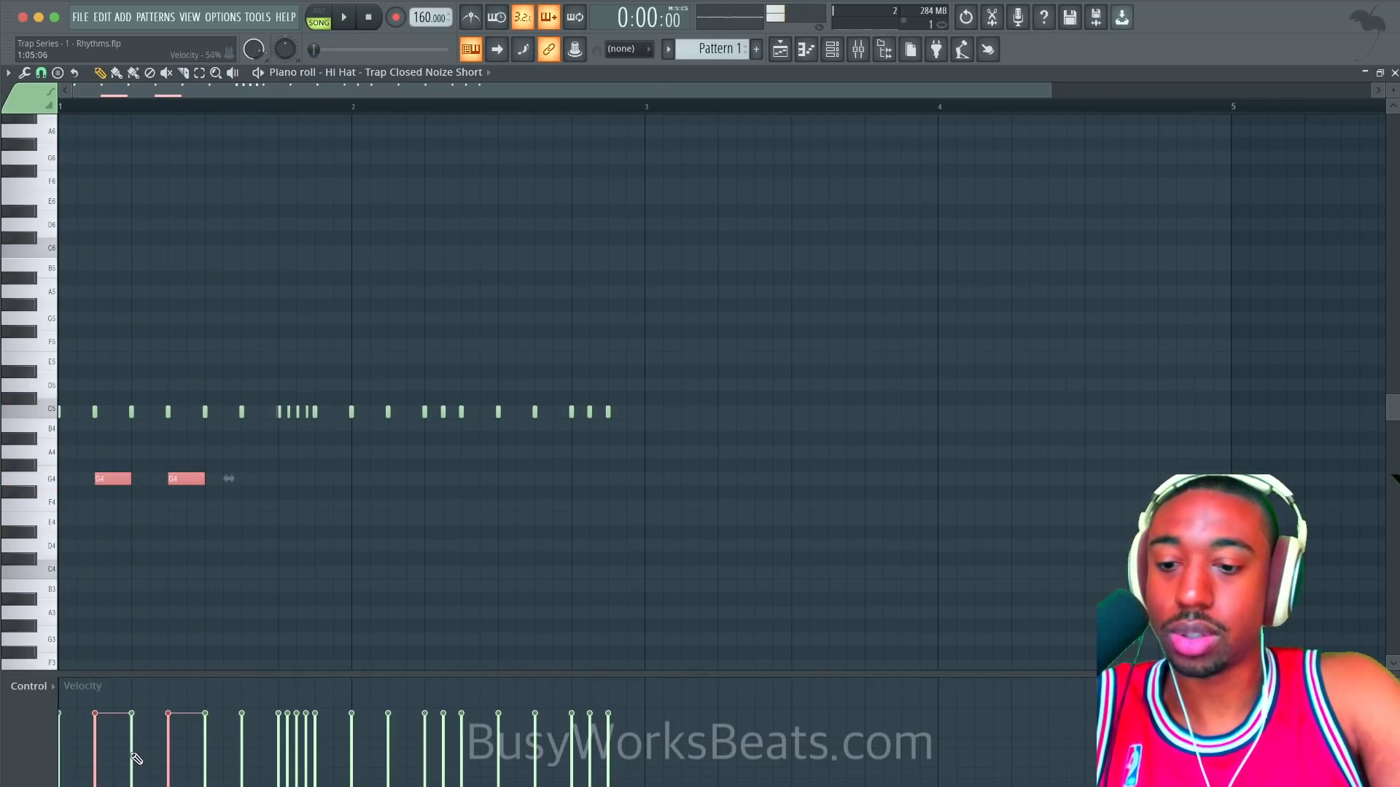
left_click_drag(115, 763, 197, 766)
left_click(310, 586, "super")
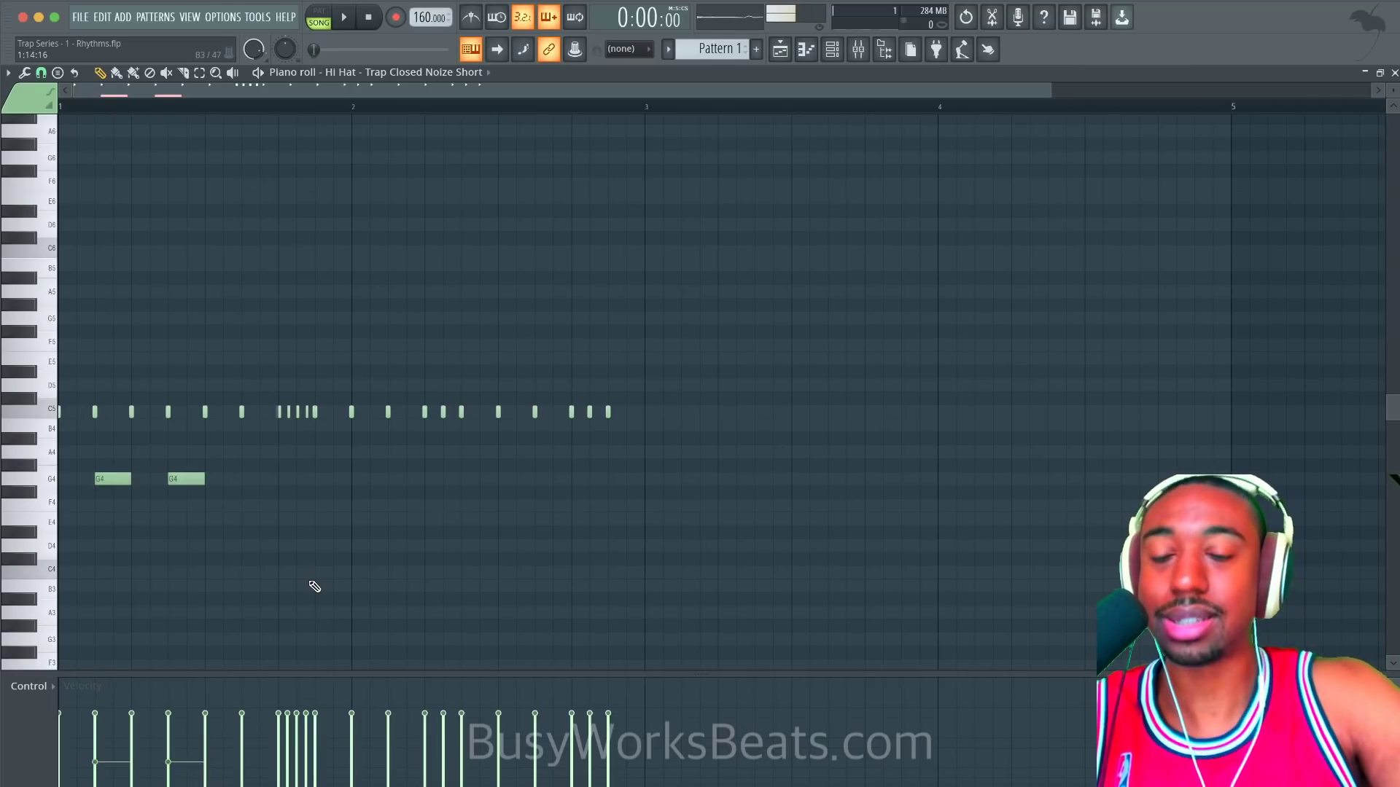
key("space")
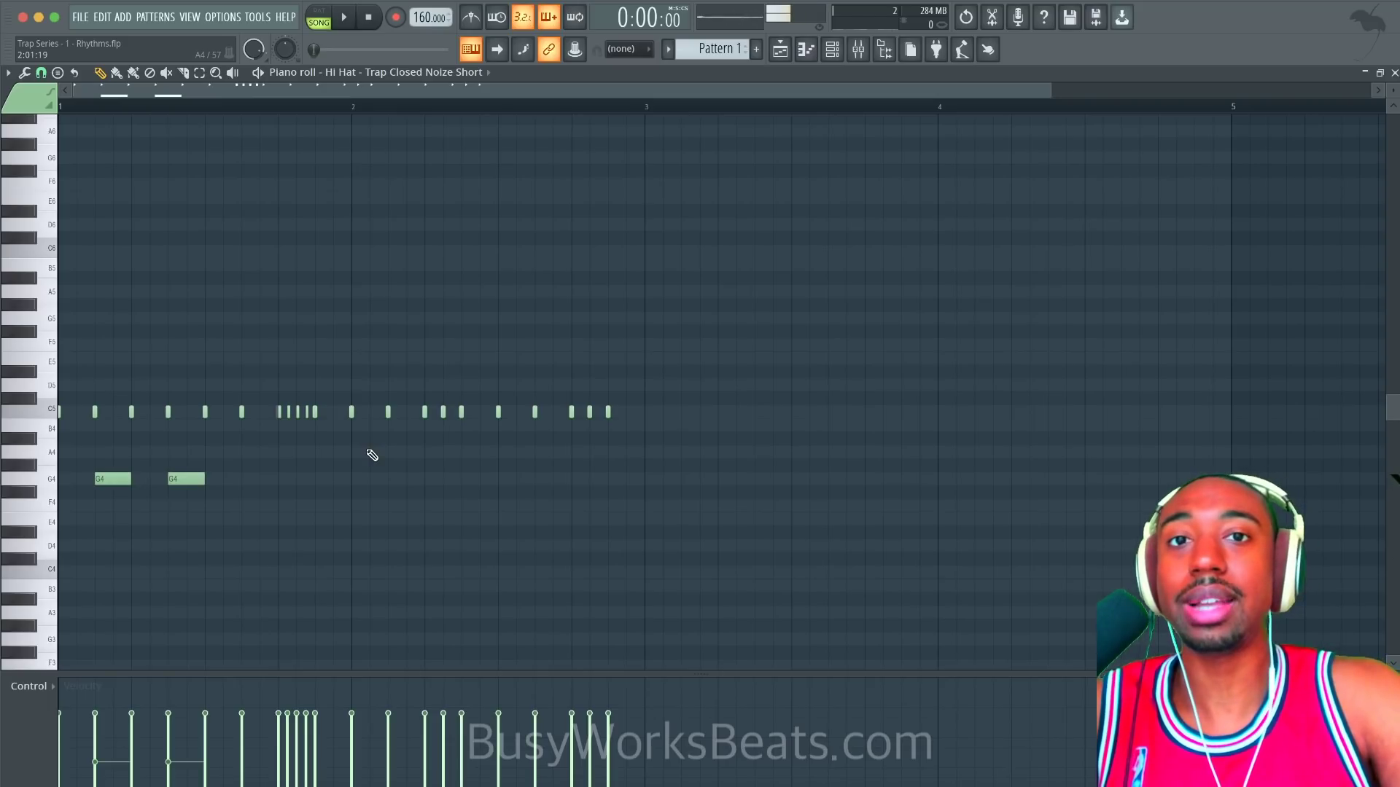
Step: Arpeggiate the G4 hi-hat note on step 7 into a faster eight-note roll by lowering the time multiplier
left_click(196, 481)
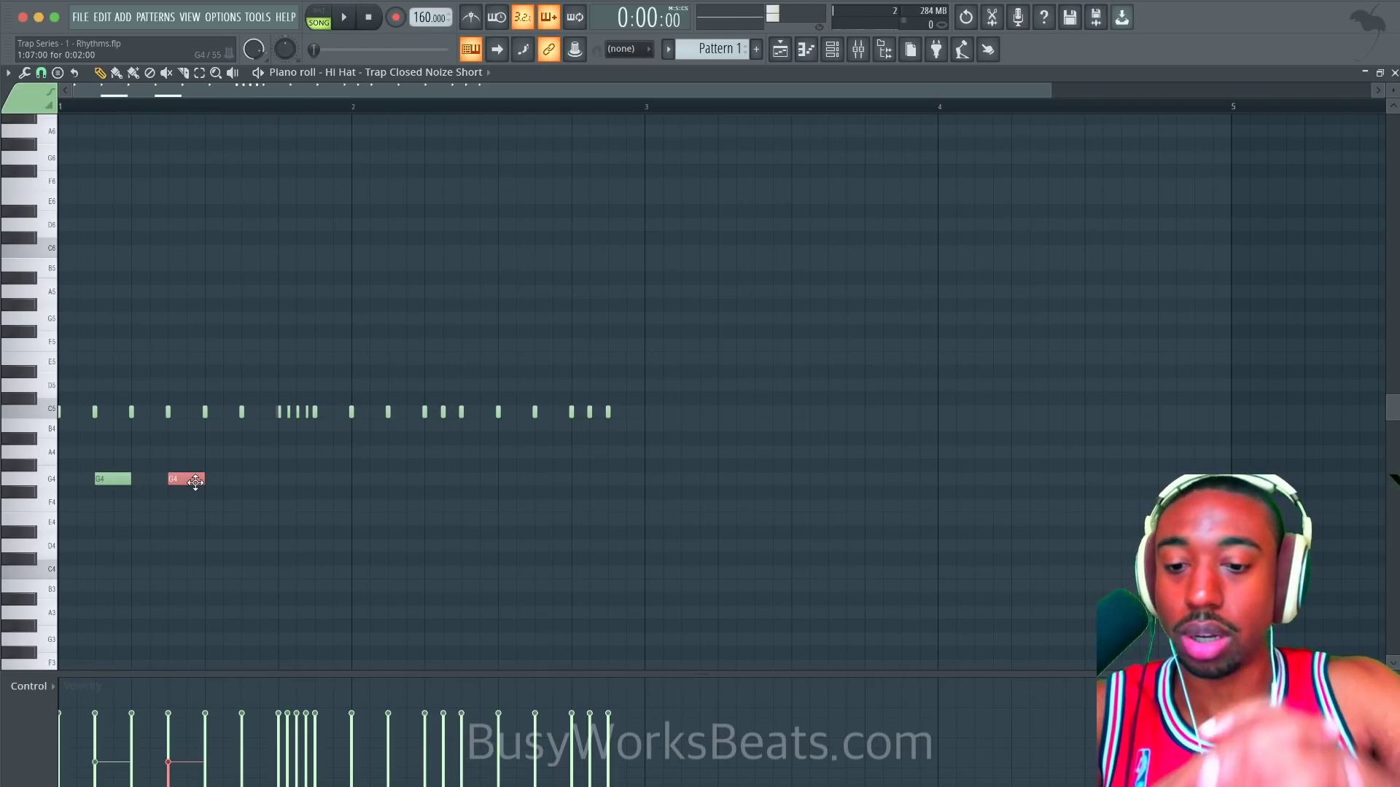
key("alt+a")
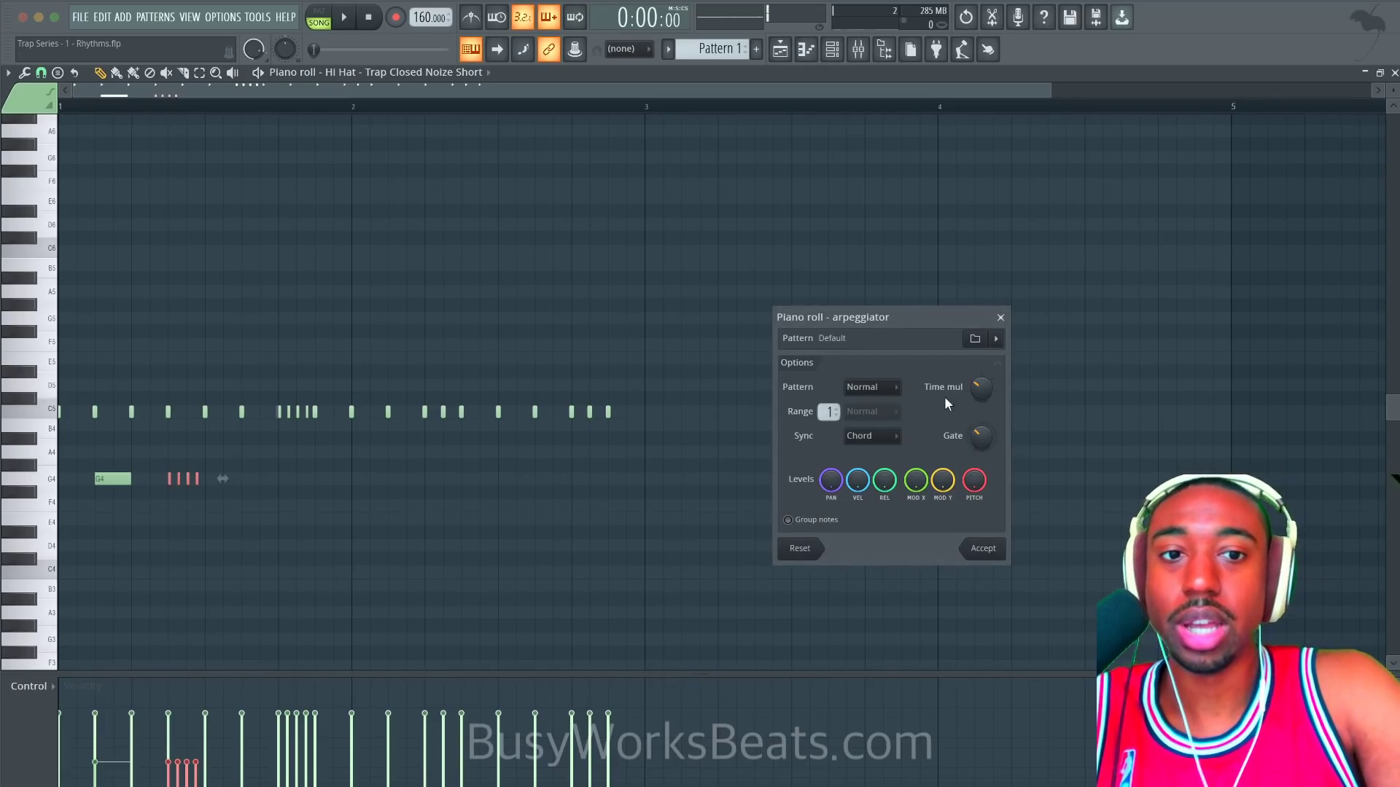
left_click_drag(970, 391, 969, 409)
key("space")
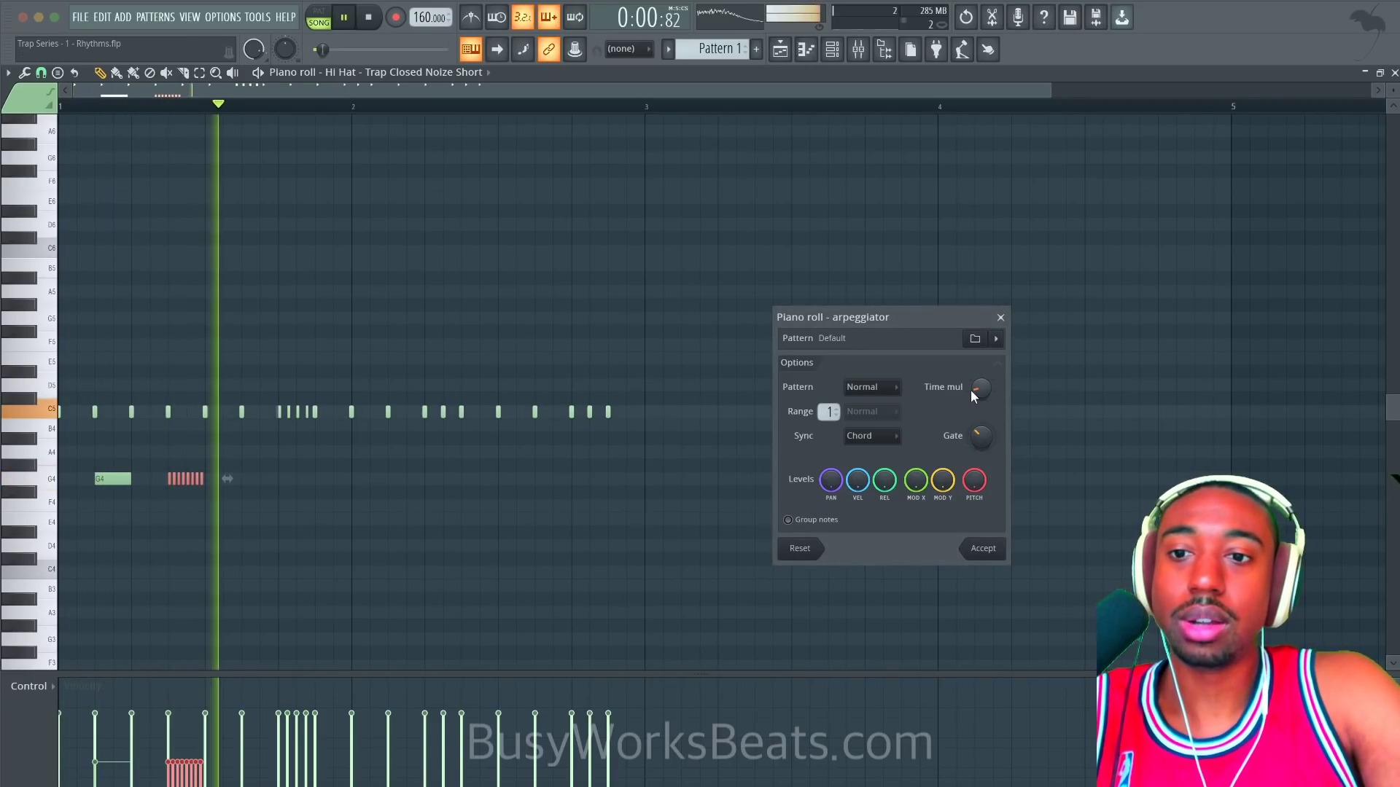
left_click(984, 543)
left_click(438, 516, "super")
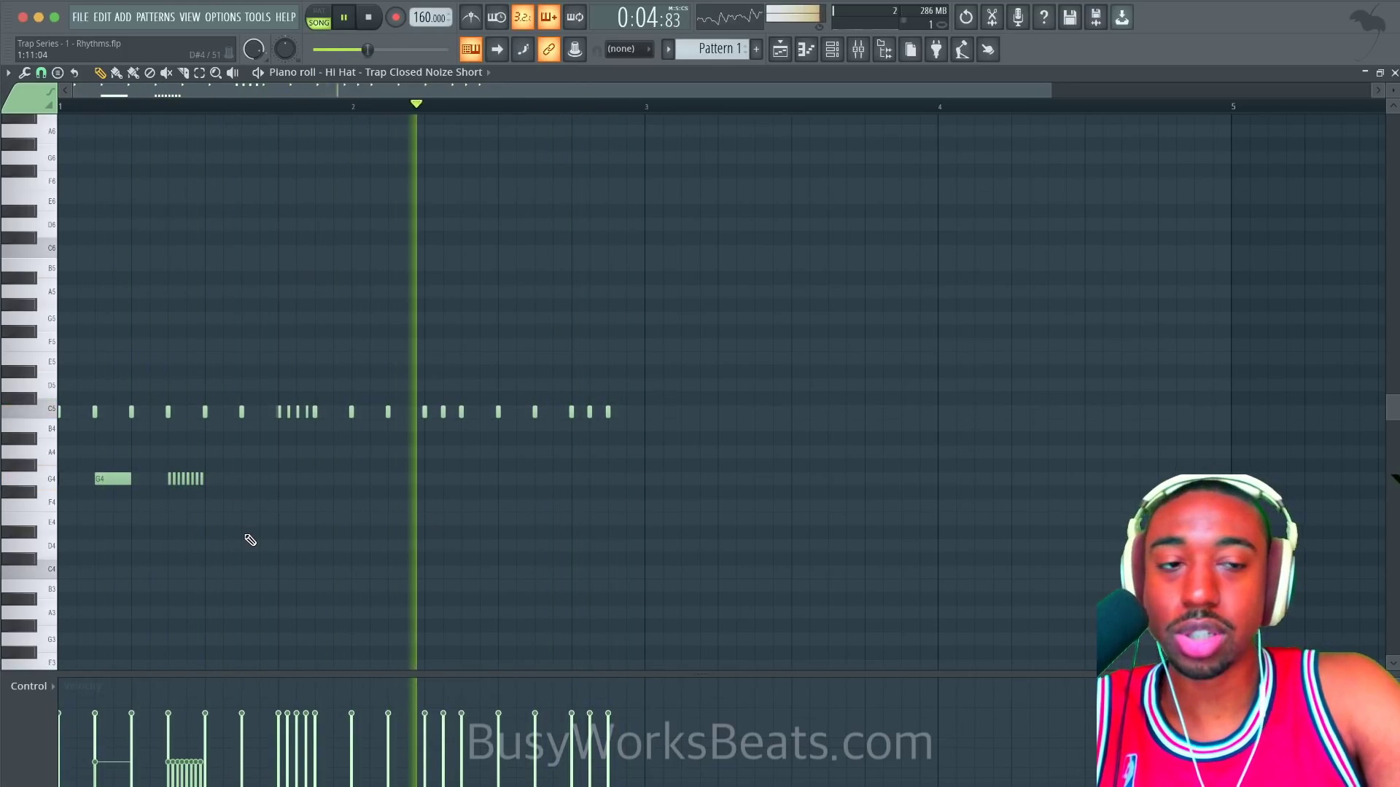
Step: Add two-step G4 hi-hat notes on steps 3 and 7 of the second bar and close the piano roll
left_click(394, 479)
left_click(467, 479)
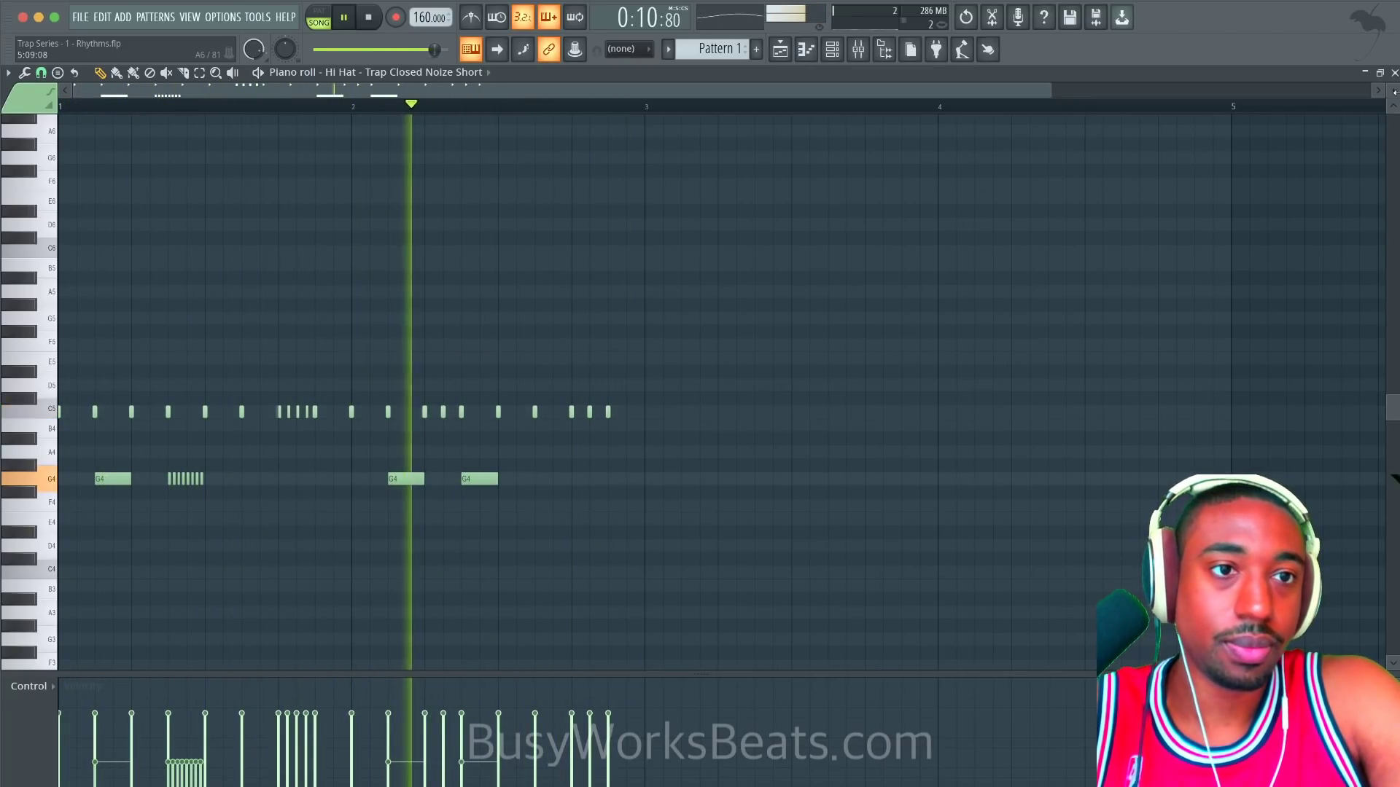
left_click(1394, 73)
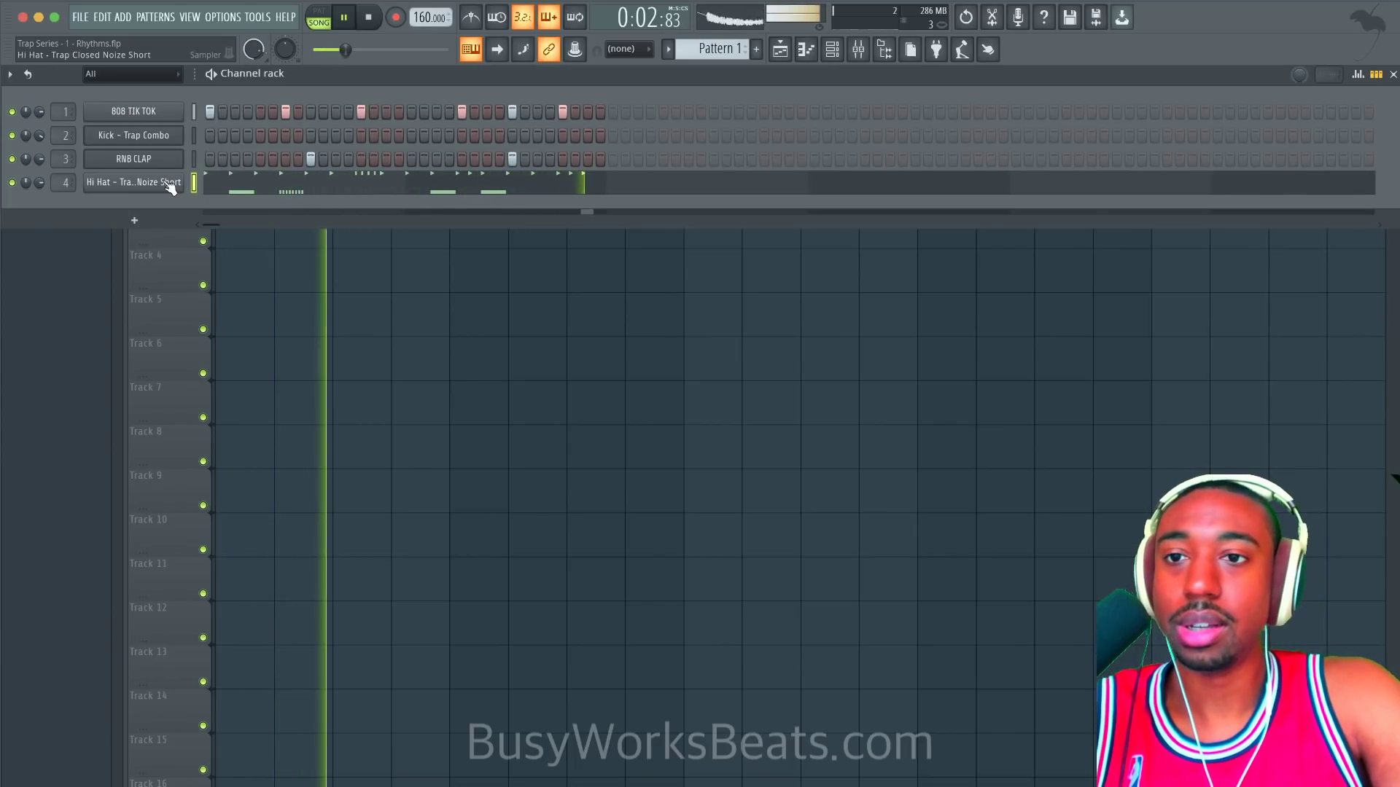
key("space")
Step: Try raising the 808 TIK TOK notes on step 13 to G5 and step 7 to E5, listen, and undo both pitch moves
right_click(162, 111)
left_click(190, 95)
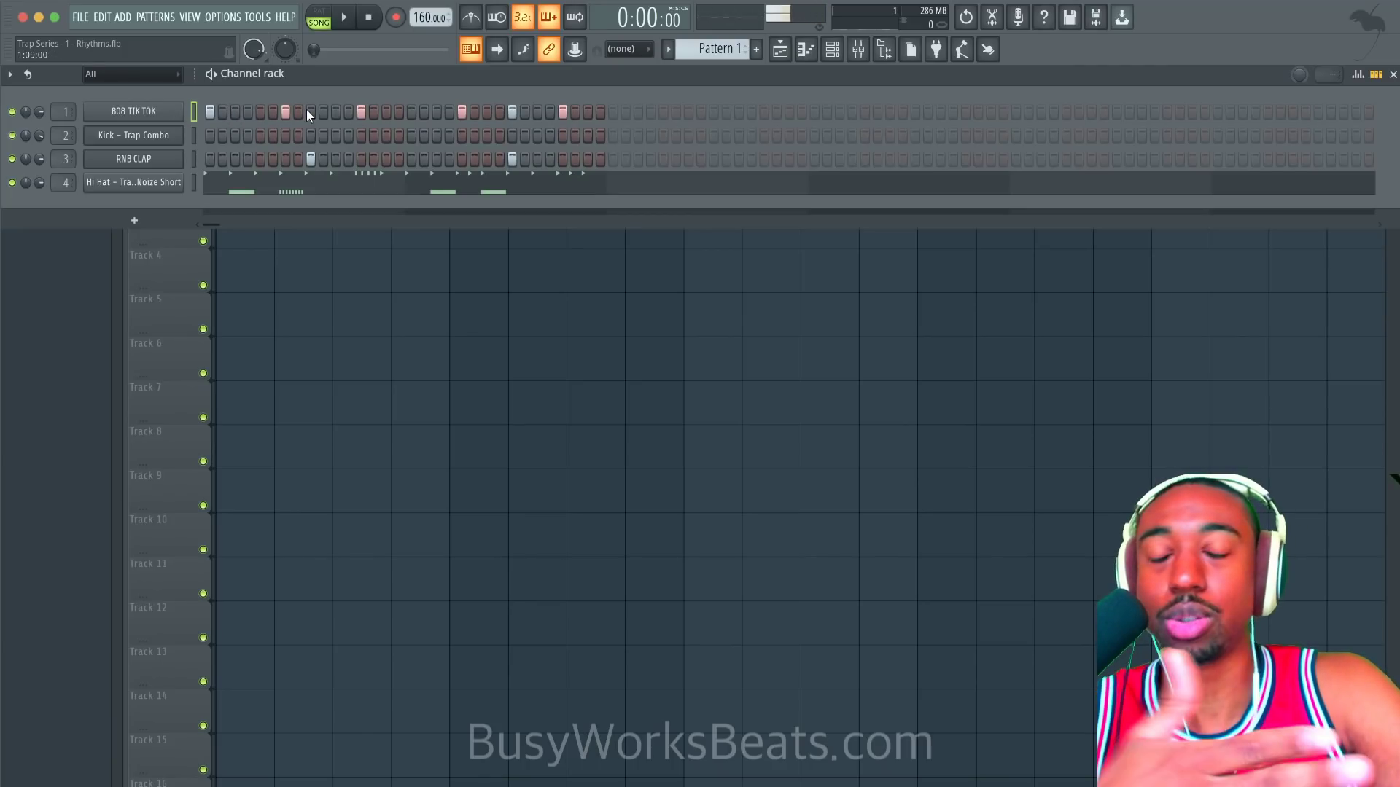
right_click(174, 112)
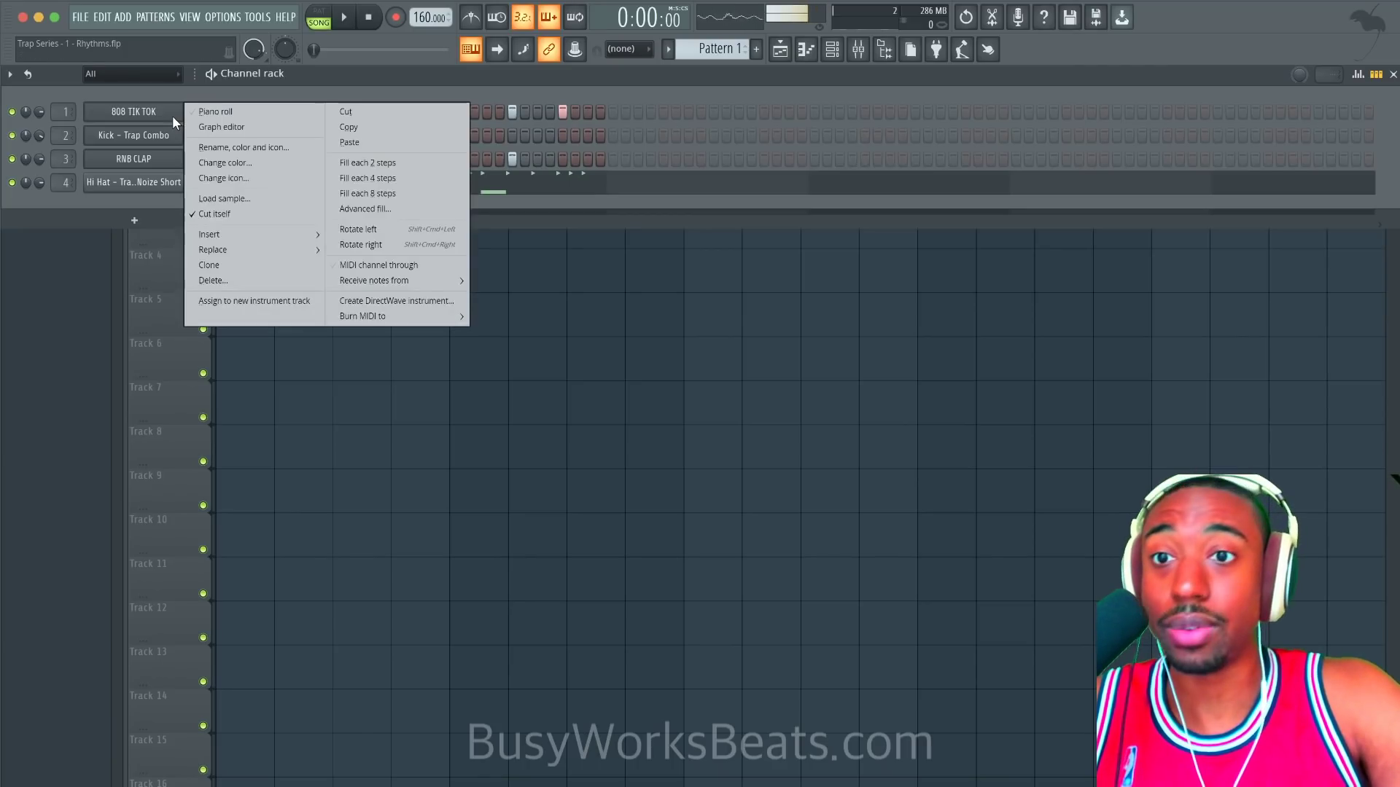
left_click(238, 110)
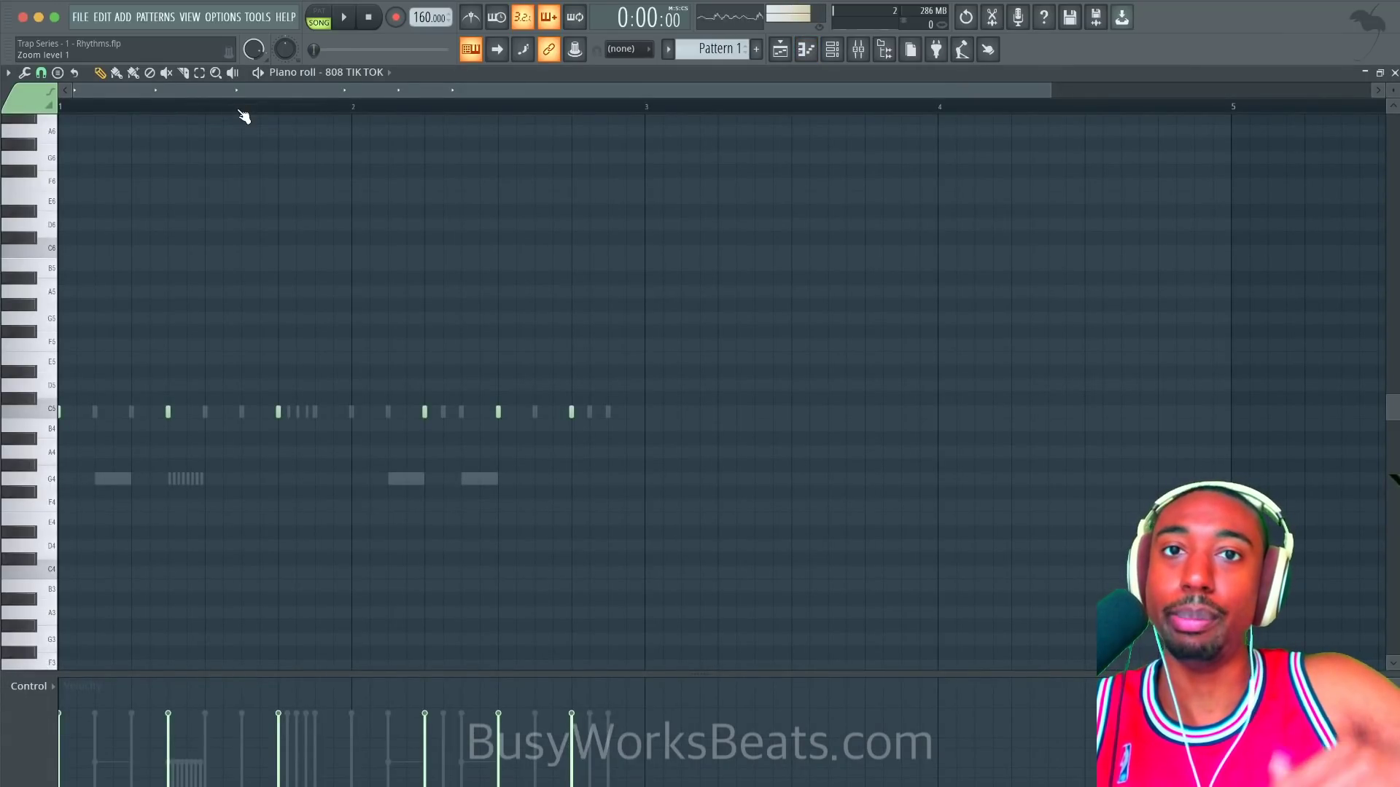
key("space")
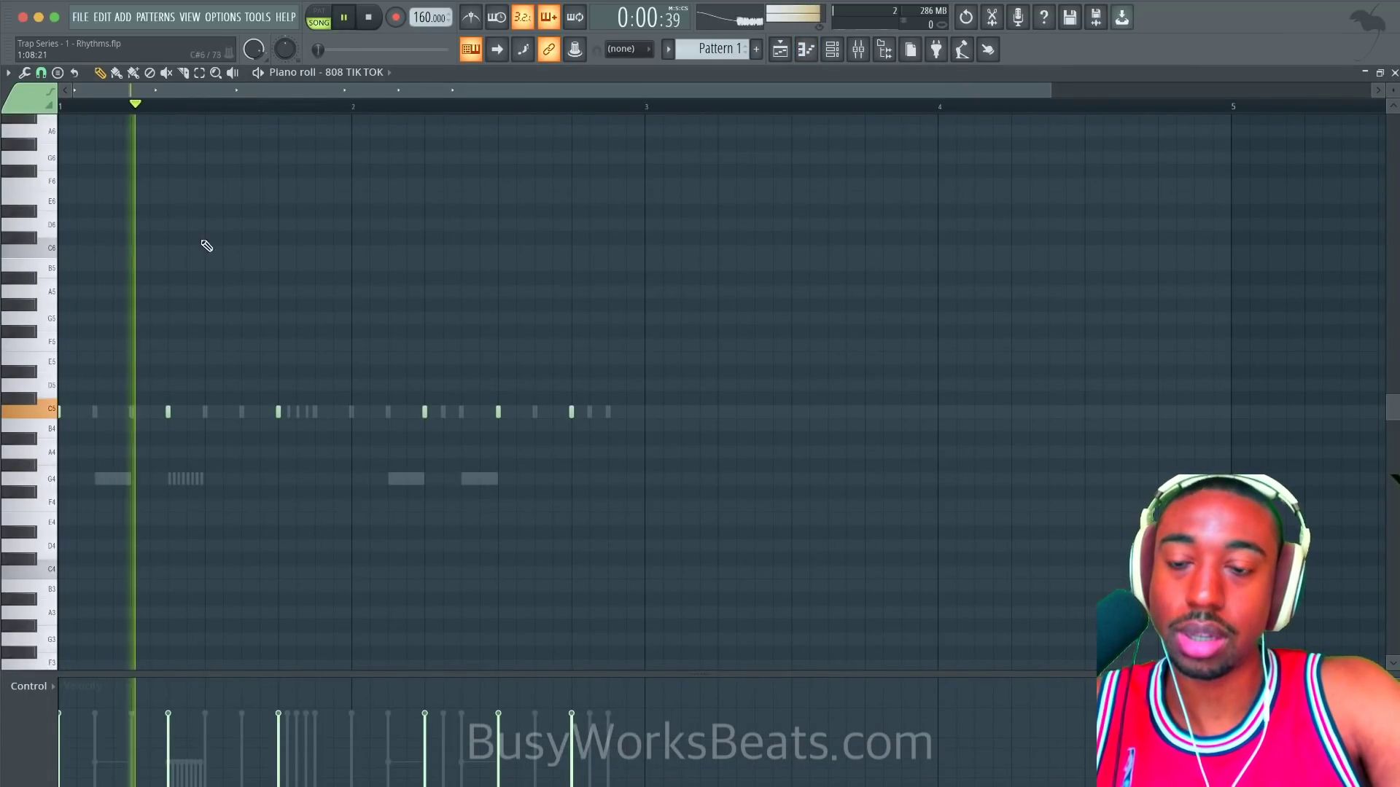
key("space")
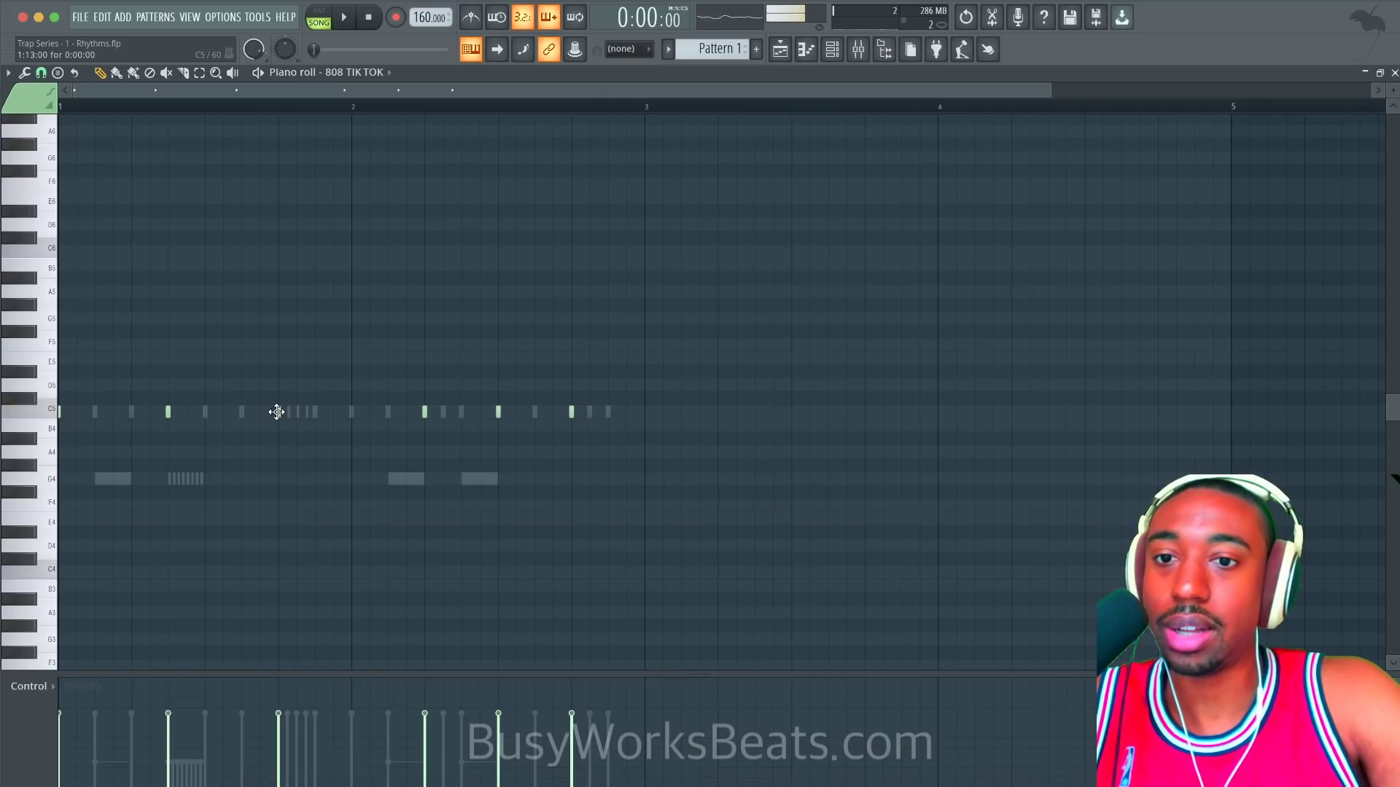
left_click(277, 317)
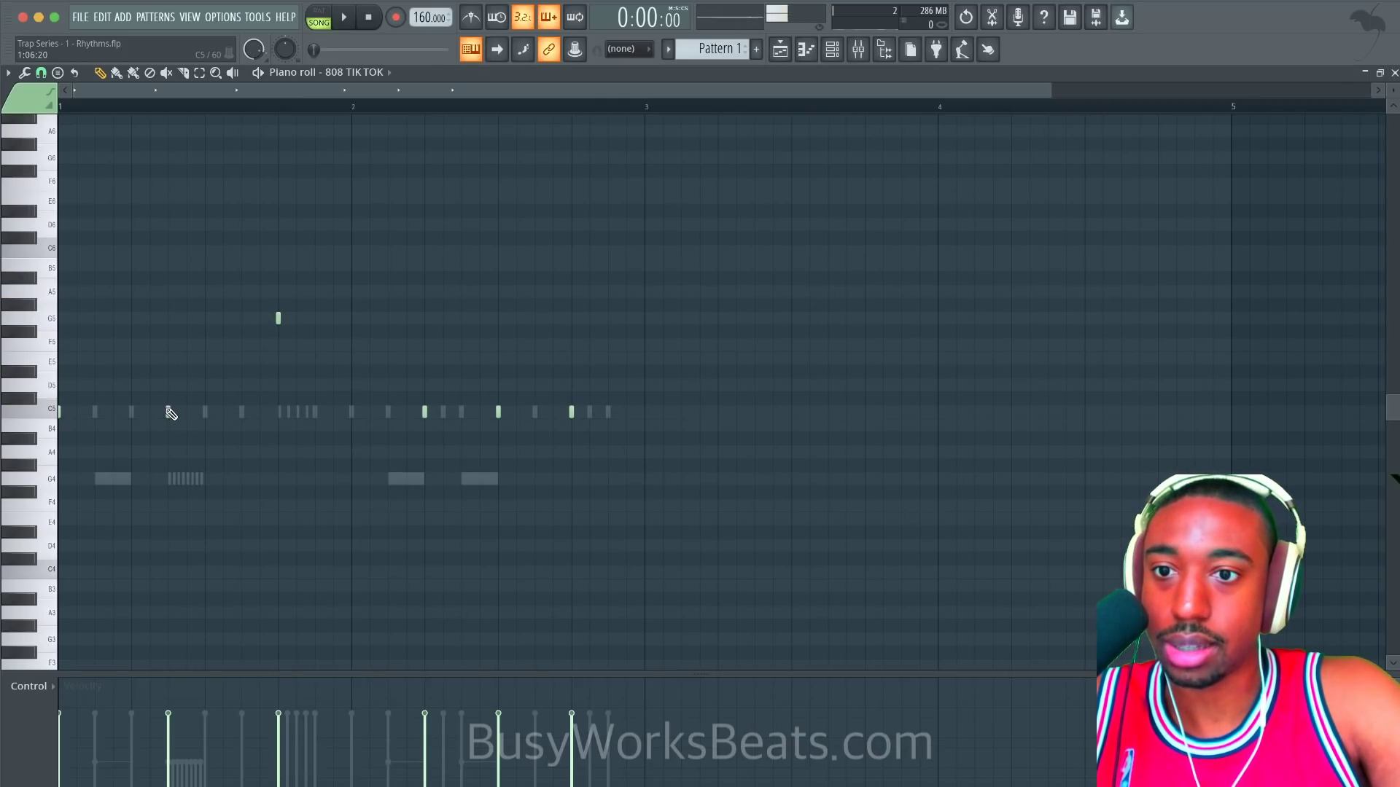
key("space")
left_click(169, 358)
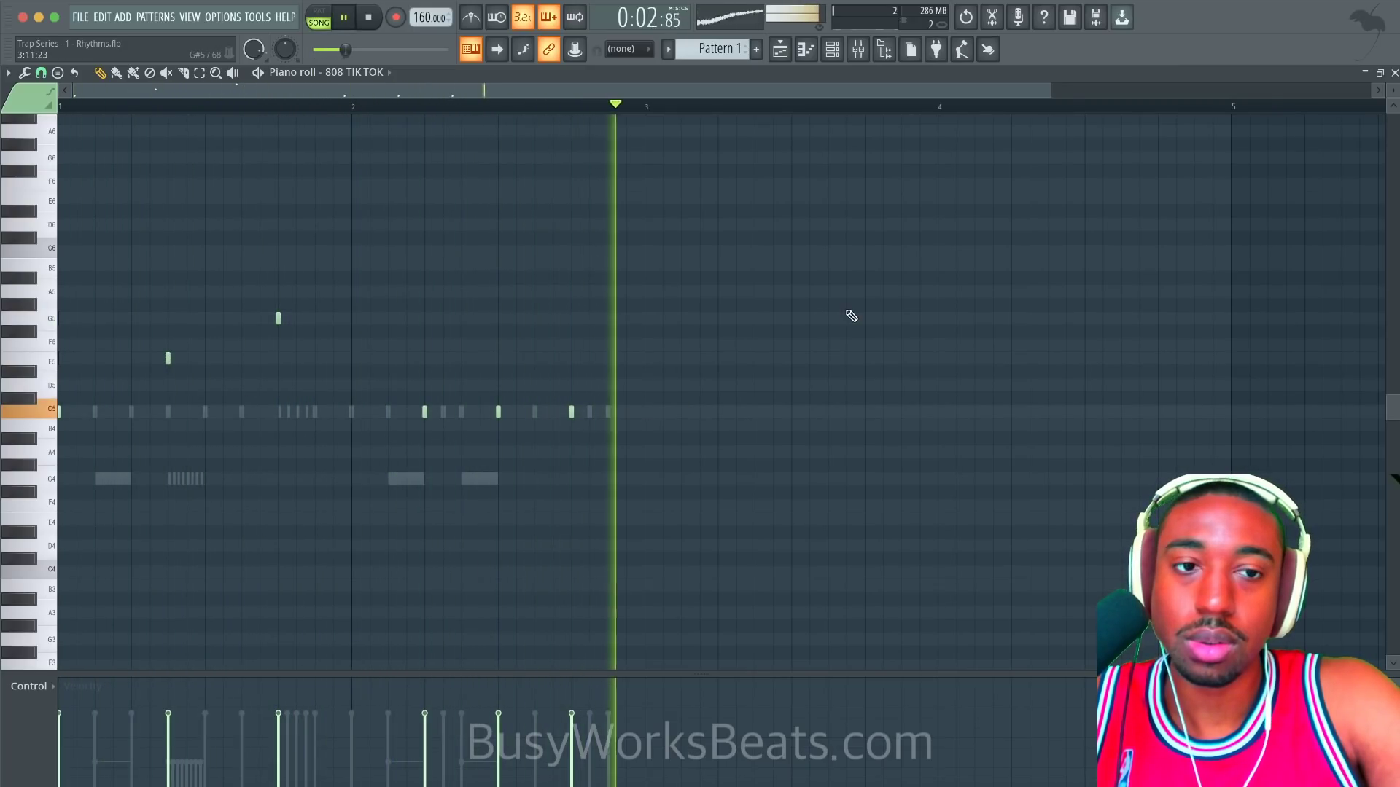
key("space")
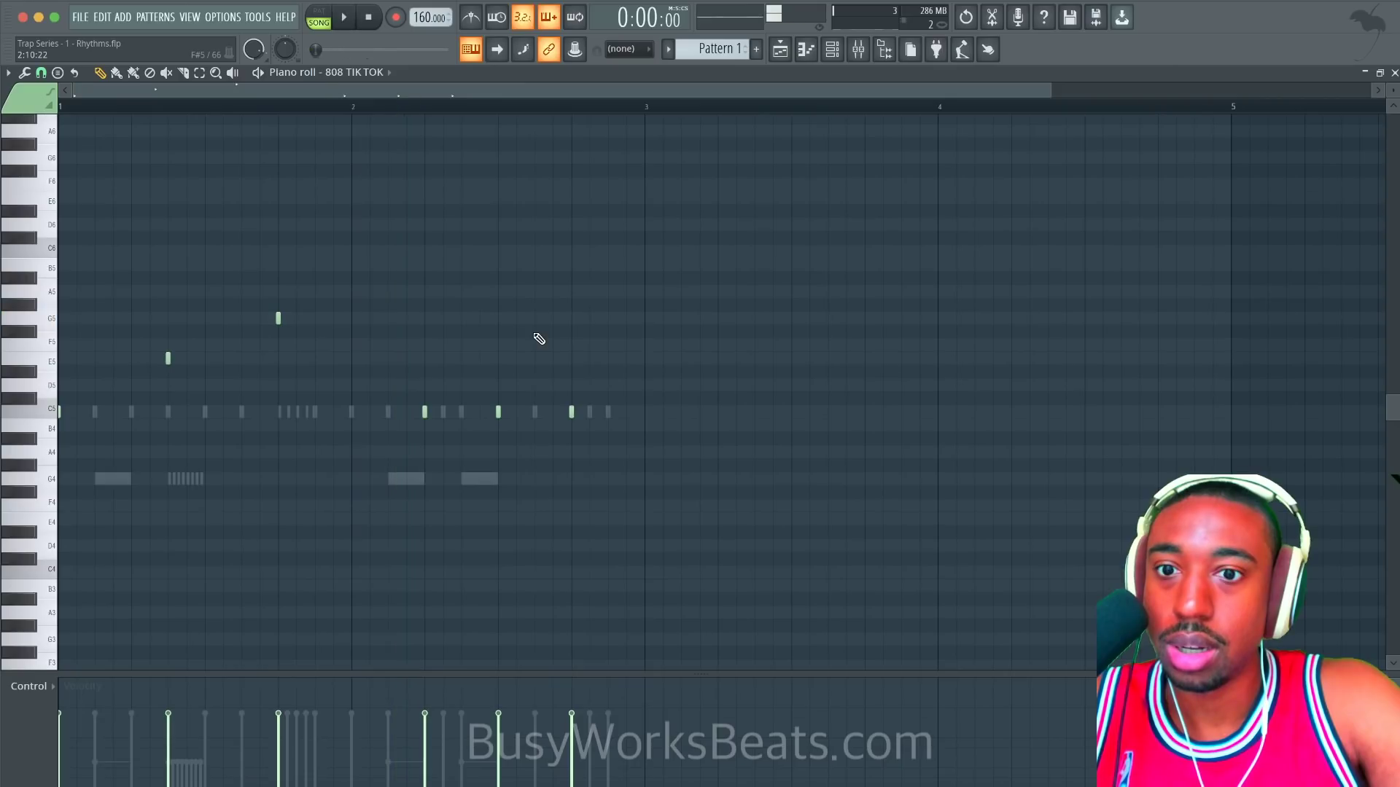
key("ctrl+z")
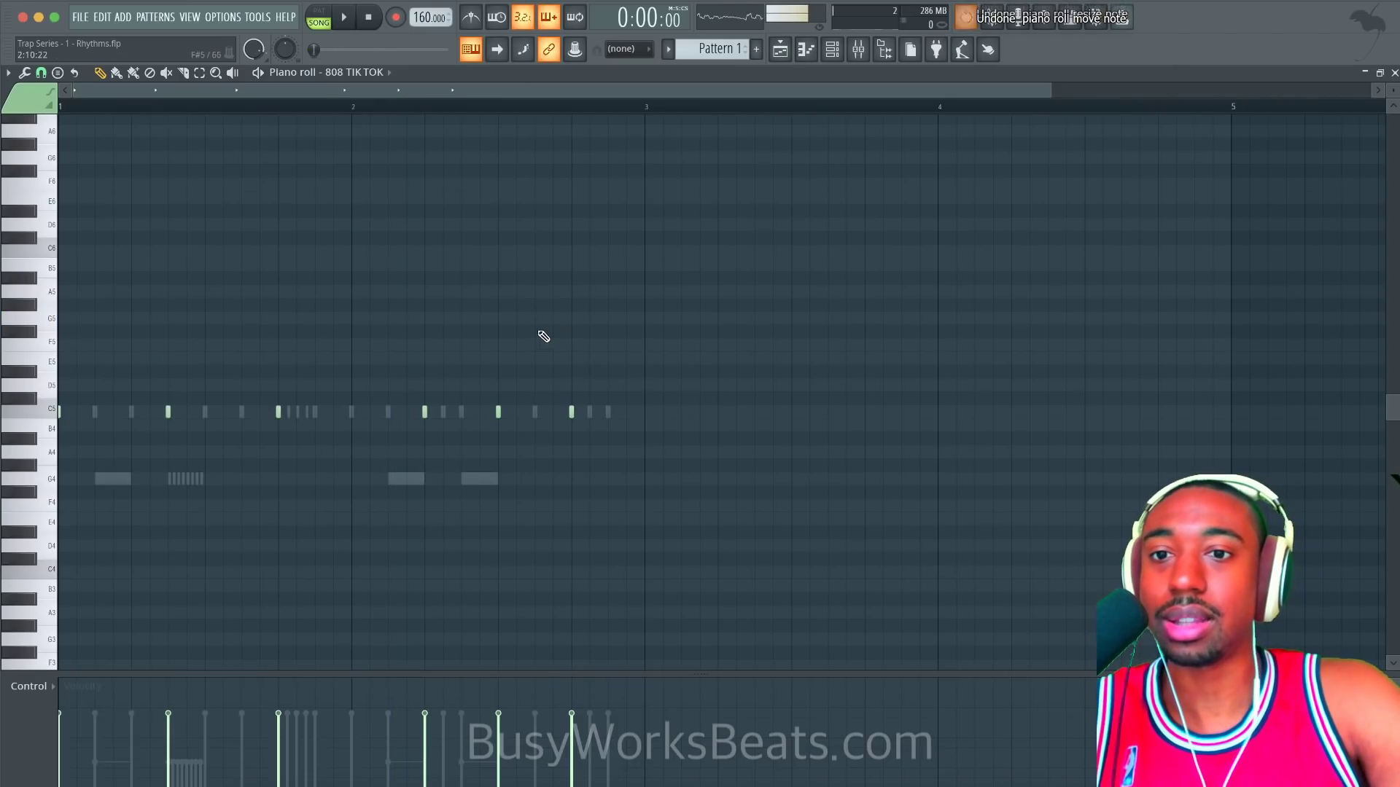
left_click(1394, 73)
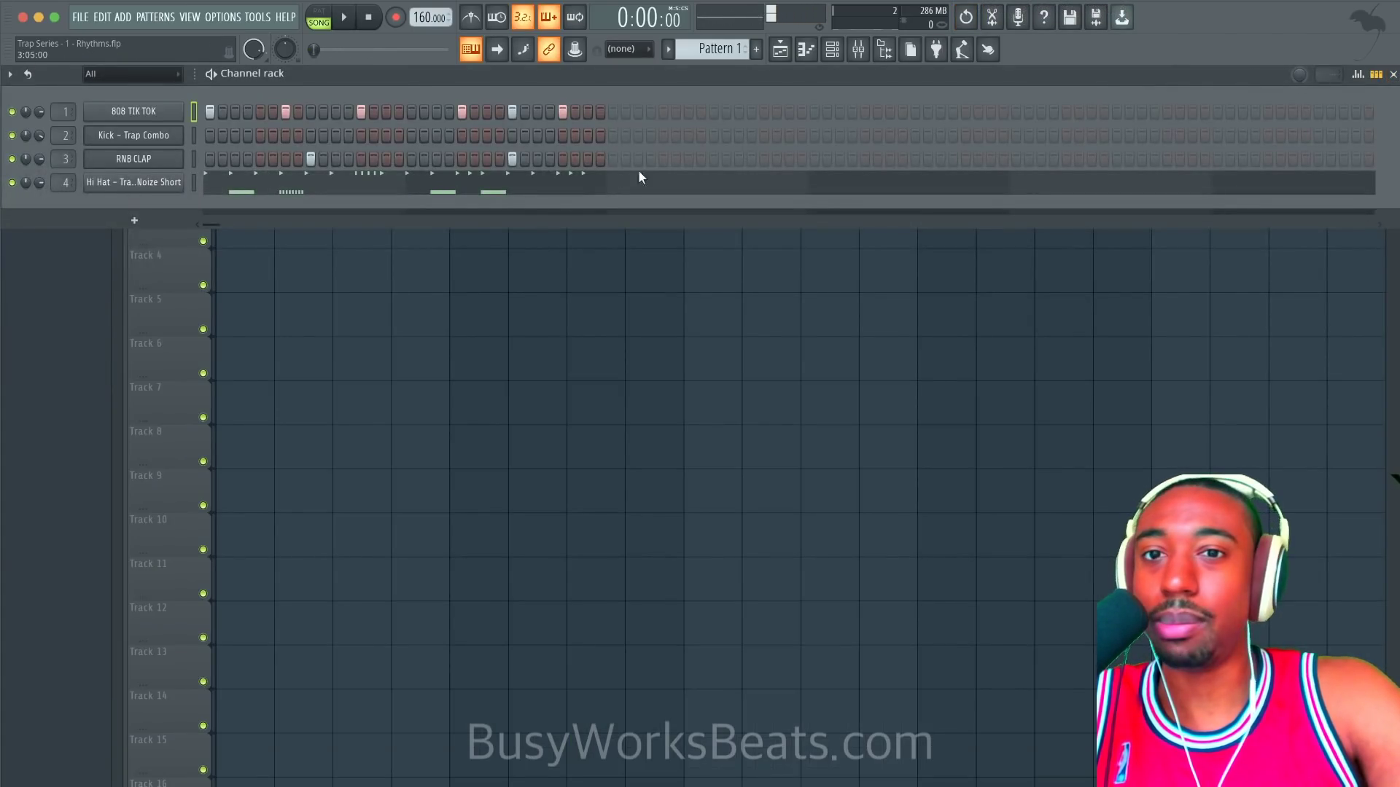